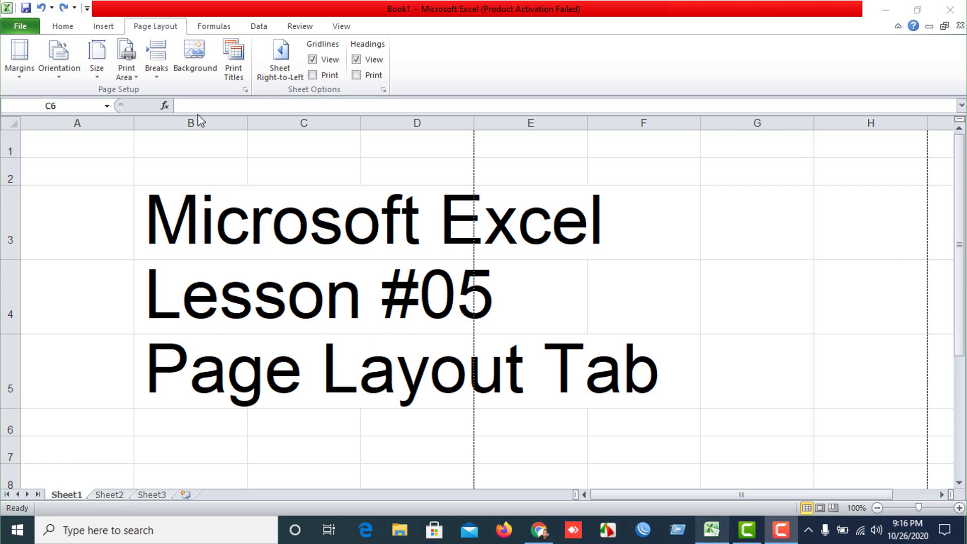
Select cell A3 and bring up the Normal, Wide and Narrow margin presets
click(106, 31)
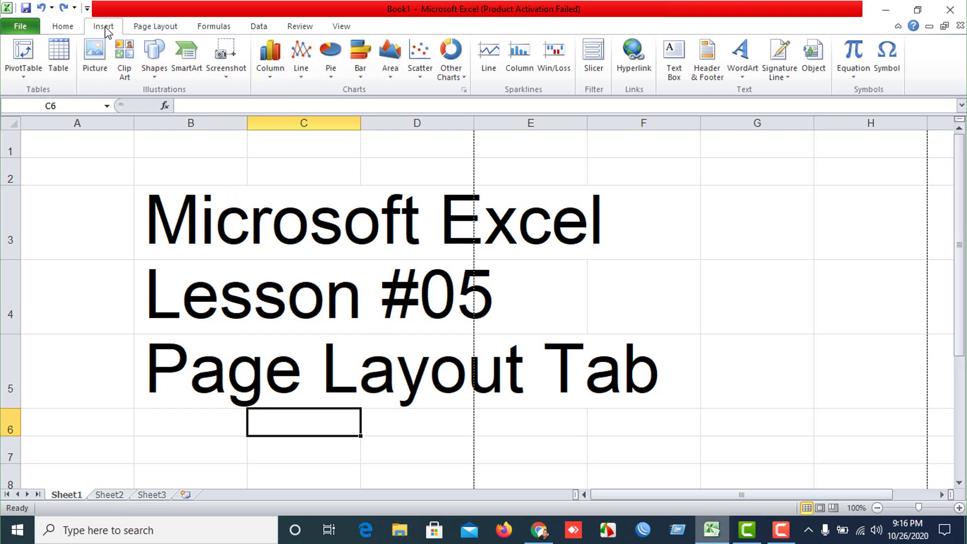
click(156, 29)
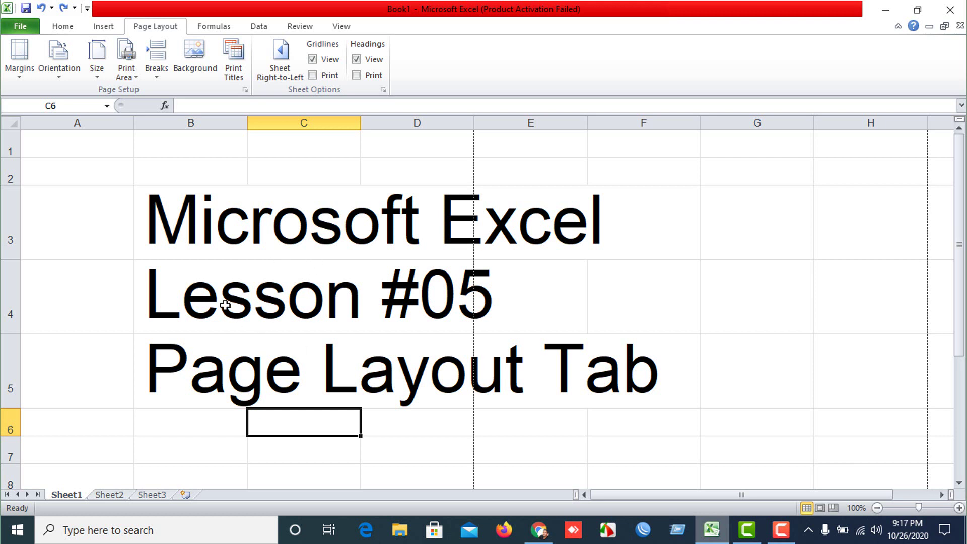
click(108, 220)
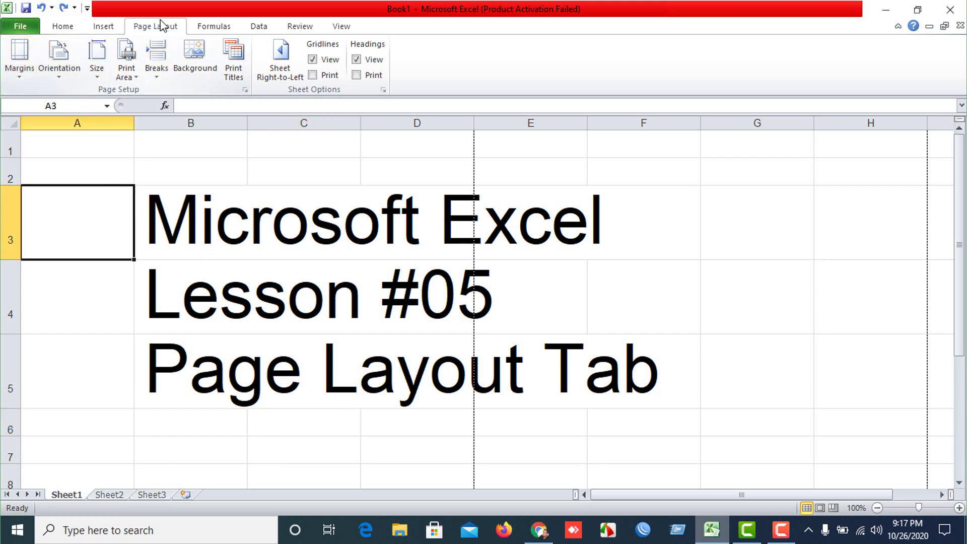
click(19, 58)
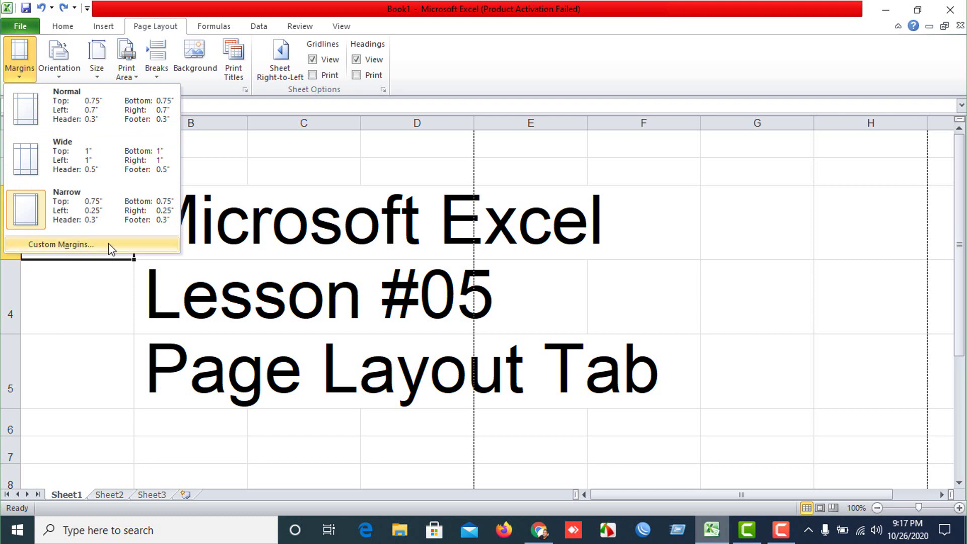
Enter a custom left margin of 1 inch and preview the resulting two-page printout
click(99, 247)
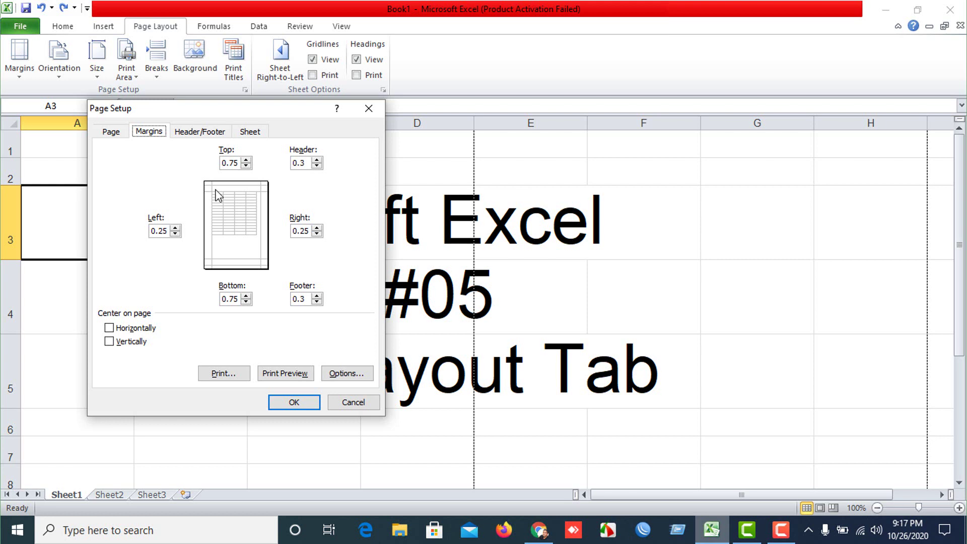
triple_click(176, 228)
click(175, 228)
click(175, 233)
click(175, 233)
click(175, 228)
click(166, 231)
key(shift+Home)
text(1)
click(301, 375)
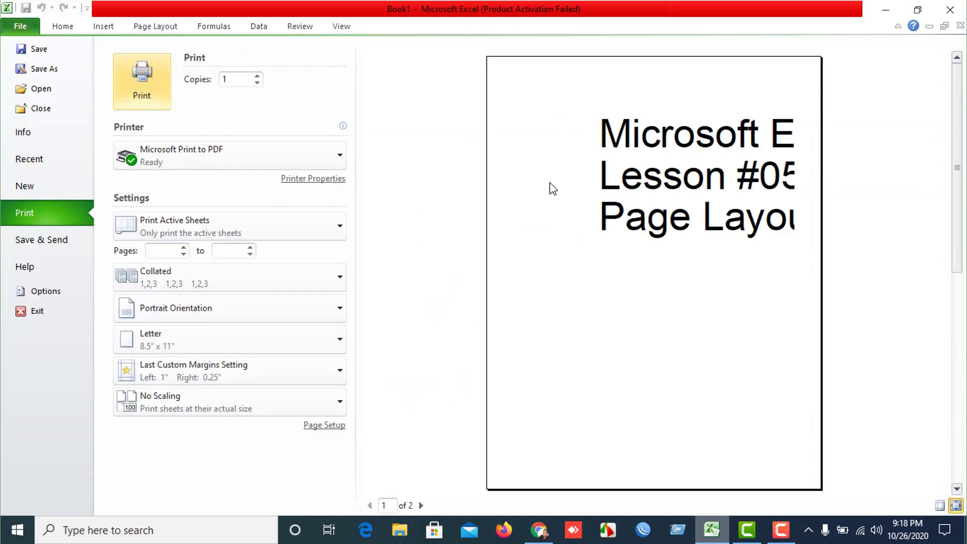
key(Escape)
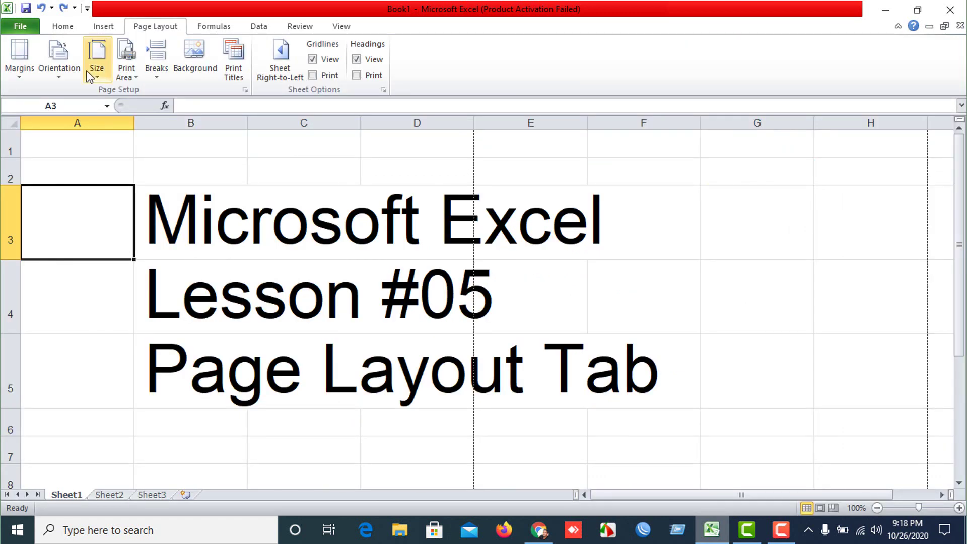
Lower the left margin to 0.5 inch in Custom Margins
click(25, 75)
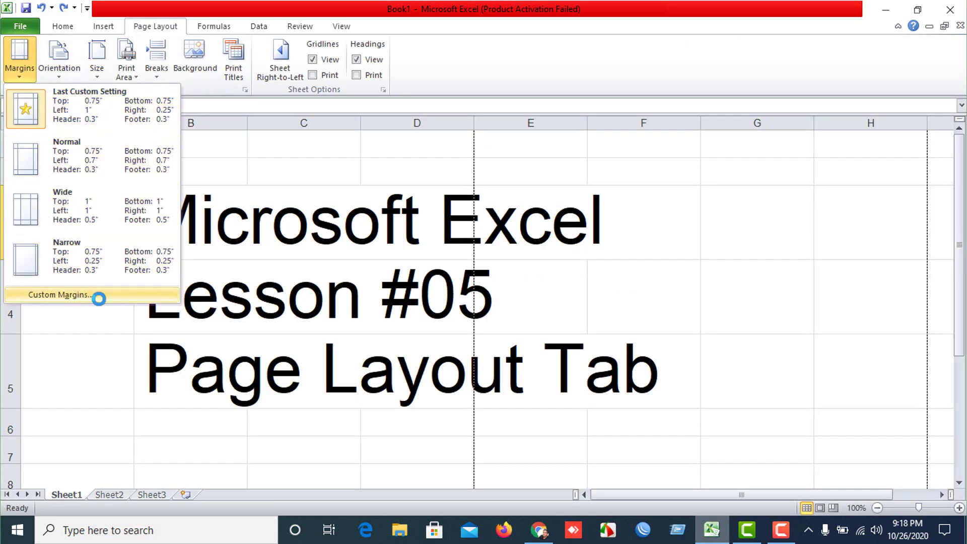
click(99, 295)
click(175, 234)
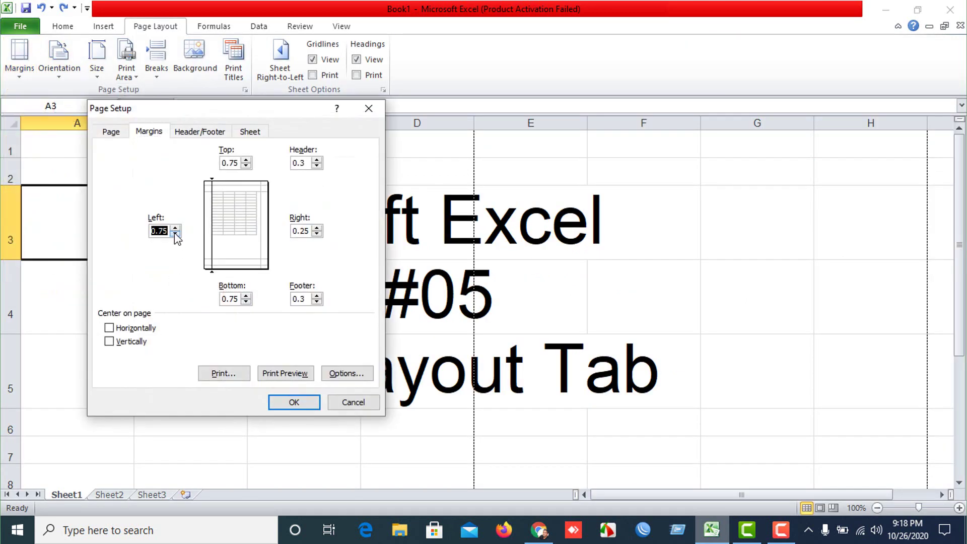
click(175, 233)
Raise the top margin to 4 inches and preview the printed page
click(246, 160)
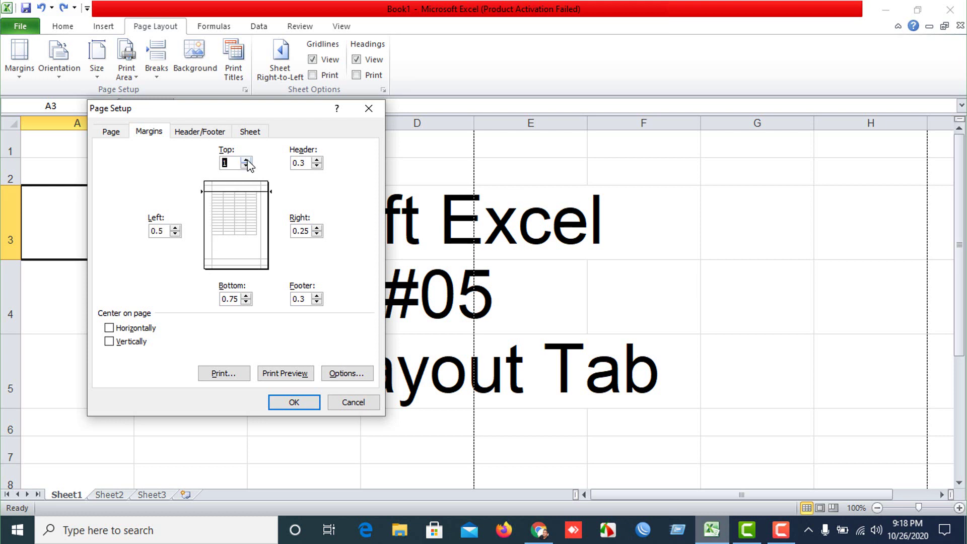
click(246, 159)
click(246, 159)
click(246, 160)
click(246, 159)
click(246, 160)
click(246, 159)
click(246, 165)
click(301, 373)
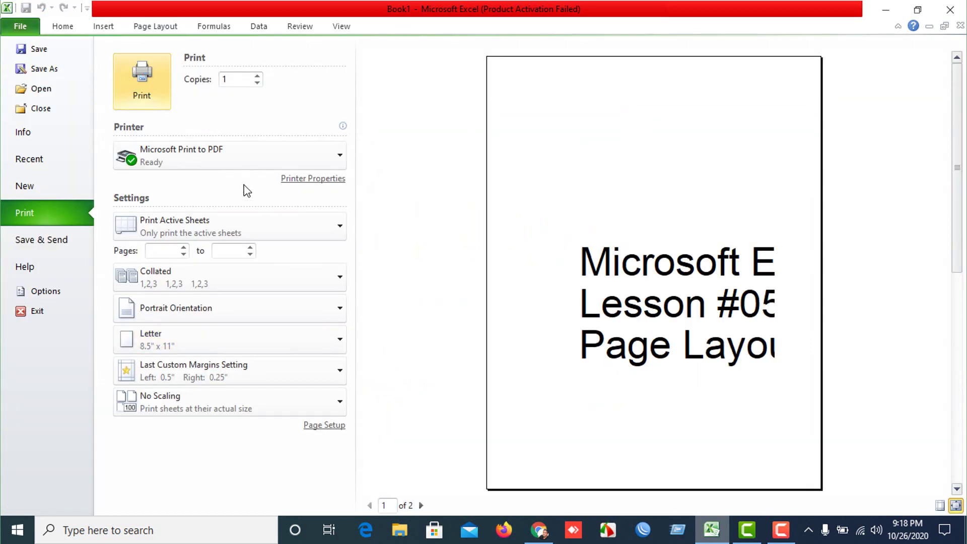
key(Escape)
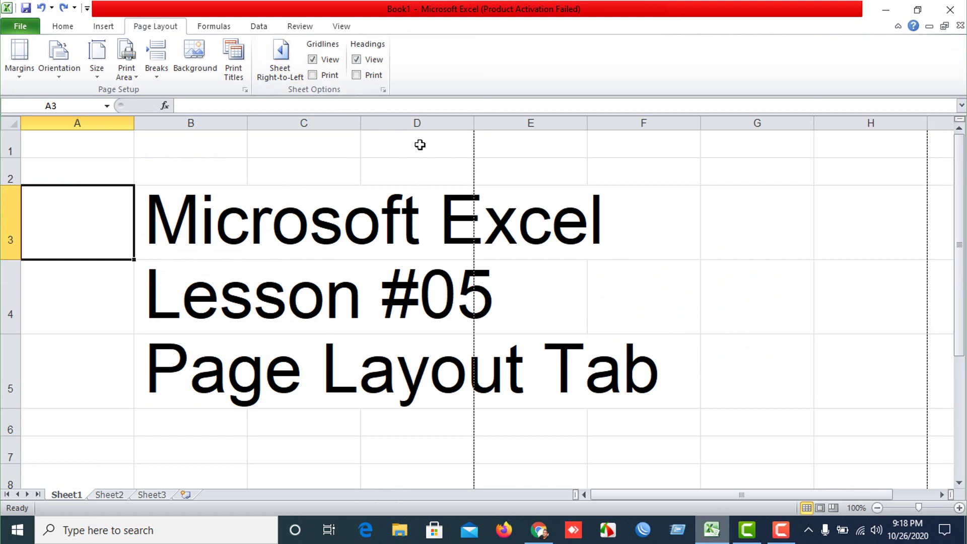
Tick Center on page: Horizontally in Custom Margins and apply it
click(28, 72)
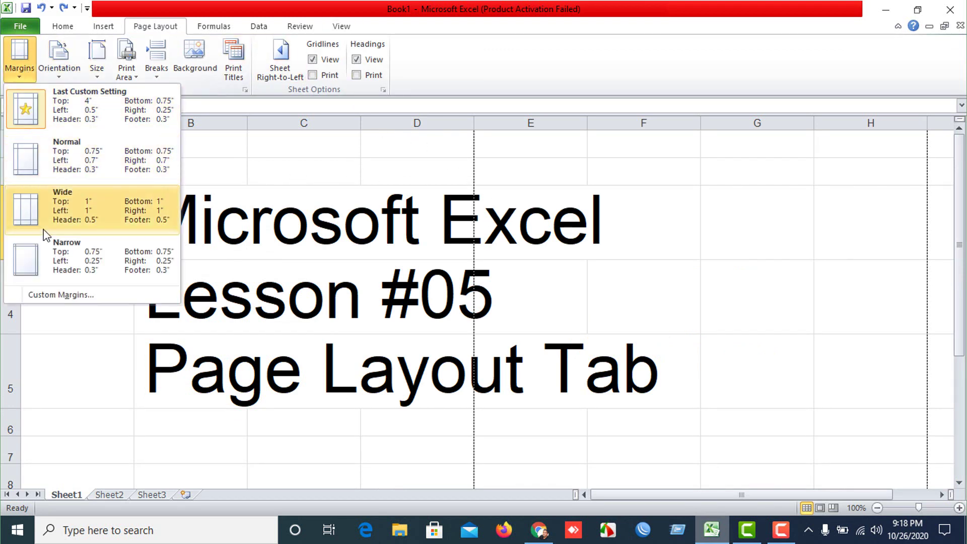
click(63, 295)
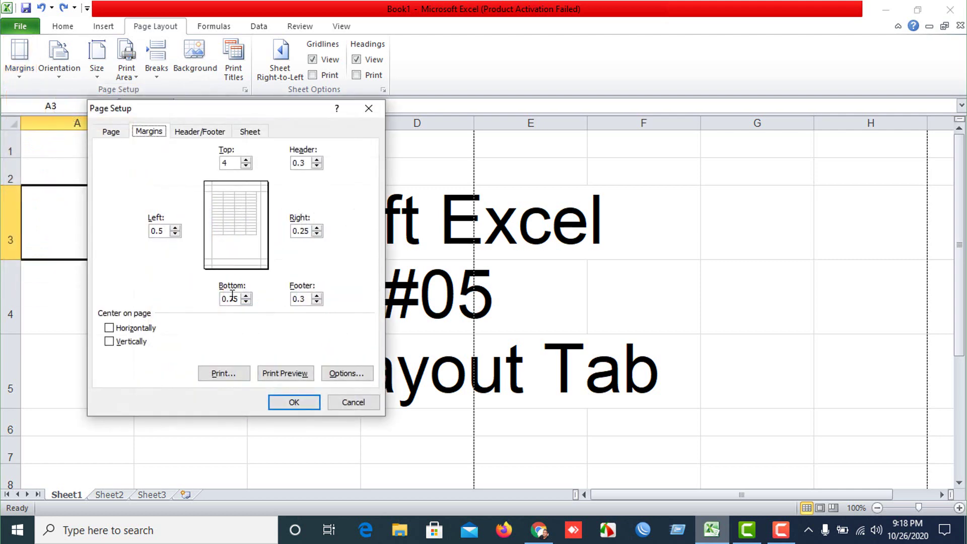
click(120, 328)
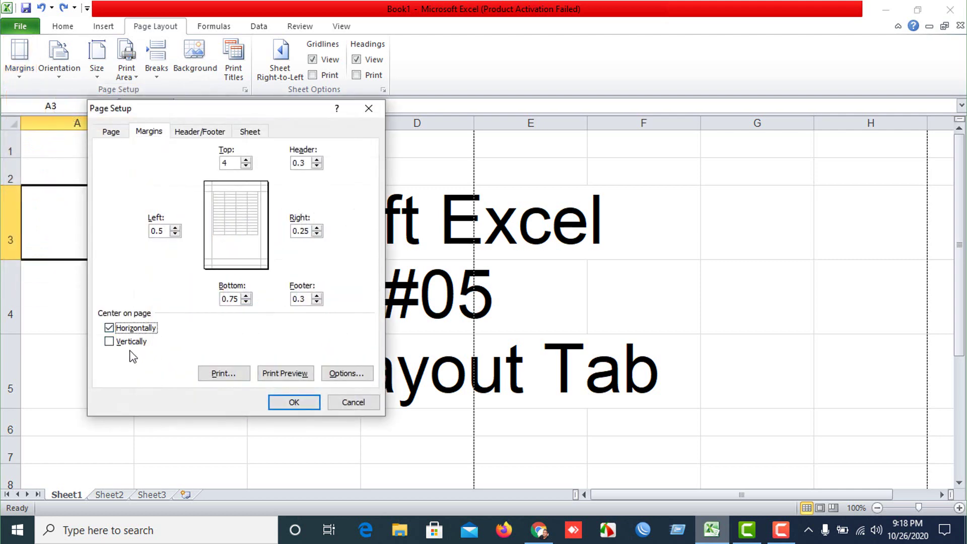
click(293, 401)
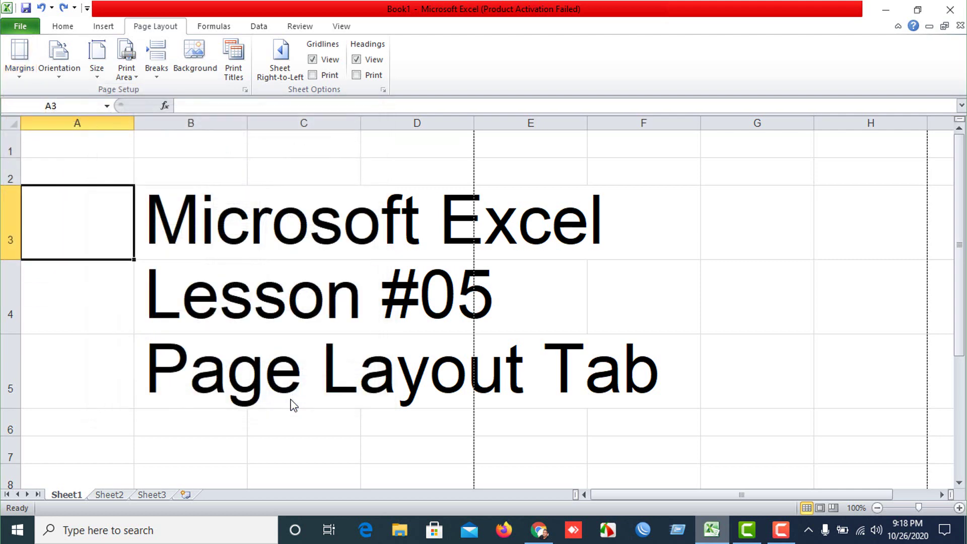
Open and close the File backstage view a few times
click(20, 26)
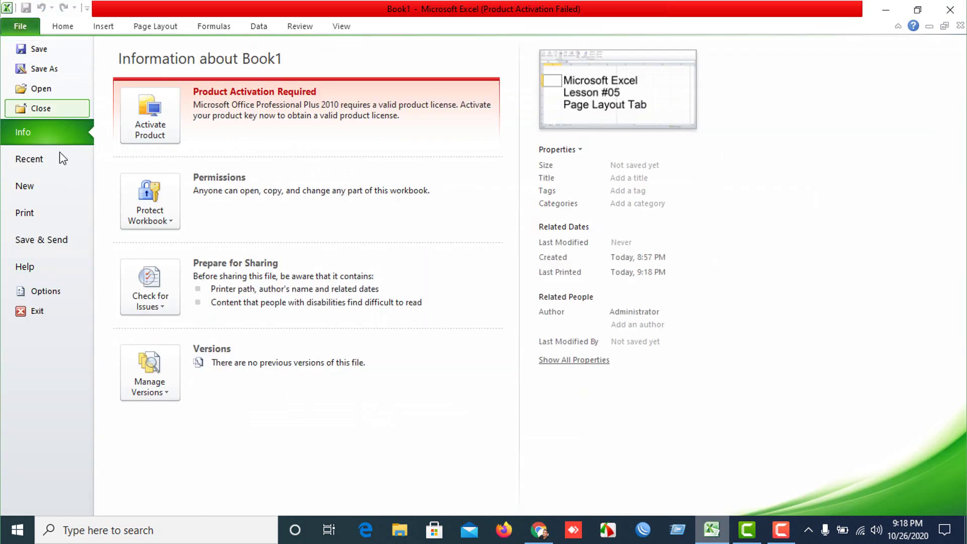
key(Escape)
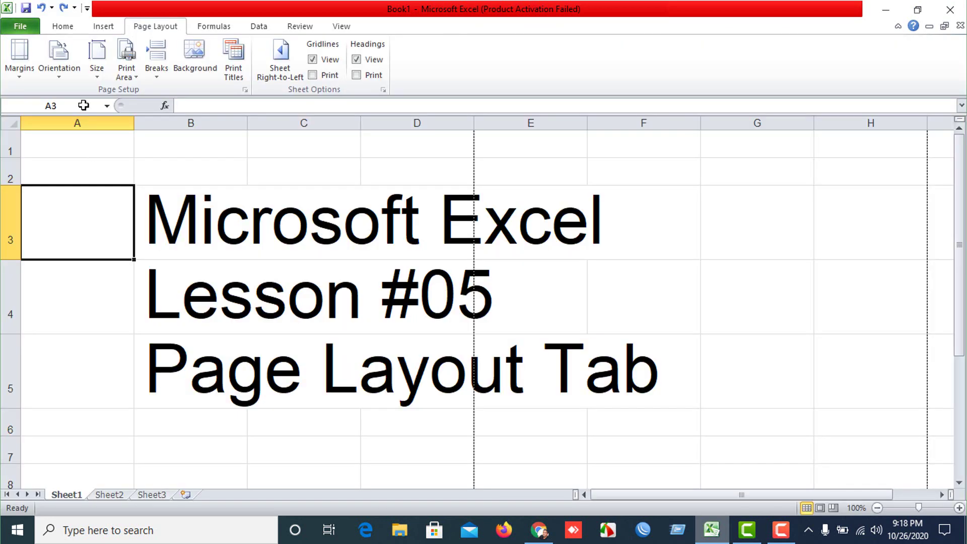
click(32, 23)
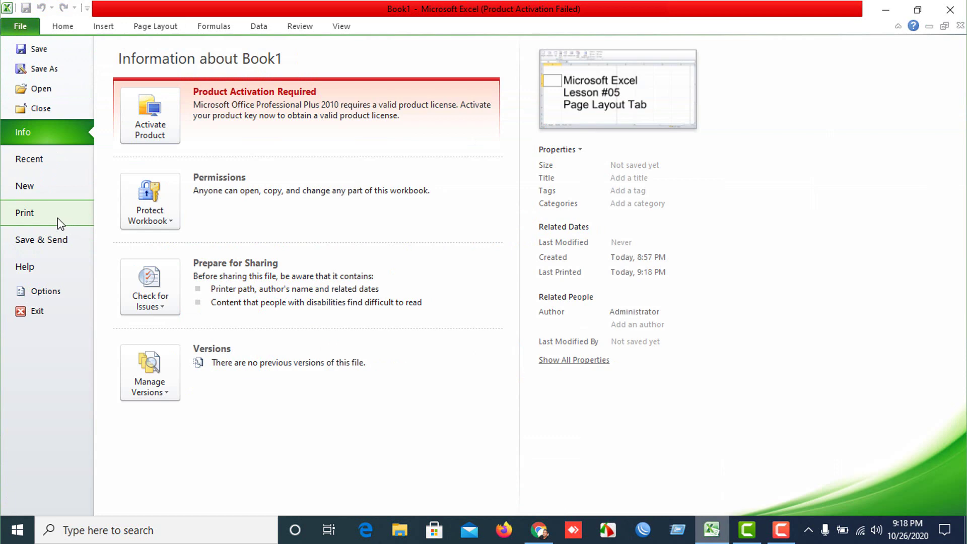
key(Escape)
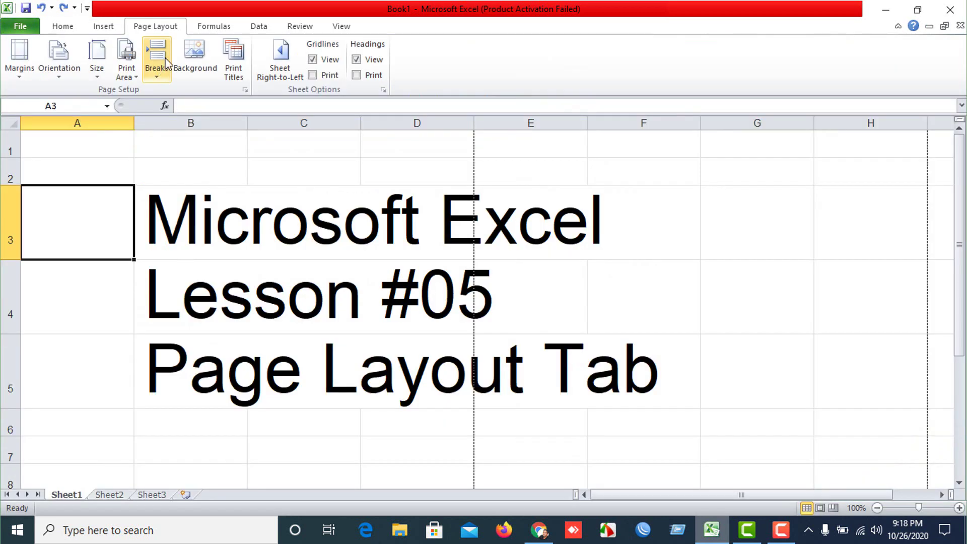
click(29, 30)
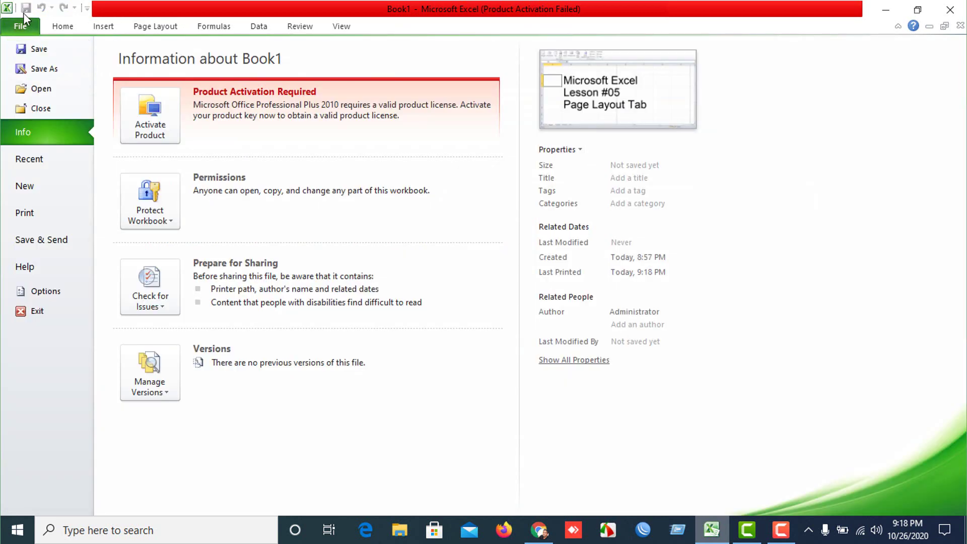
click(20, 25)
Preview the horizontally centered printout from Custom Margins
click(17, 74)
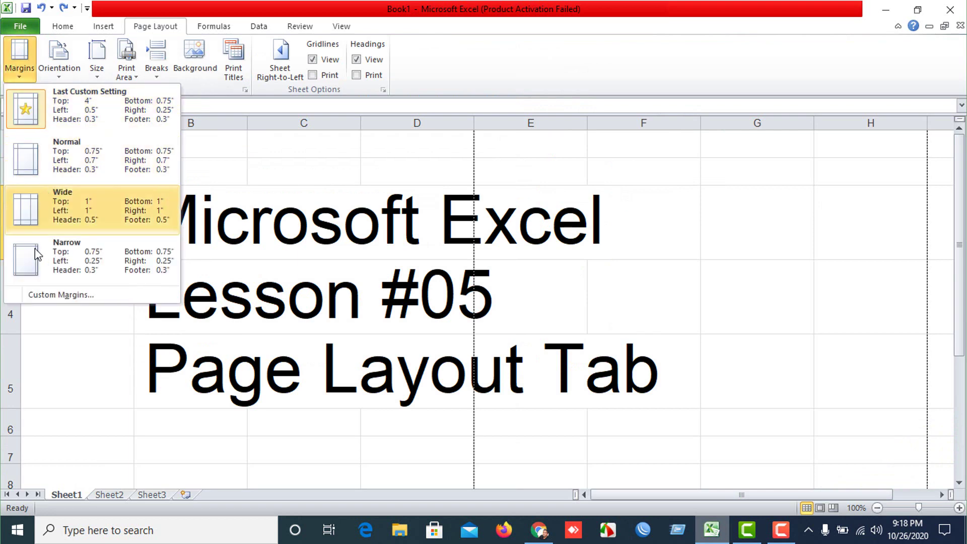
click(46, 295)
click(285, 374)
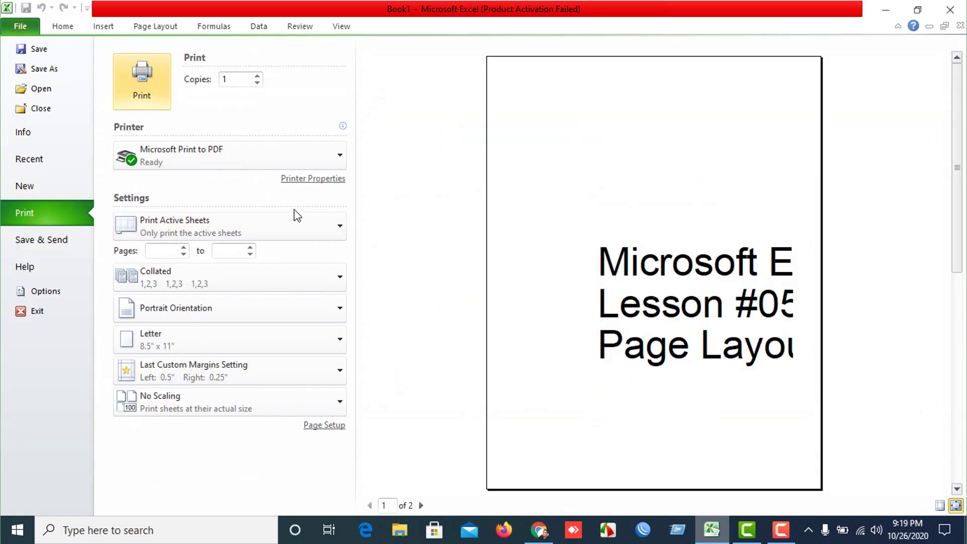
key(Escape)
In Page Break Preview, move the page break right and stretch the print area to row 9
click(334, 30)
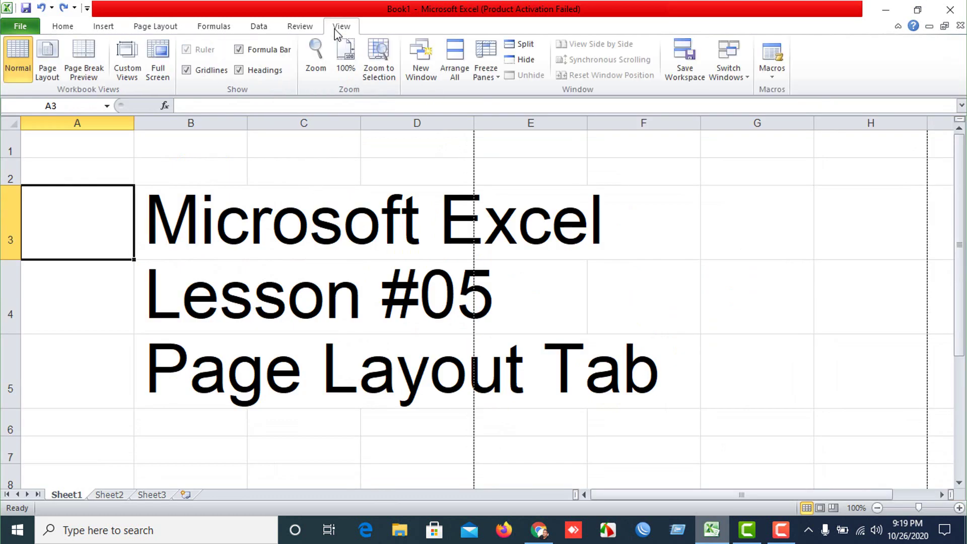
click(81, 63)
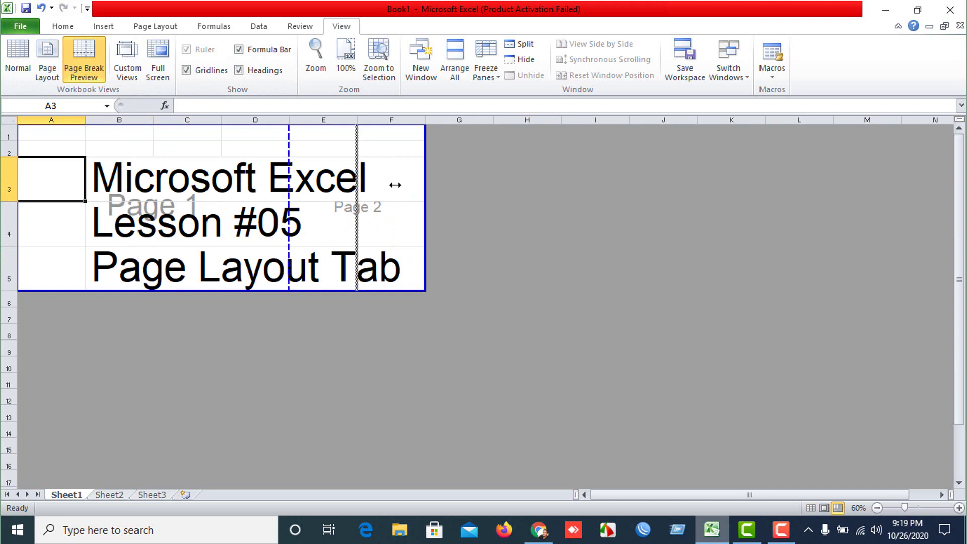
drag(288, 179, 425, 181)
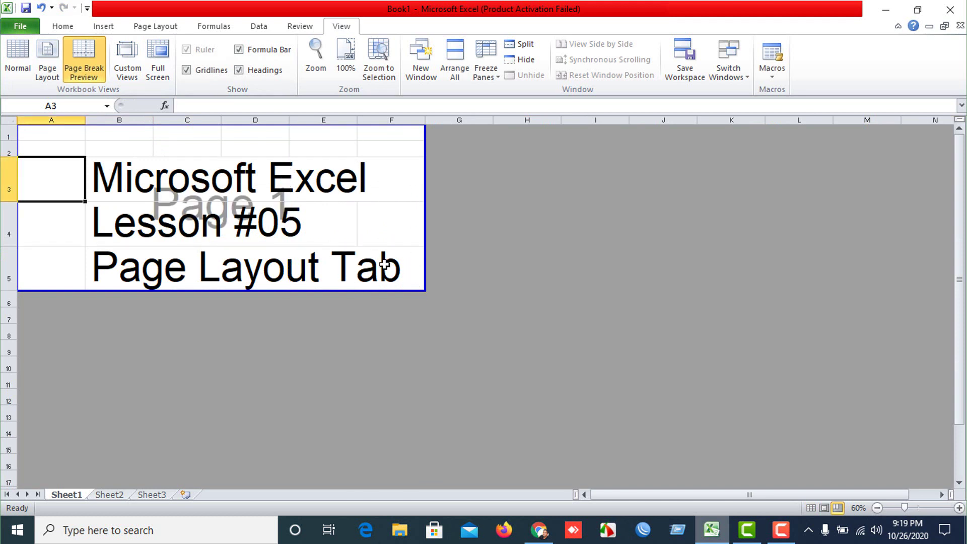
scroll(387, 265, up, 2)
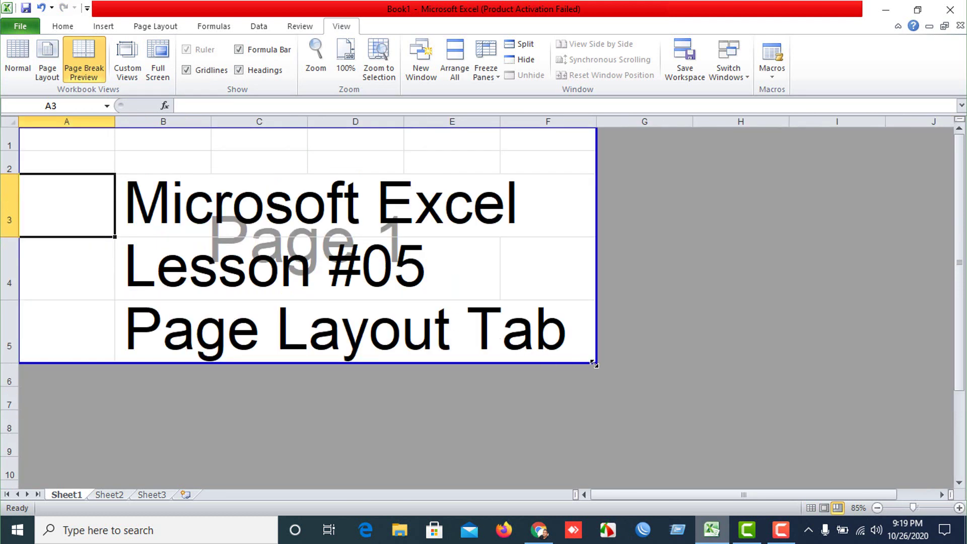
drag(594, 363, 595, 456)
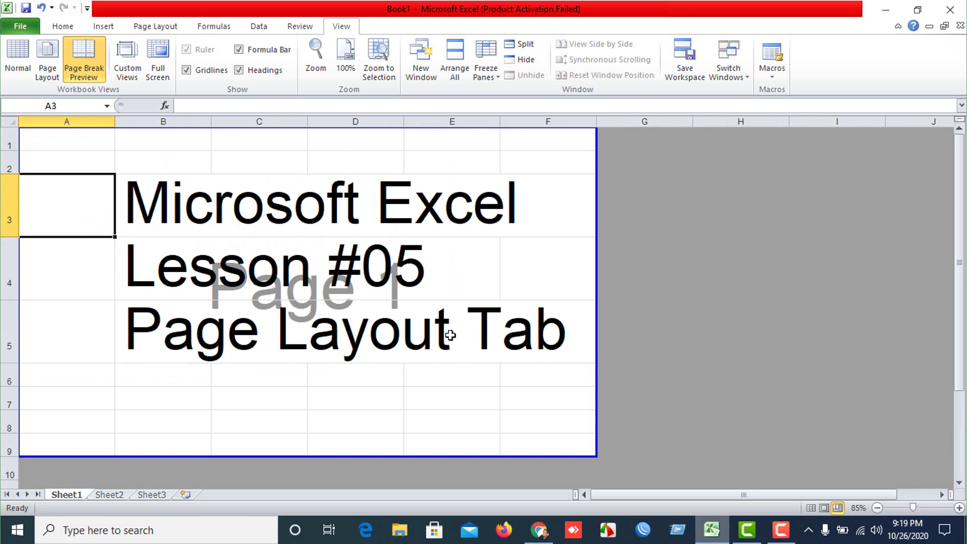
click(245, 305)
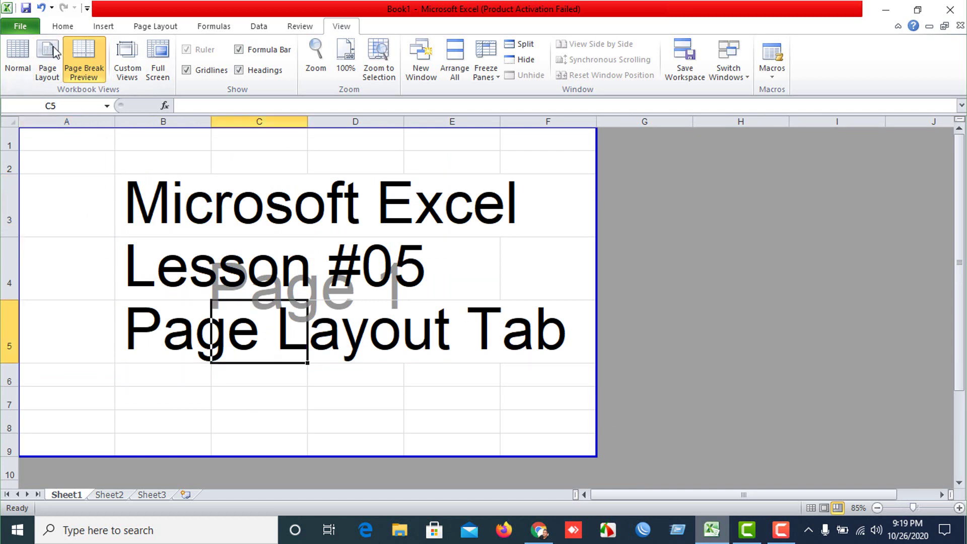
Tick both Horizontally and Vertically centering in Custom Margins and preview the single page
click(62, 28)
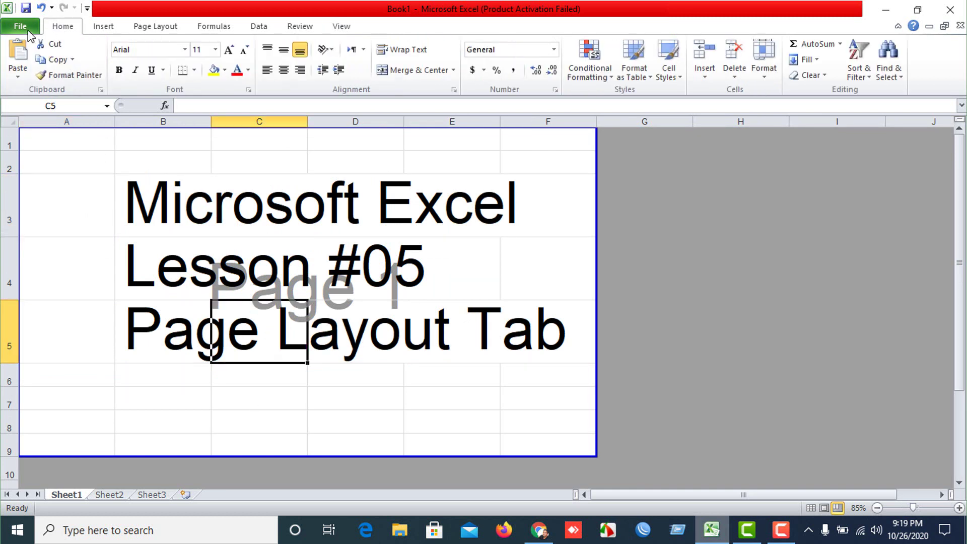
click(154, 26)
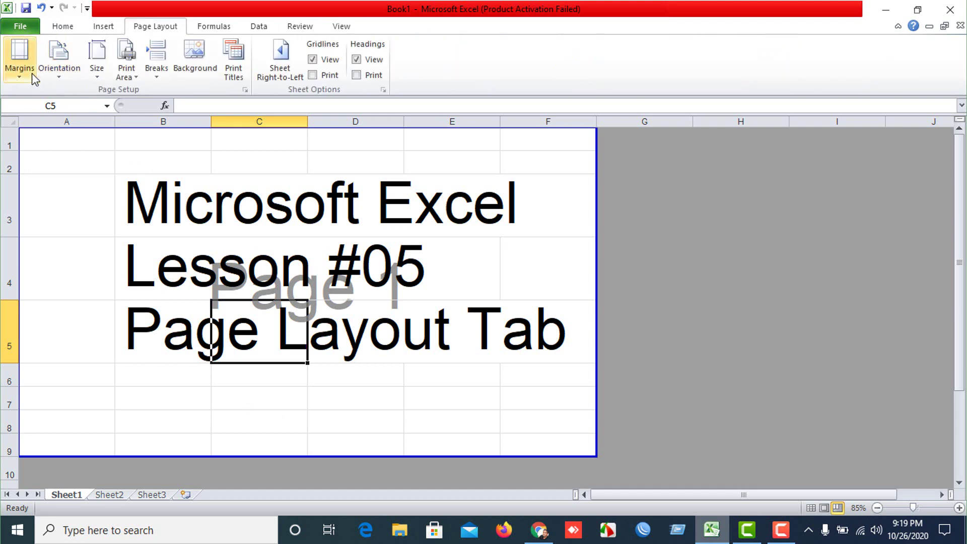
click(20, 58)
click(67, 296)
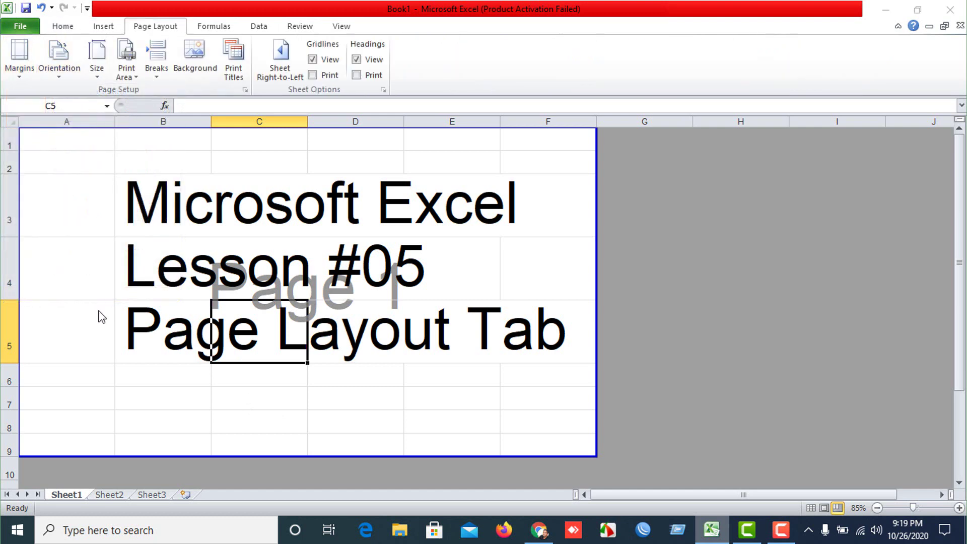
click(110, 342)
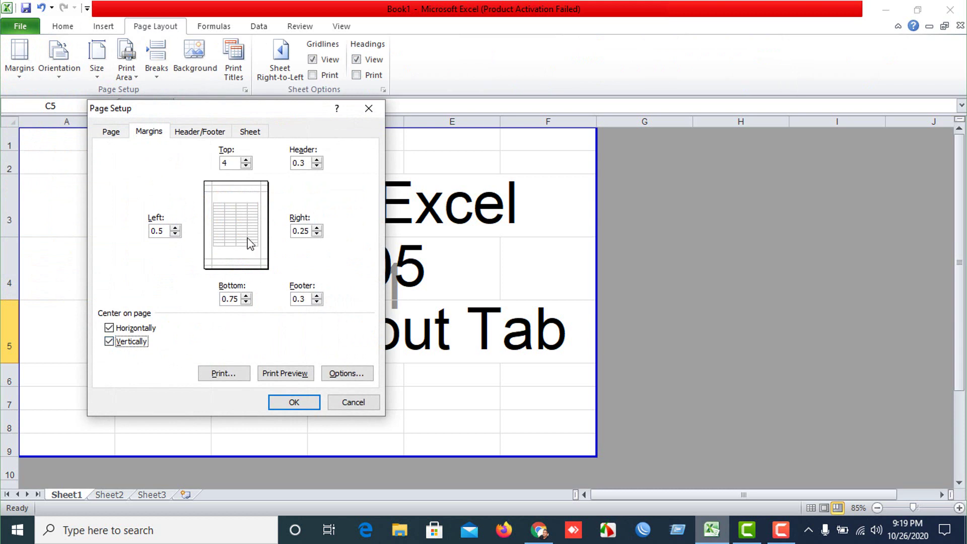
click(110, 341)
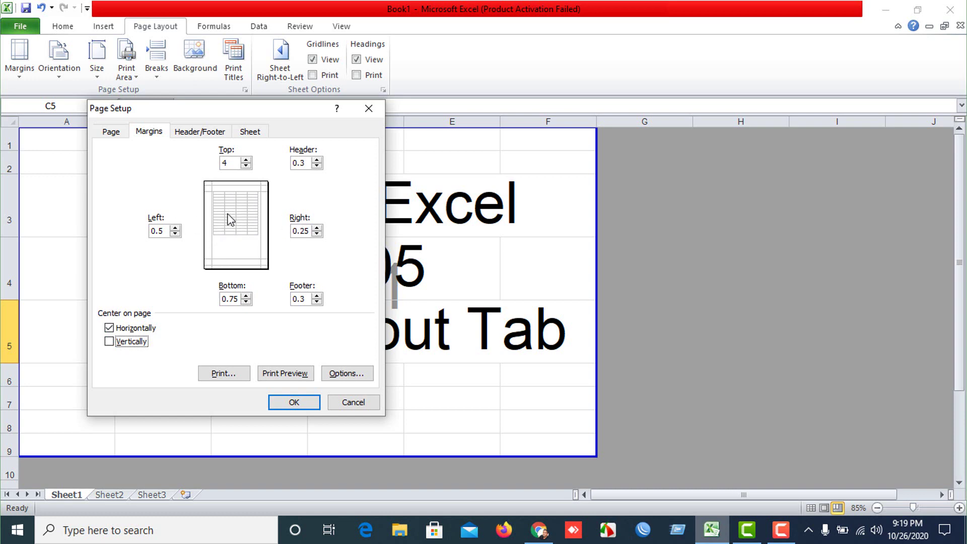
click(119, 344)
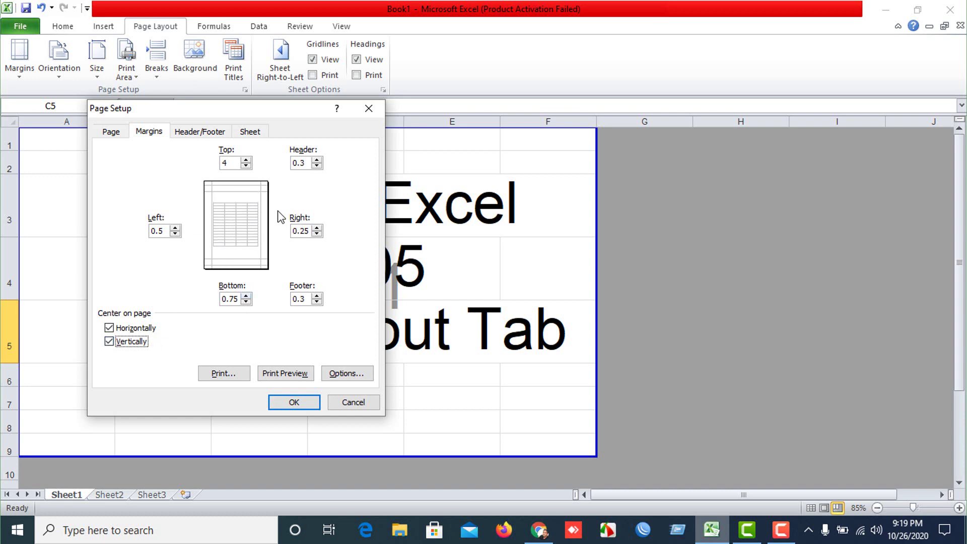
click(285, 375)
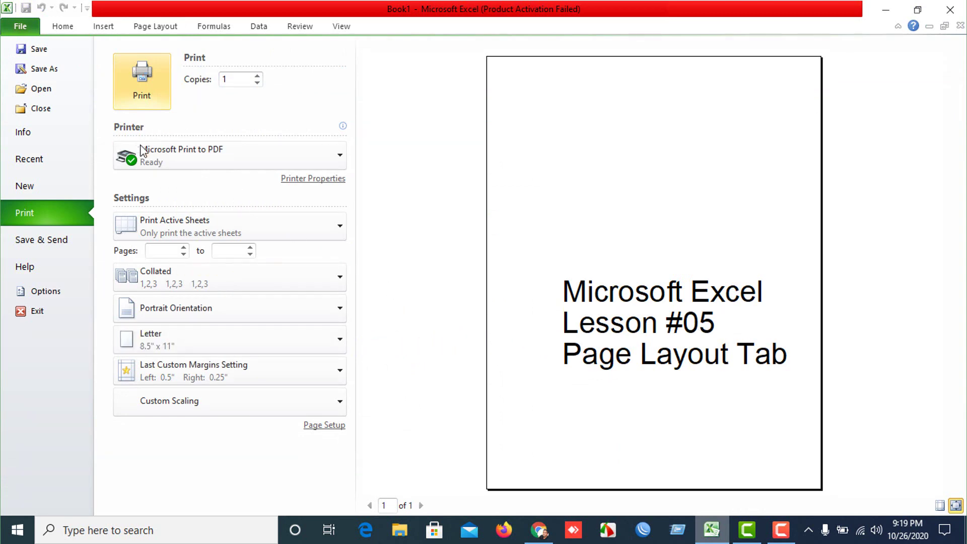
key(Escape)
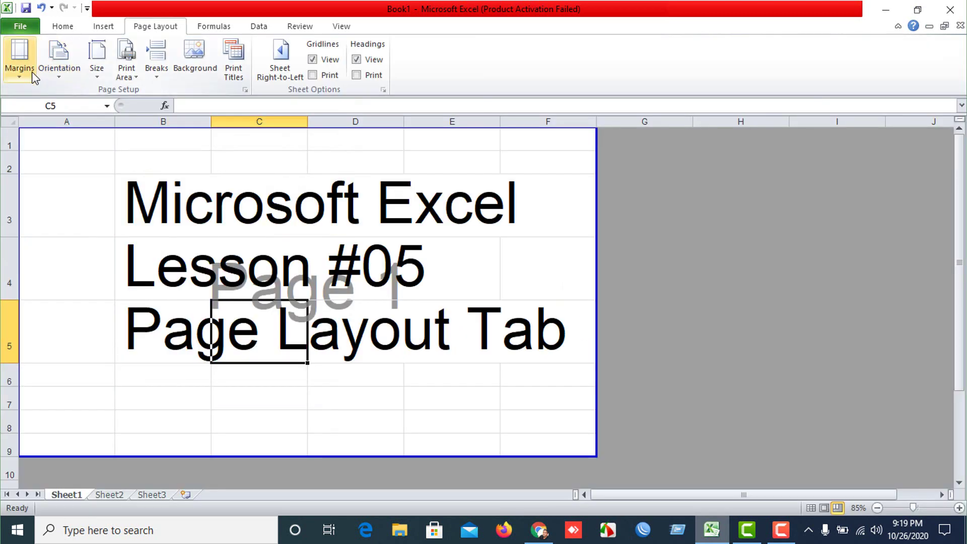
Enter 1 inch for the top, bottom, left and right margins and apply
click(29, 70)
click(78, 294)
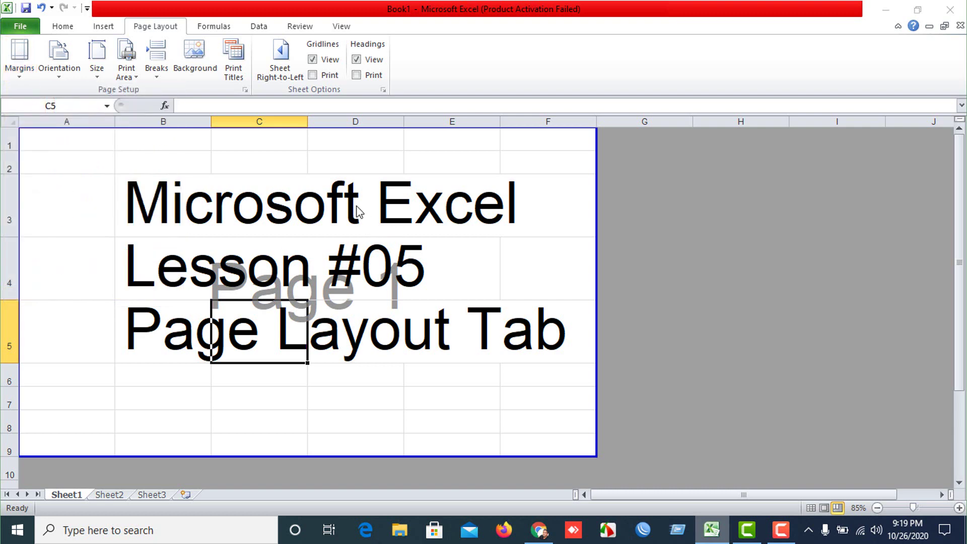
double_click(237, 162)
text(1)
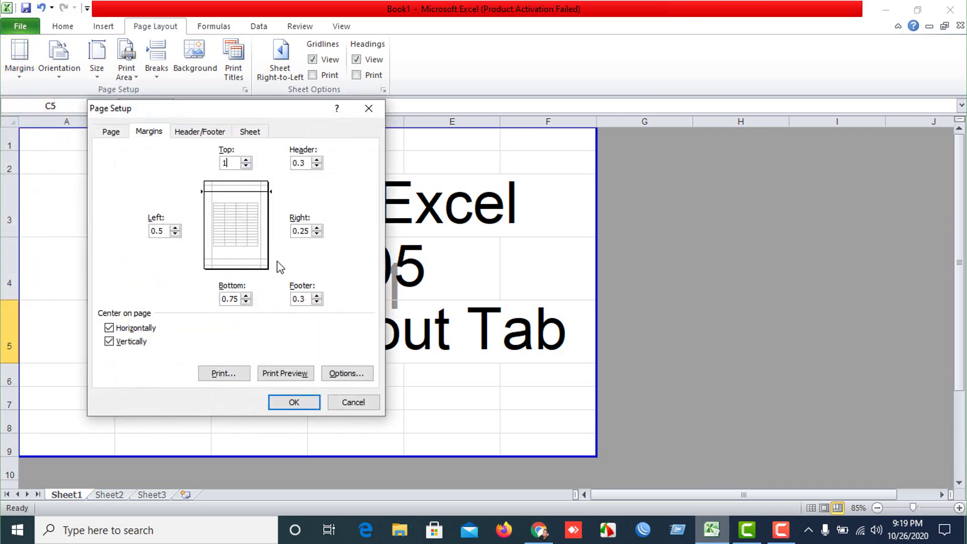
double_click(222, 300)
text(1)
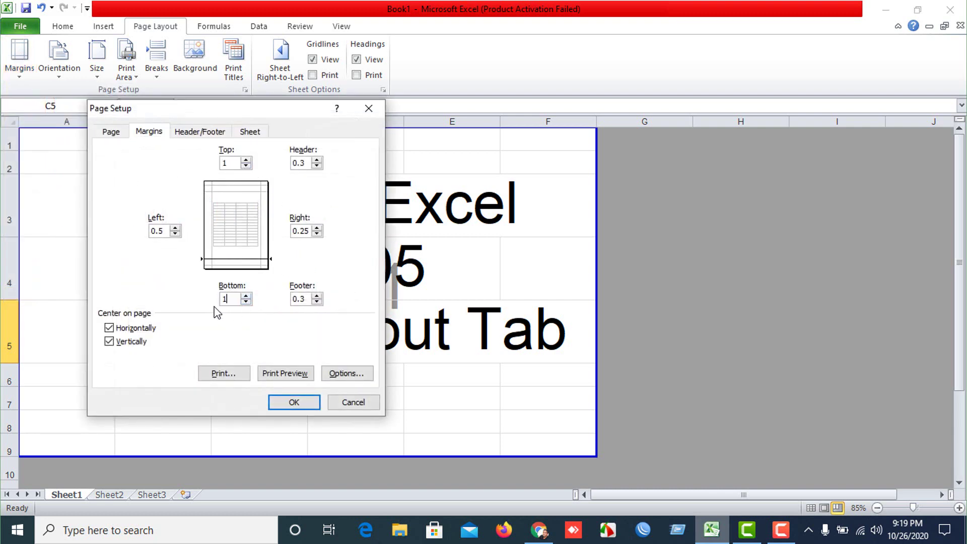
text(1)
text(1)
double_click(297, 231)
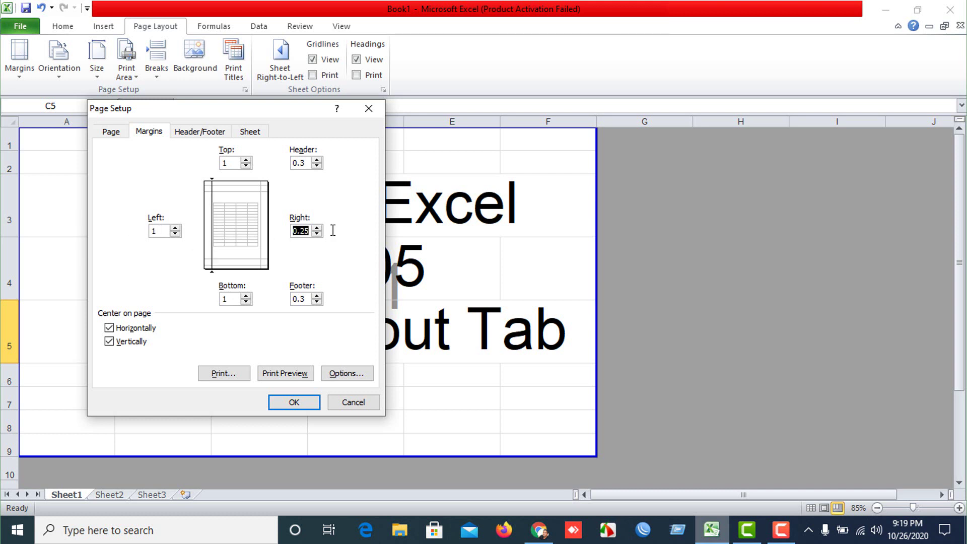
text(1)
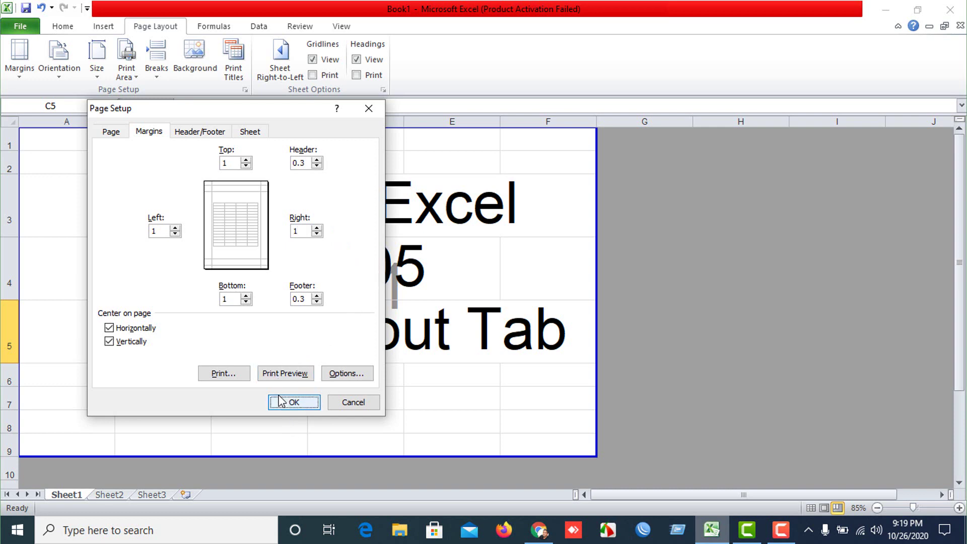
click(282, 402)
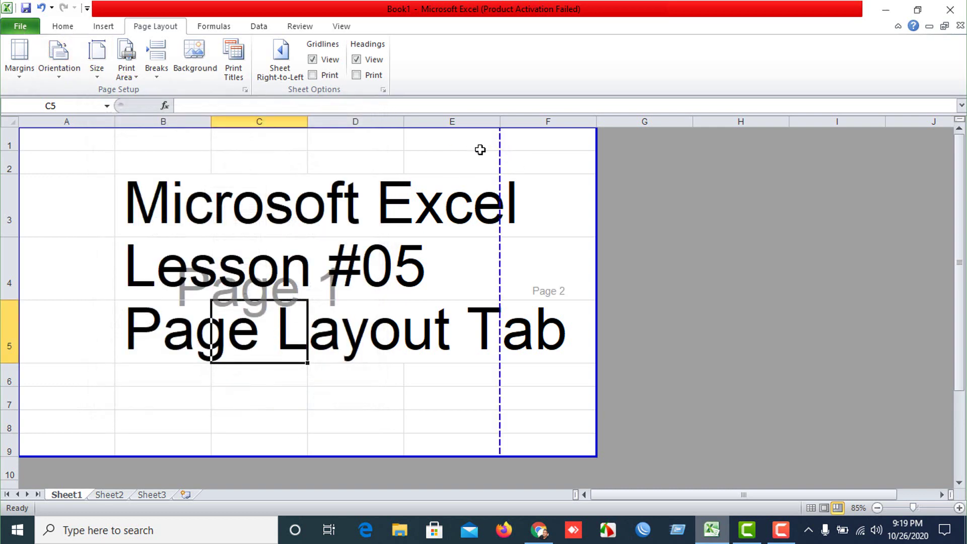
Narrow columns A and F, then select cells A3:F9
drag(115, 121, 63, 122)
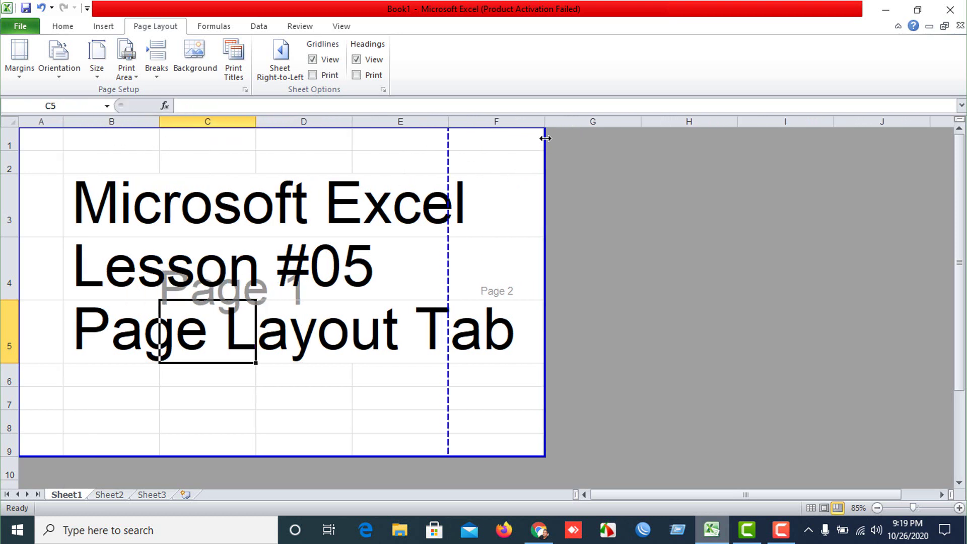
drag(545, 138, 526, 123)
drag(53, 198, 483, 446)
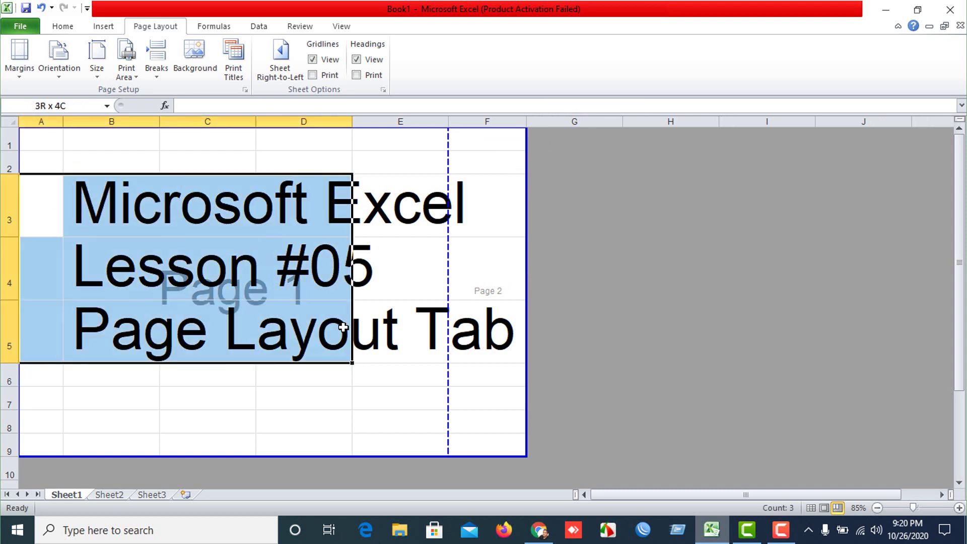
Shrink the B3:F5 text stepwise through 48 and 36 down to 28 points
click(67, 29)
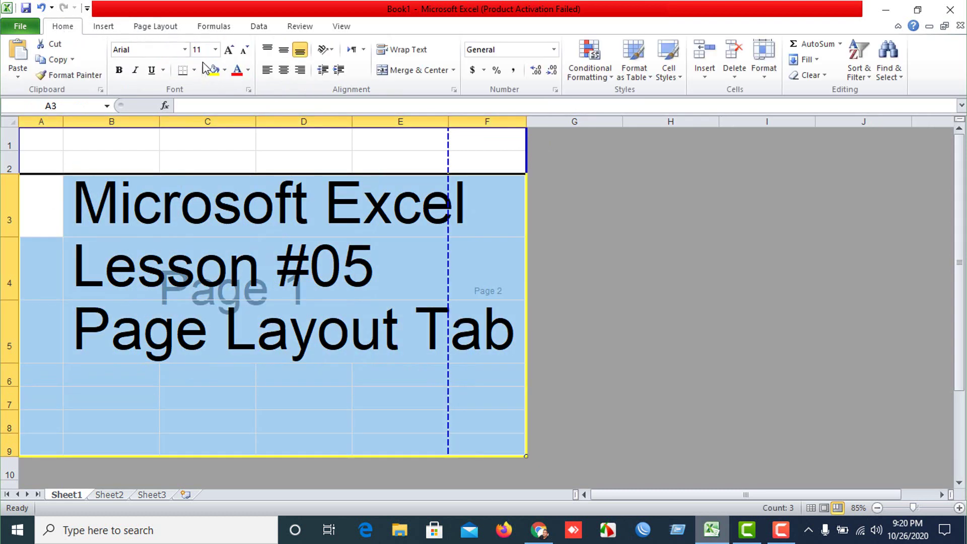
click(244, 51)
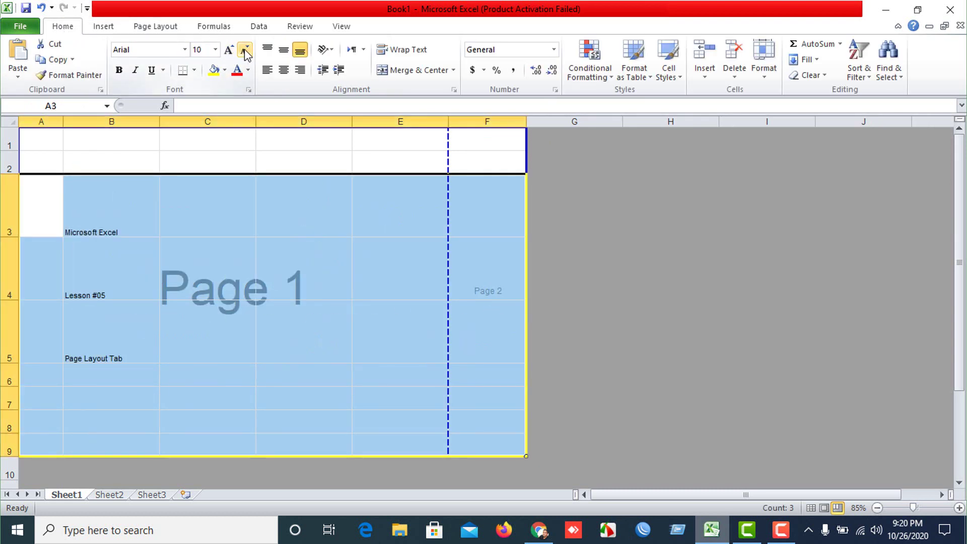
click(245, 50)
key(ctrl+z)
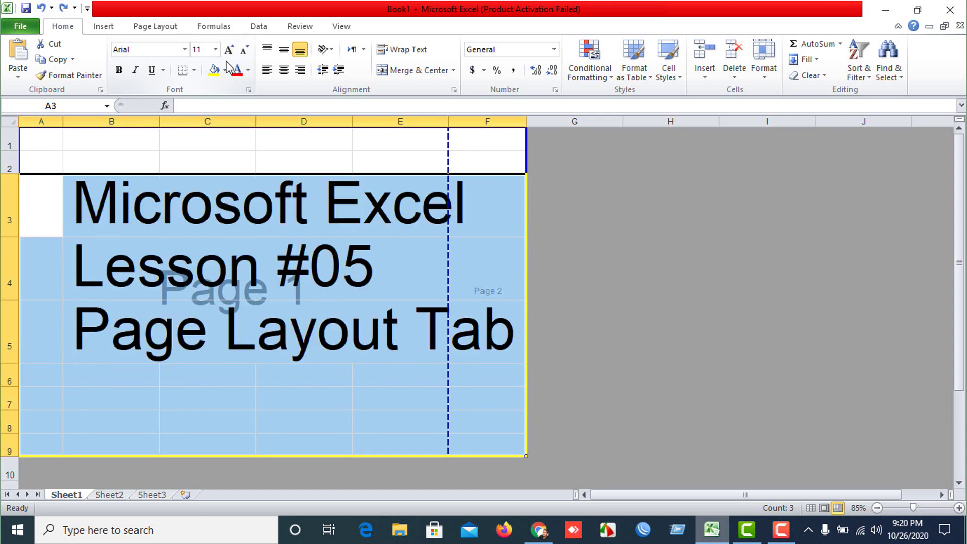
click(275, 314)
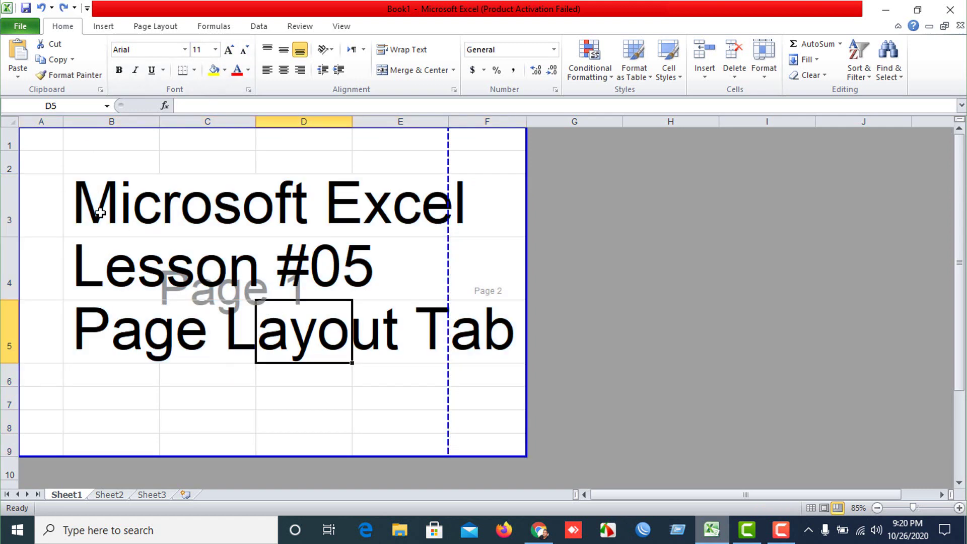
drag(97, 200, 486, 330)
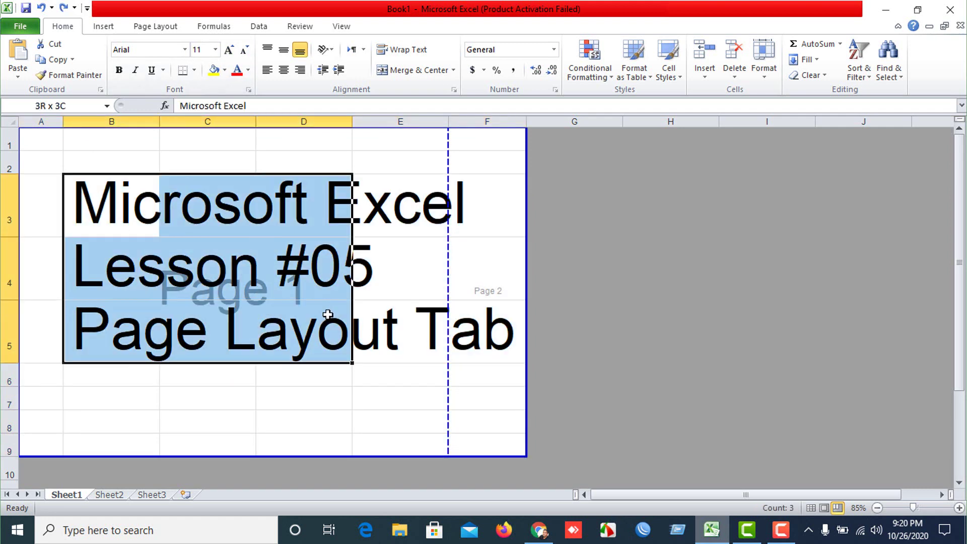
click(245, 51)
click(245, 50)
click(245, 50)
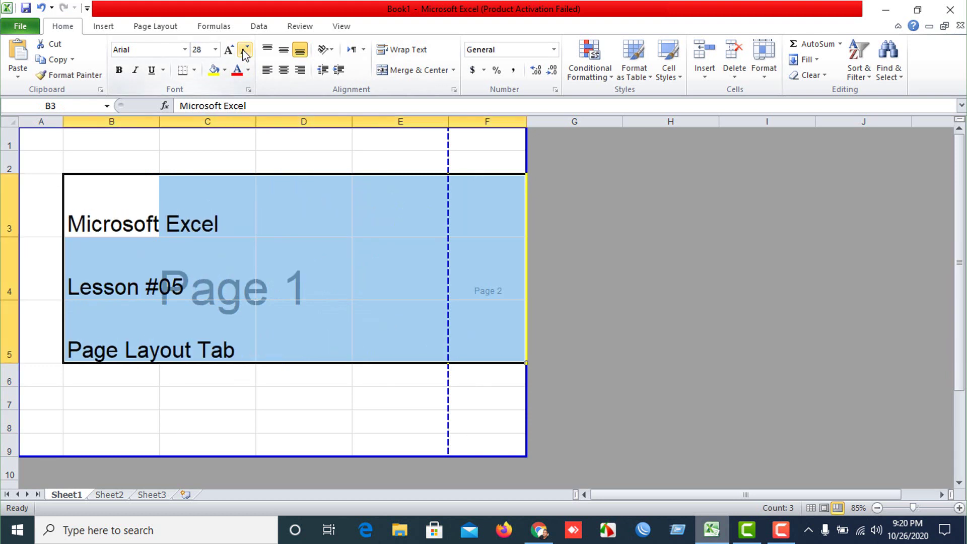
click(291, 222)
Narrow column F again and preview the one-page printout via Custom Margins
drag(526, 121, 492, 125)
click(293, 306)
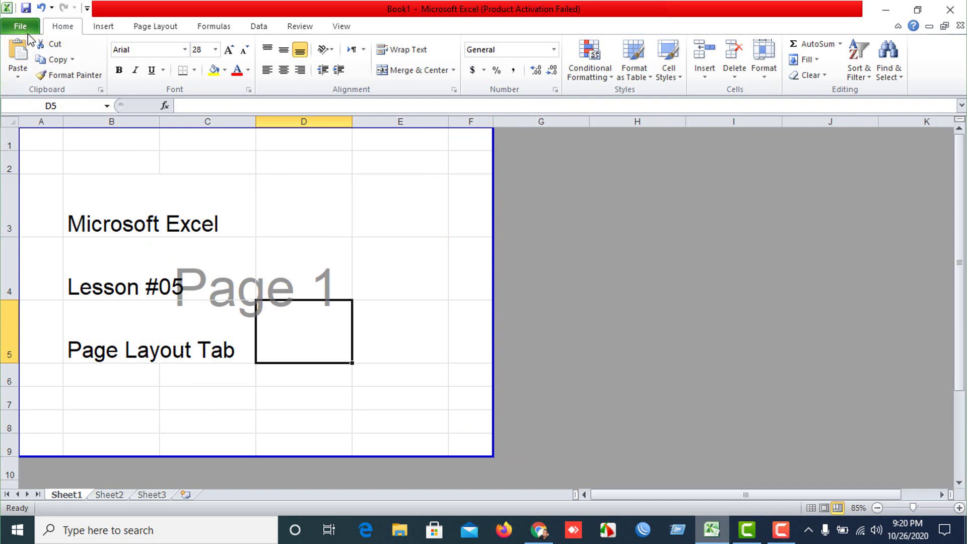
click(156, 27)
click(19, 56)
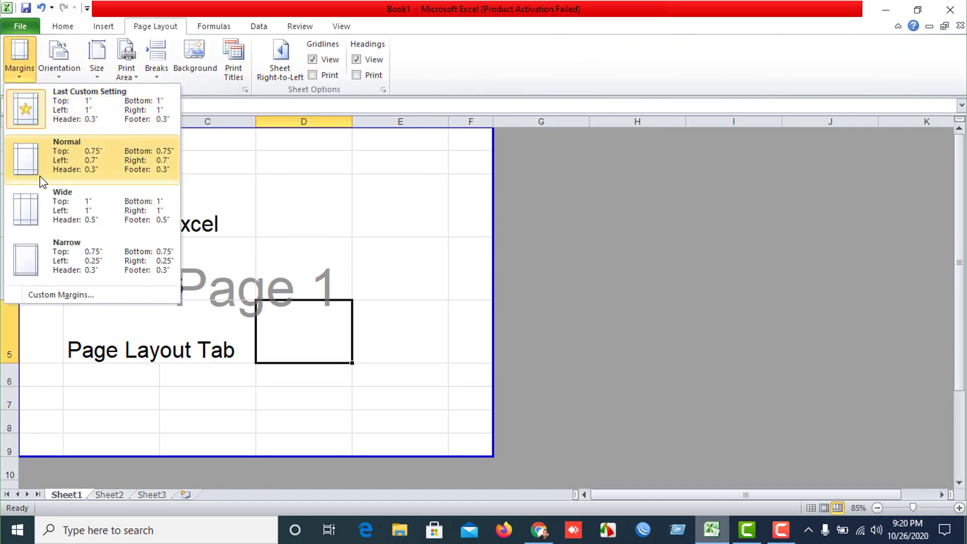
click(75, 297)
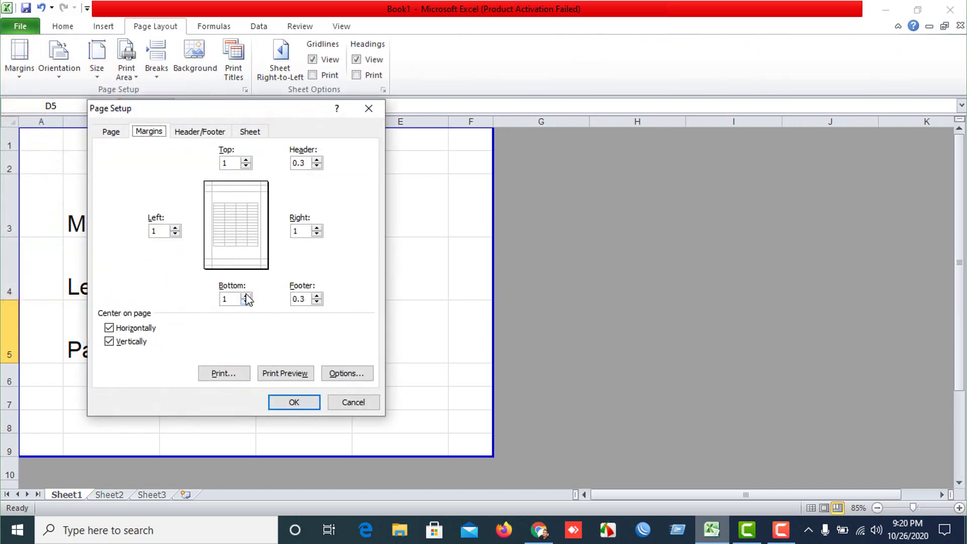
click(312, 373)
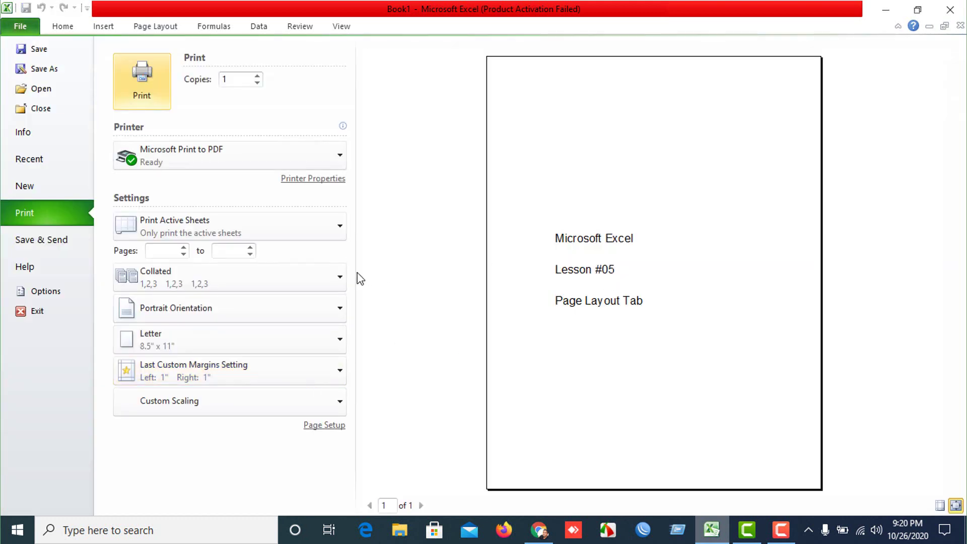
Set the print scaling to Adjust to 100% in Page Setup
click(324, 425)
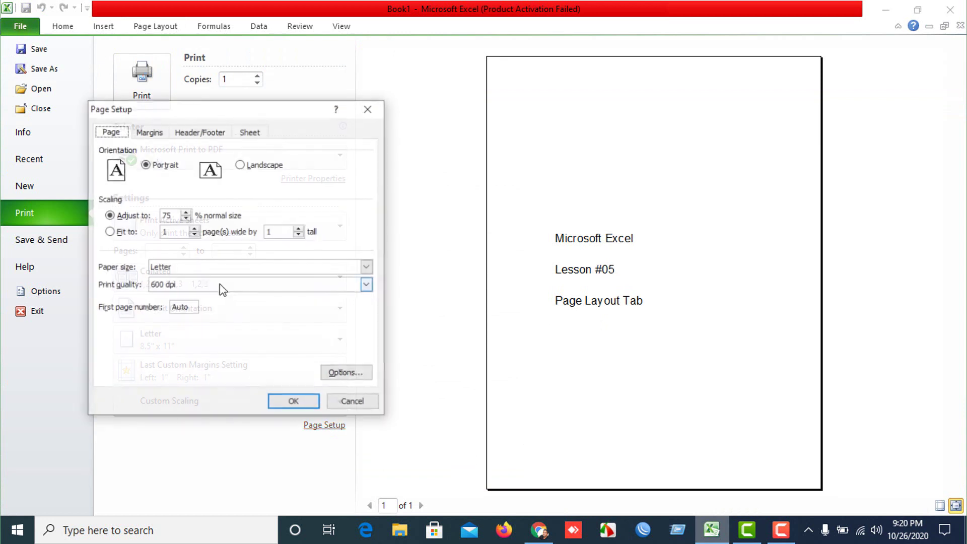
click(189, 267)
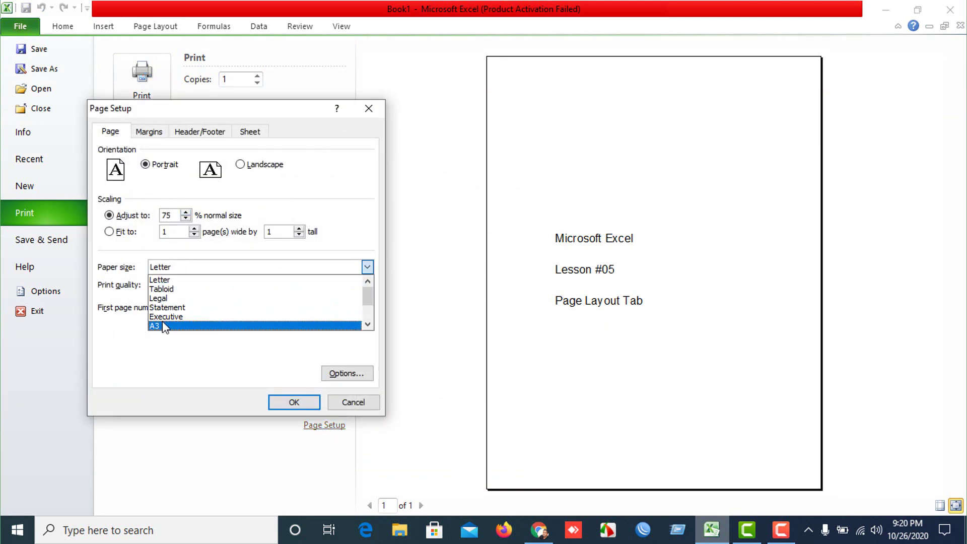
click(185, 211)
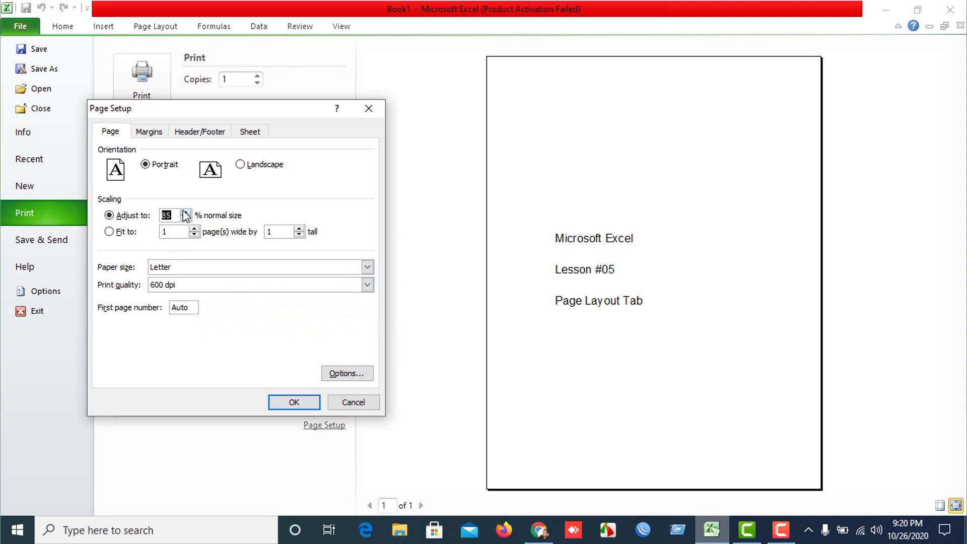
text(100)
Set left, right and bottom margins to 0.5 inch and apply the page setup
click(149, 132)
double_click(175, 234)
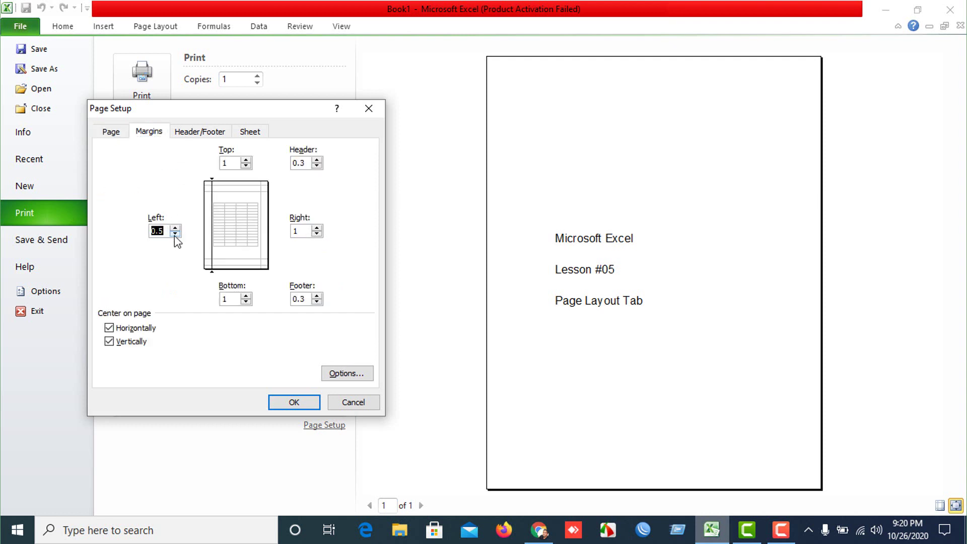
click(320, 234)
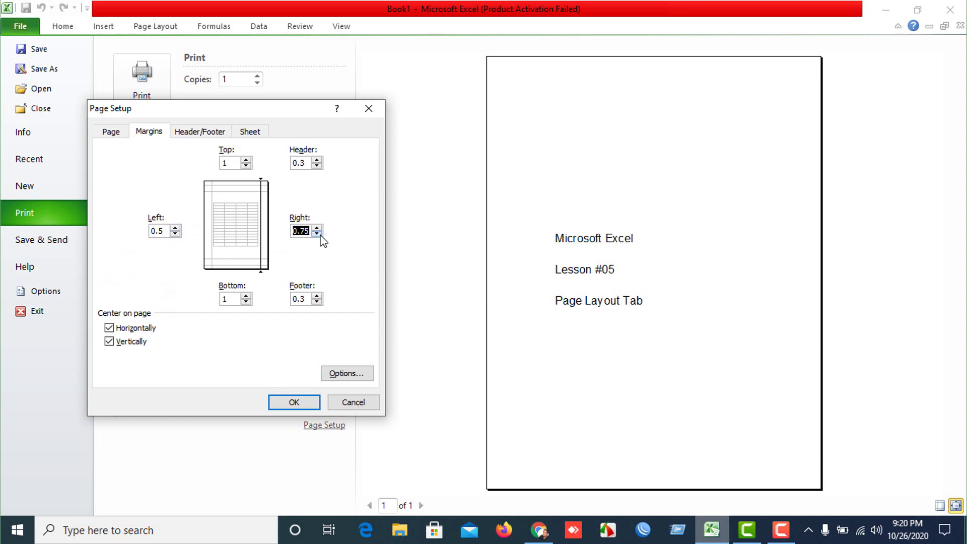
click(246, 302)
click(246, 165)
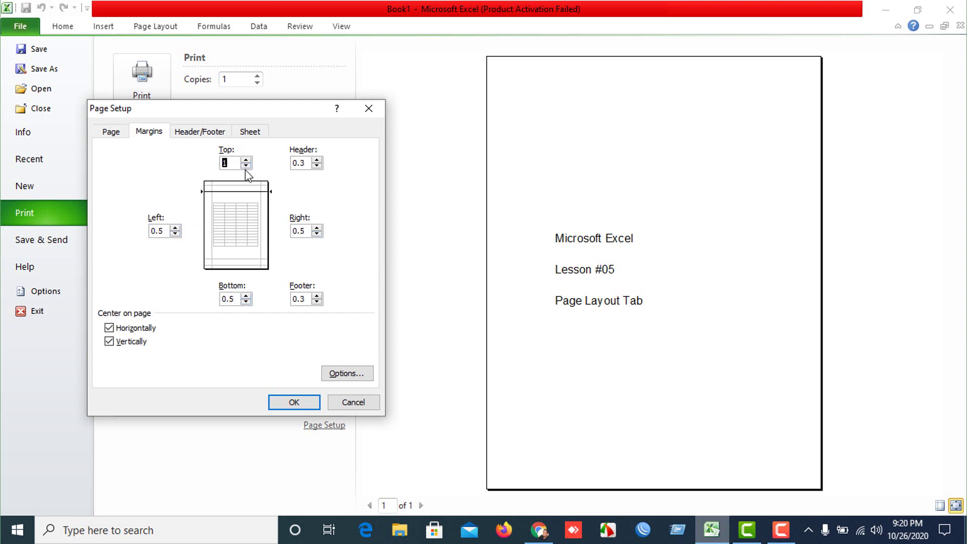
click(304, 401)
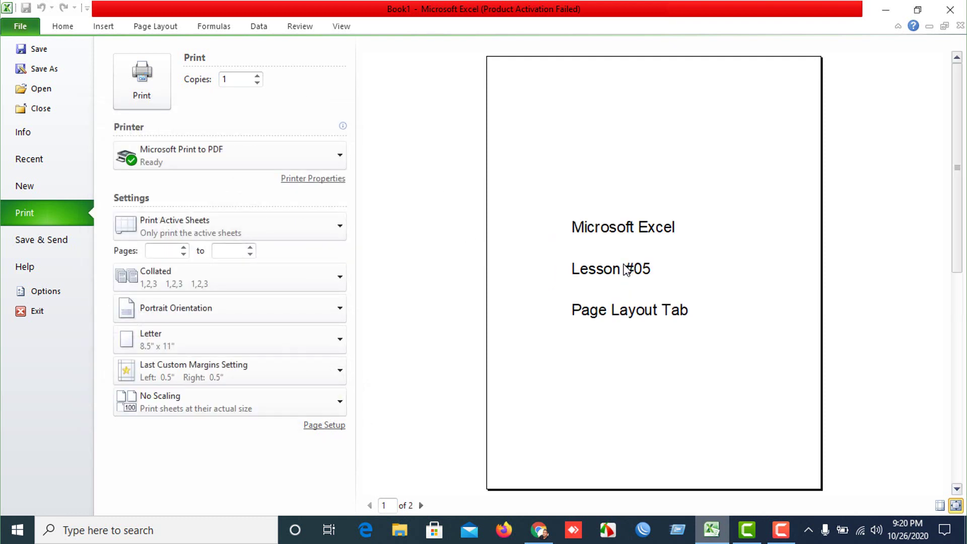
Leave print preview and drag the row border to shorten rows 3 to 5
key(Escape)
click(378, 348)
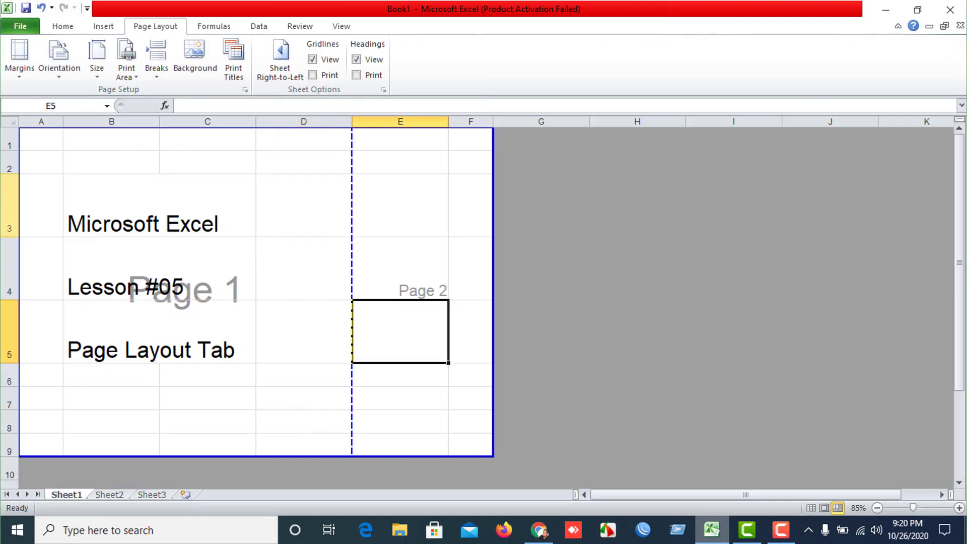
drag(65, 209, 225, 257)
drag(8, 208, 3, 323)
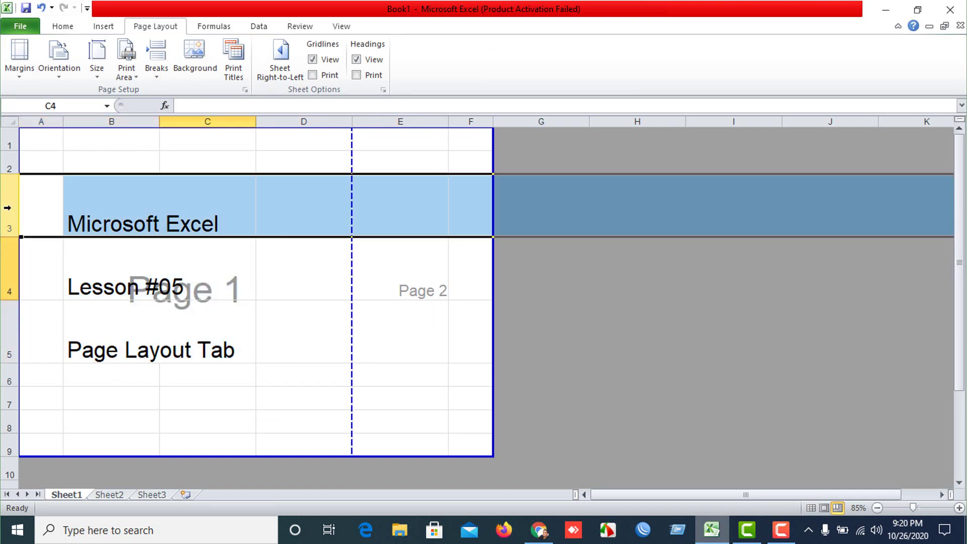
drag(9, 236, 9, 206)
click(131, 261)
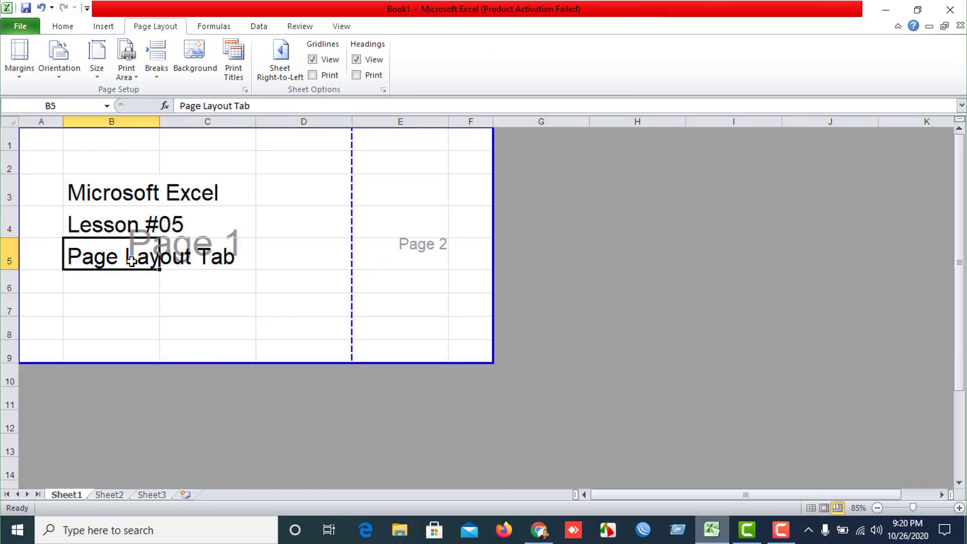
Merge and centre A1:F9, accepting that only 'Microsoft Excel' is kept
drag(32, 139, 460, 350)
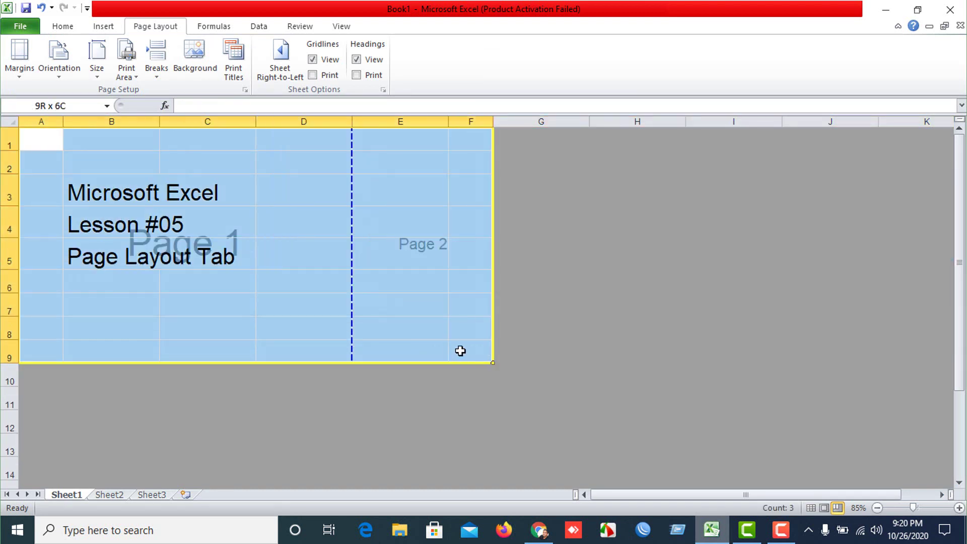
click(57, 26)
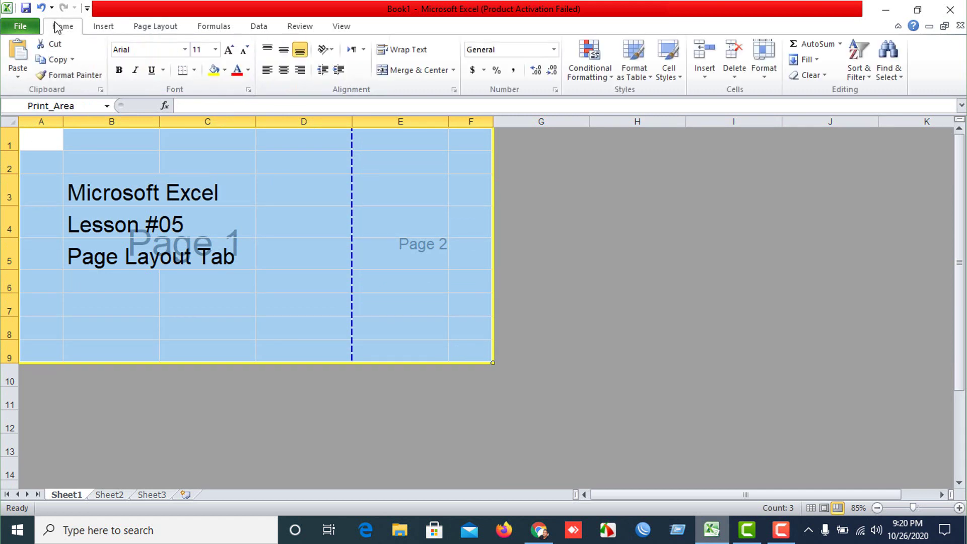
click(398, 71)
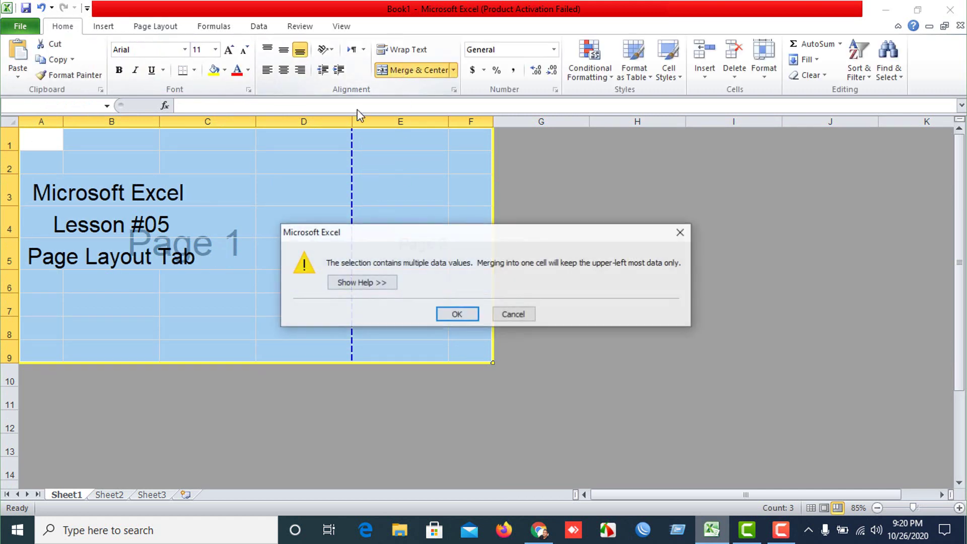
click(453, 312)
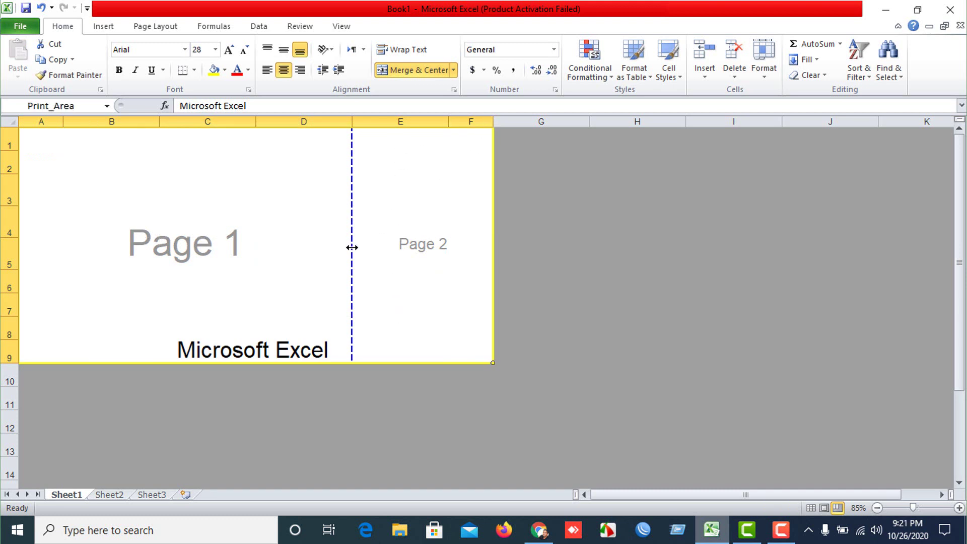
Delete columns E and F, which spill onto page 2, then reselect the merged cell
scroll(348, 249, up, 1)
click(443, 124)
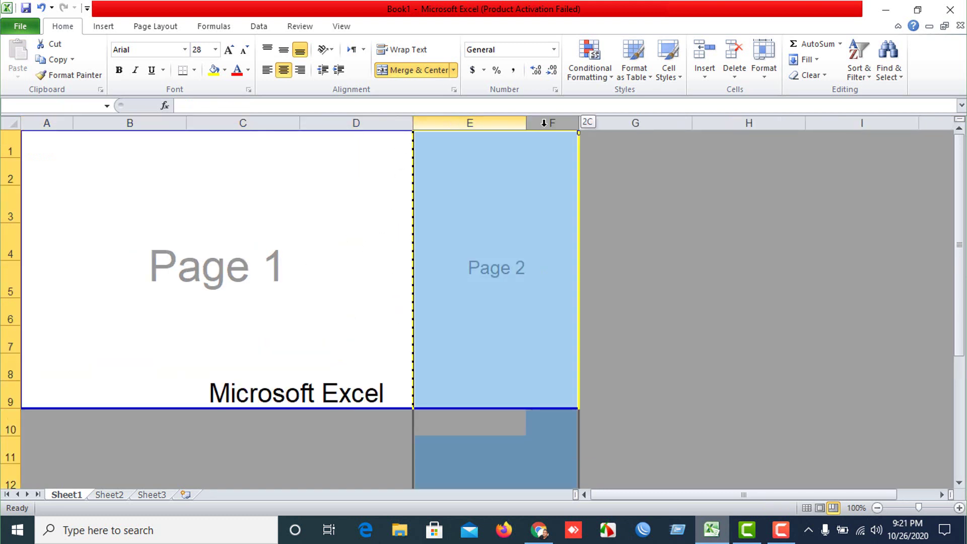
right_click(443, 124)
click(471, 238)
click(464, 282)
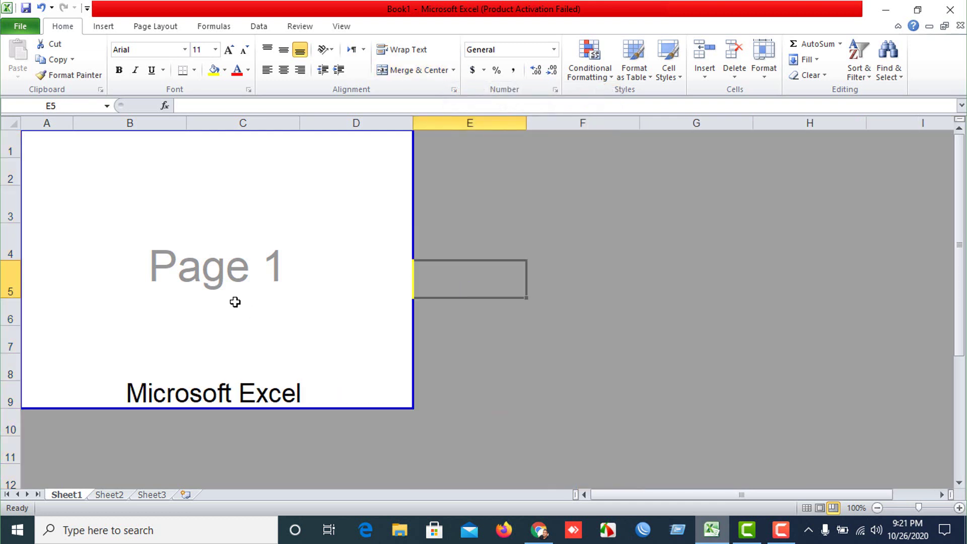
click(235, 302)
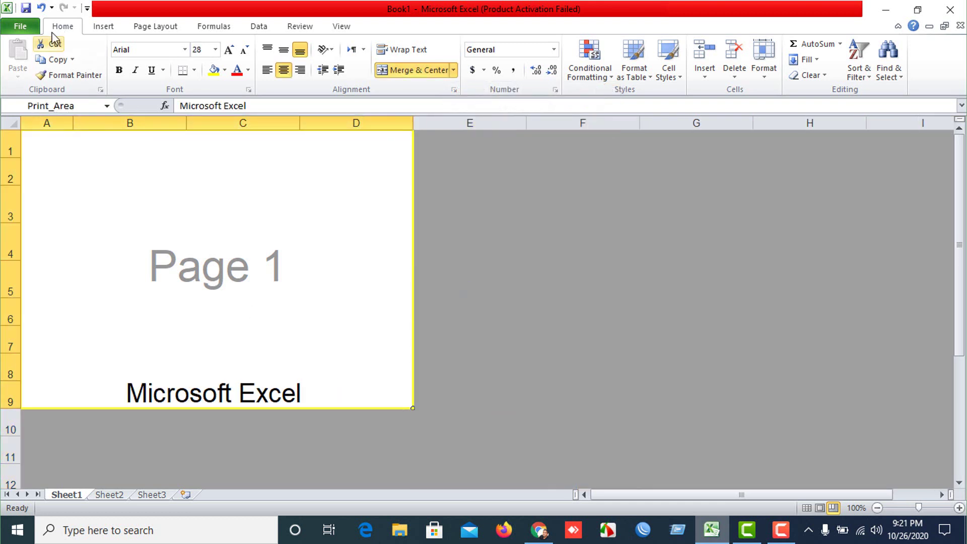
Untick vertical page centring under Custom Margins, keeping horizontal centring, and confirm
click(166, 31)
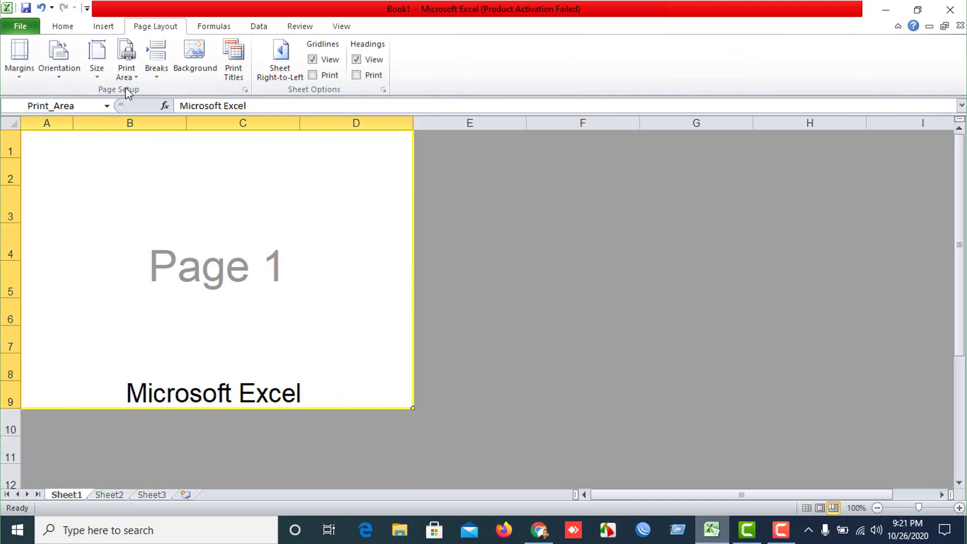
click(19, 71)
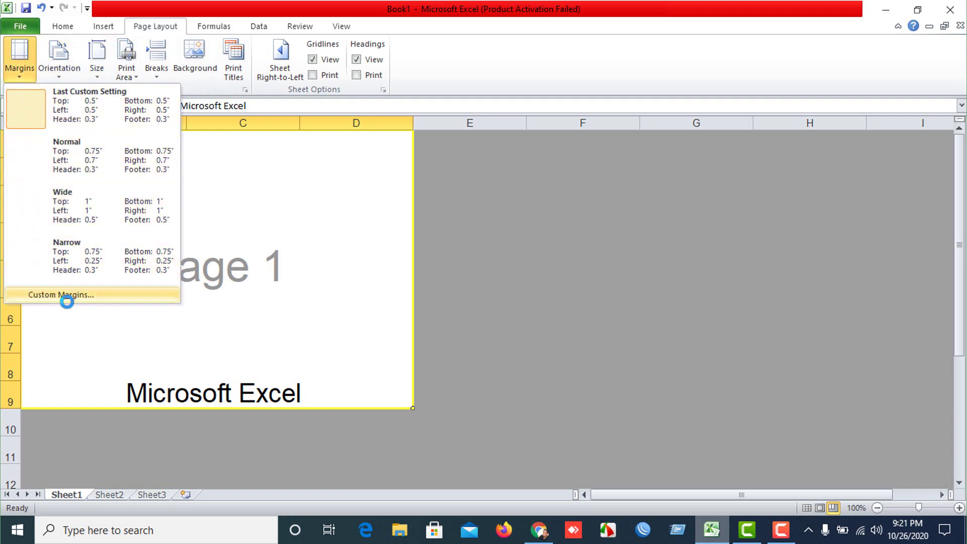
click(63, 296)
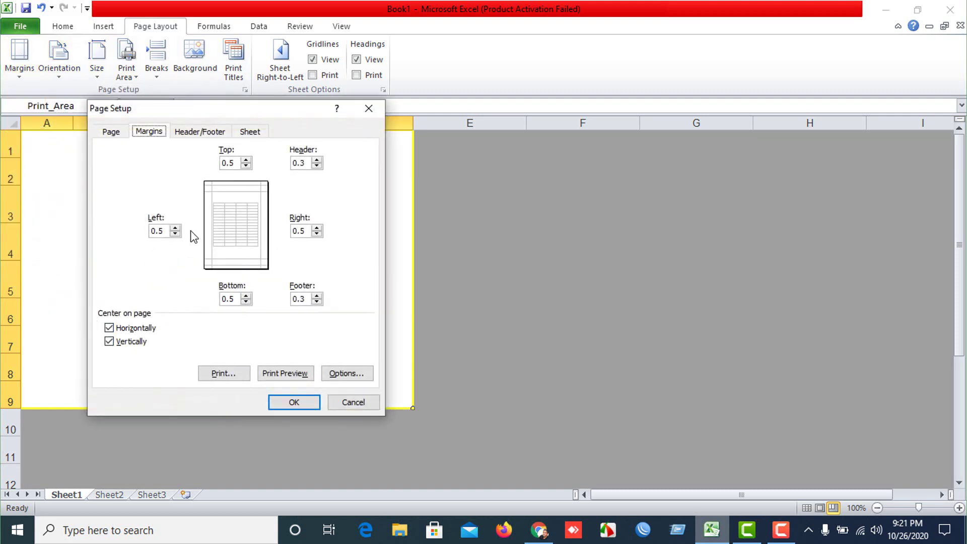
click(110, 341)
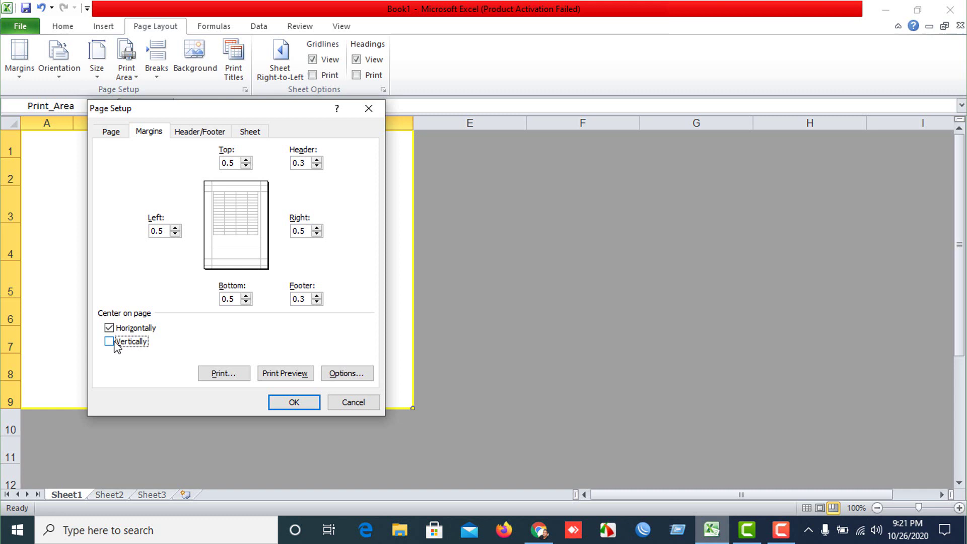
click(294, 402)
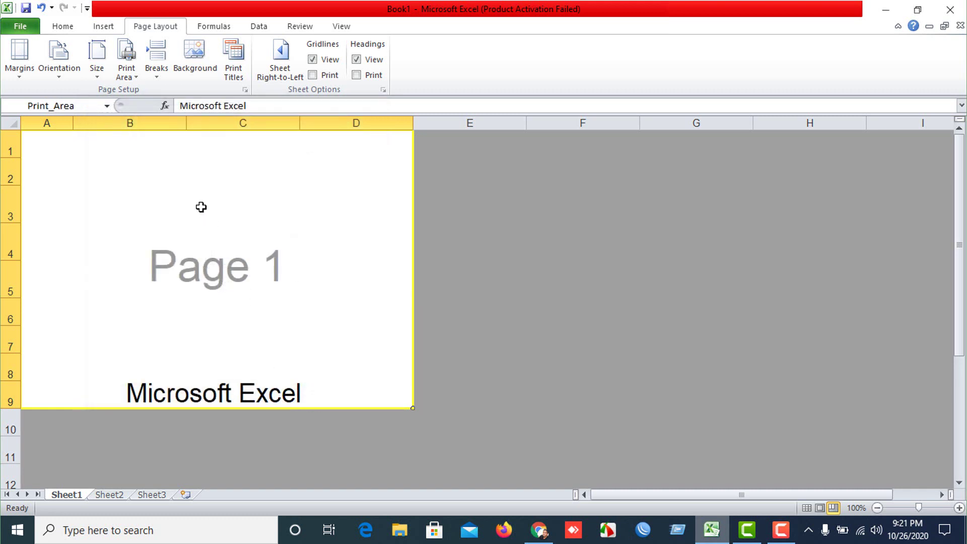
click(53, 28)
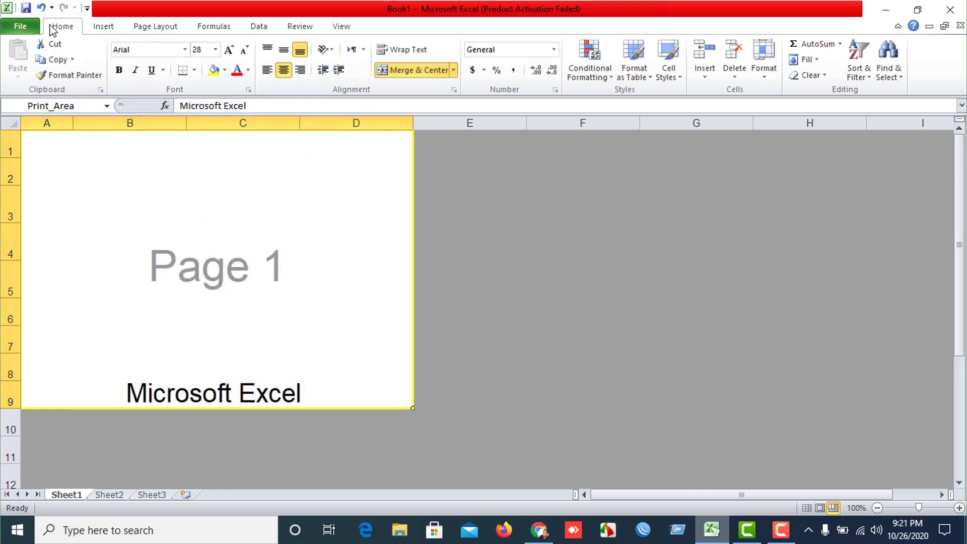
Unmerge and re-merge A1:D9, then middle-align 'Microsoft Excel' in the cell
click(430, 72)
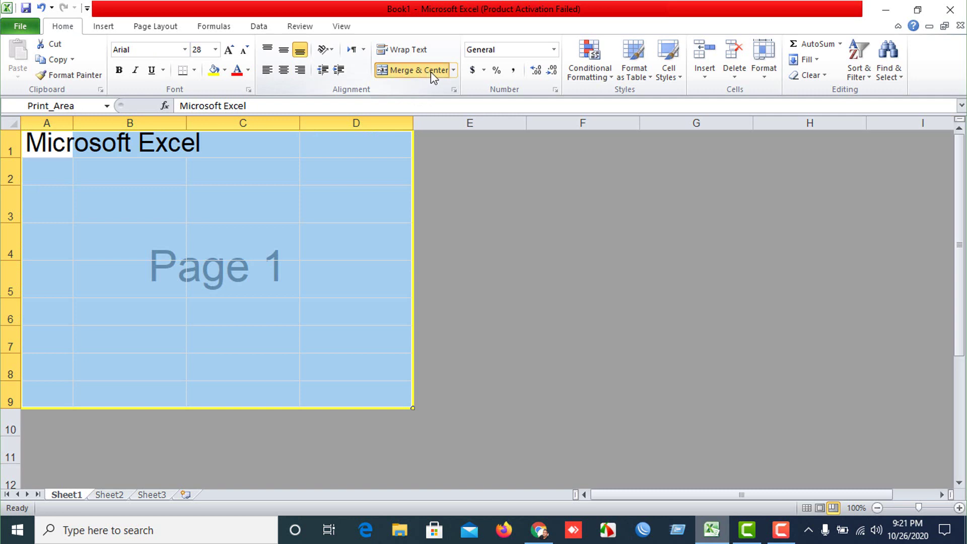
click(430, 72)
click(284, 50)
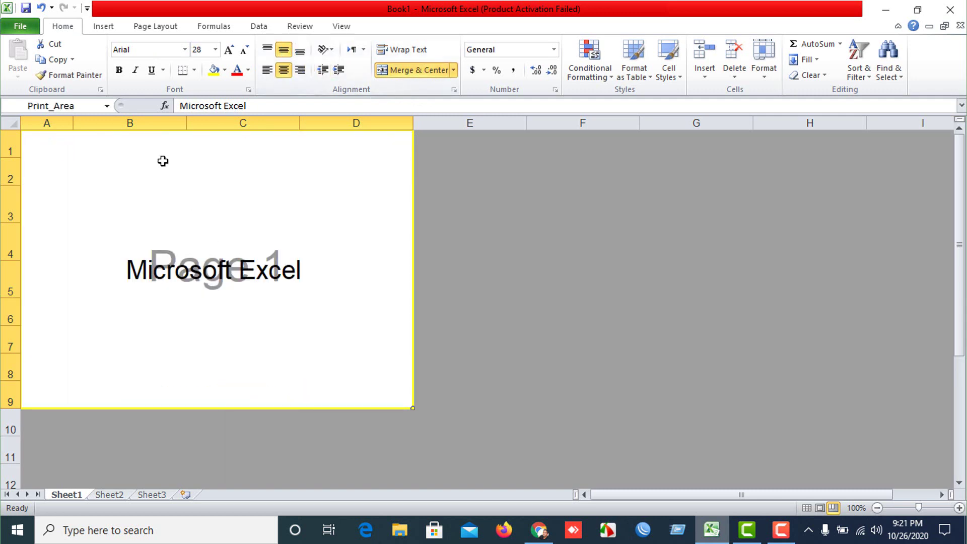
click(21, 28)
click(154, 28)
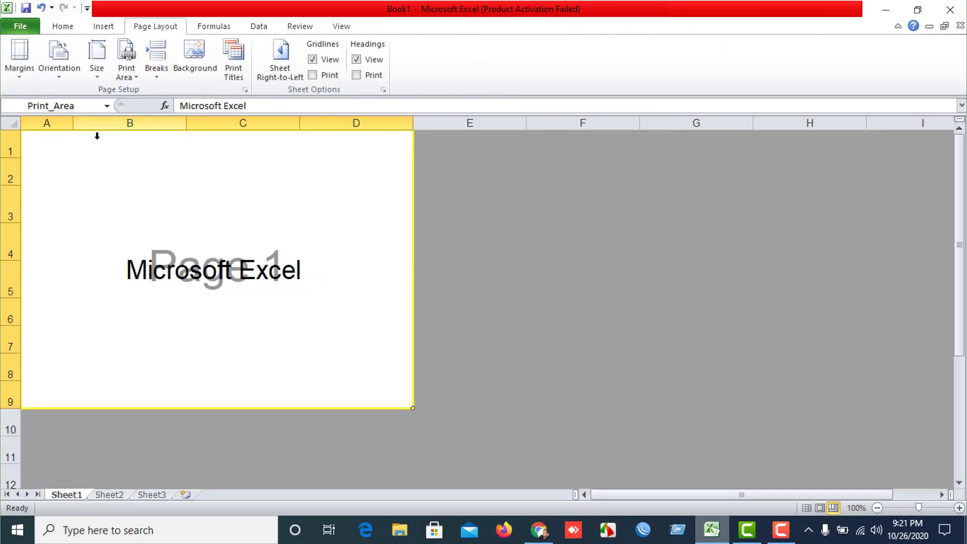
Preview the page with horizontal centring turned off, then with vertical centring back on
click(19, 63)
click(63, 295)
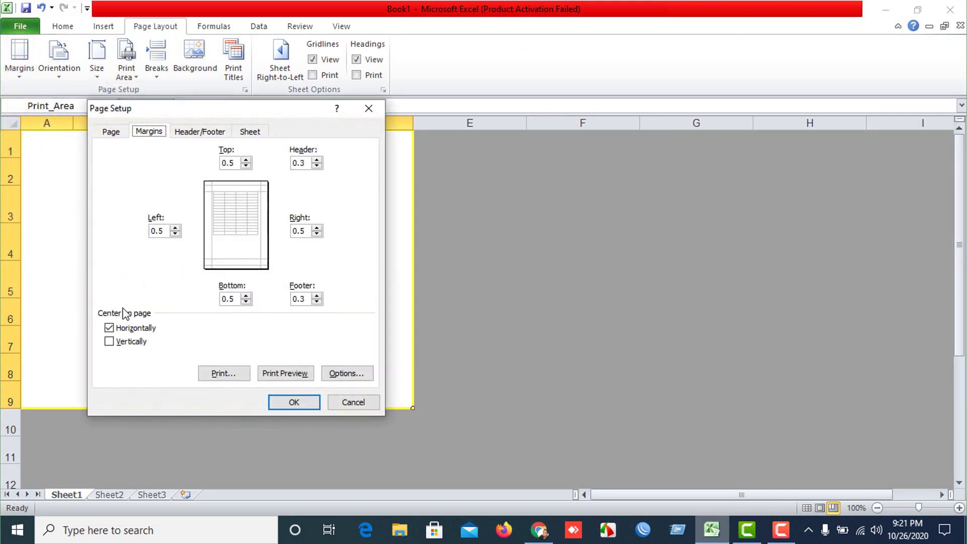
click(120, 329)
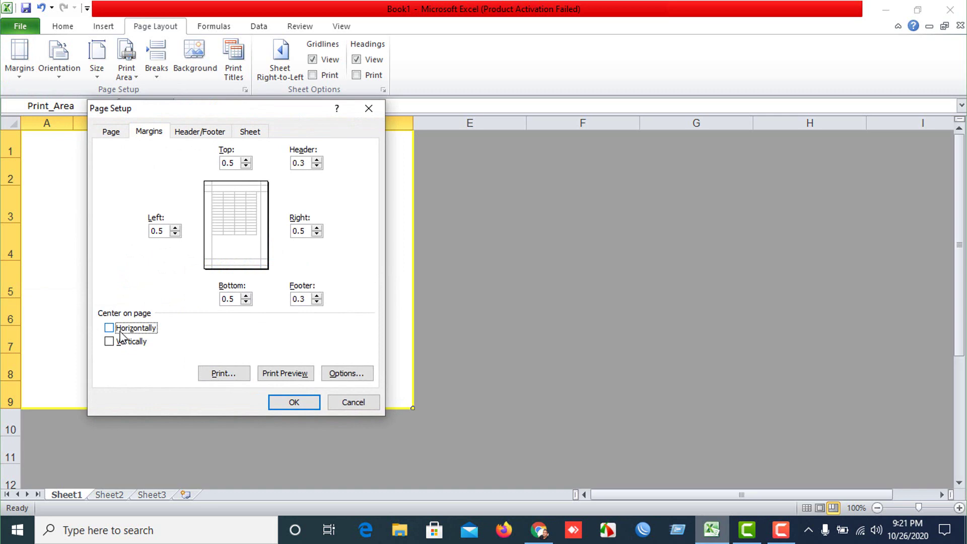
click(276, 373)
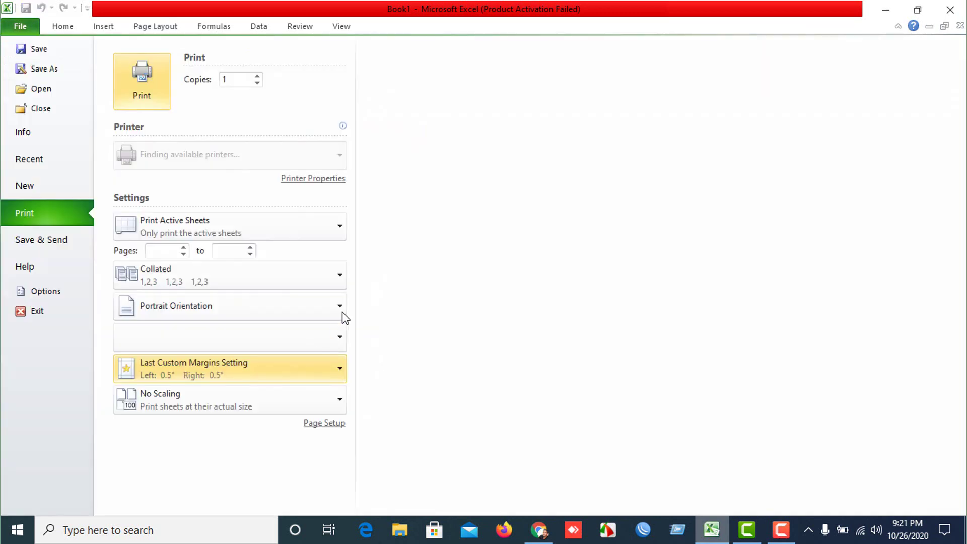
key(Escape)
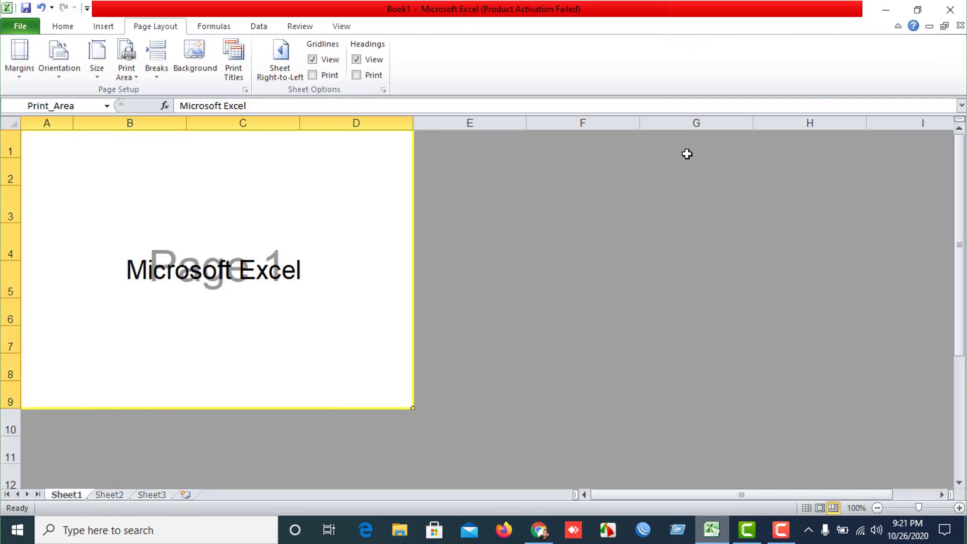
click(26, 74)
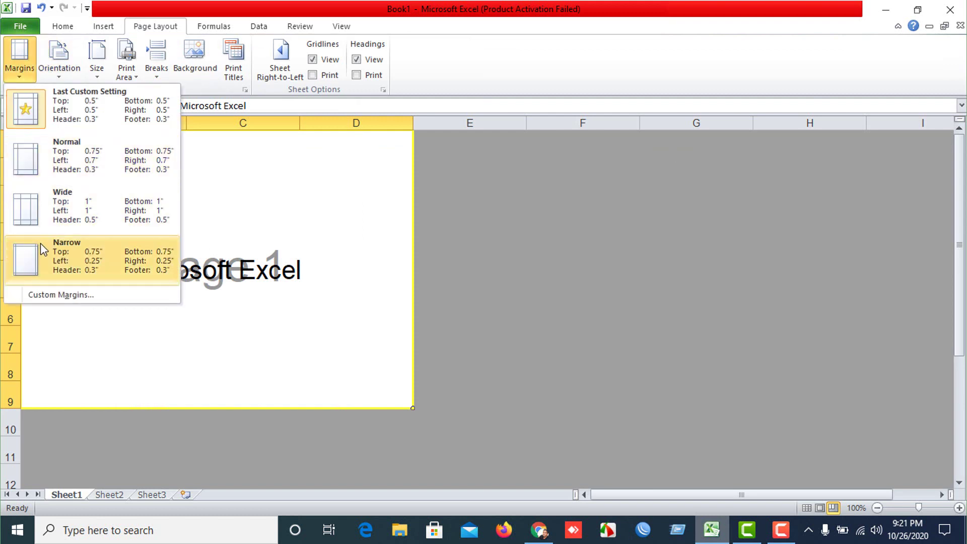
click(79, 298)
click(132, 347)
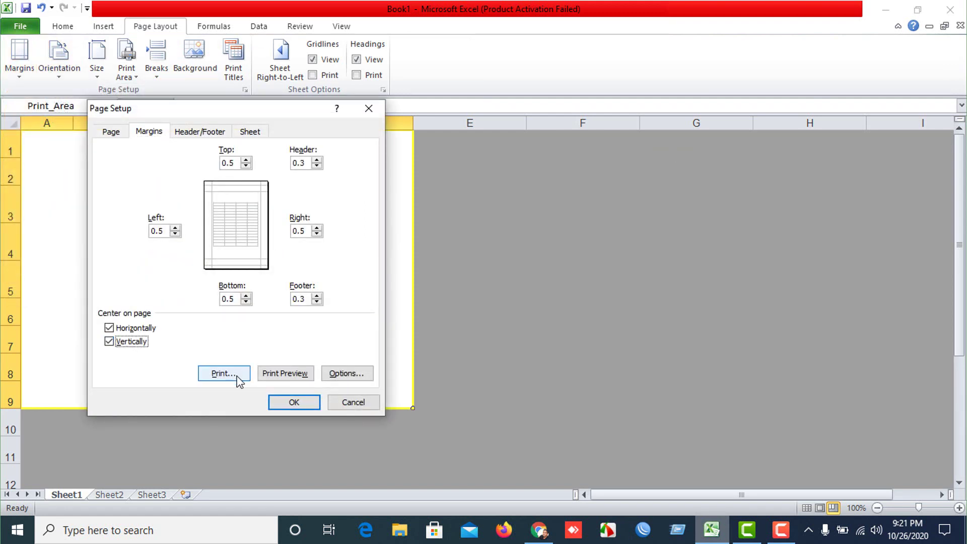
click(295, 374)
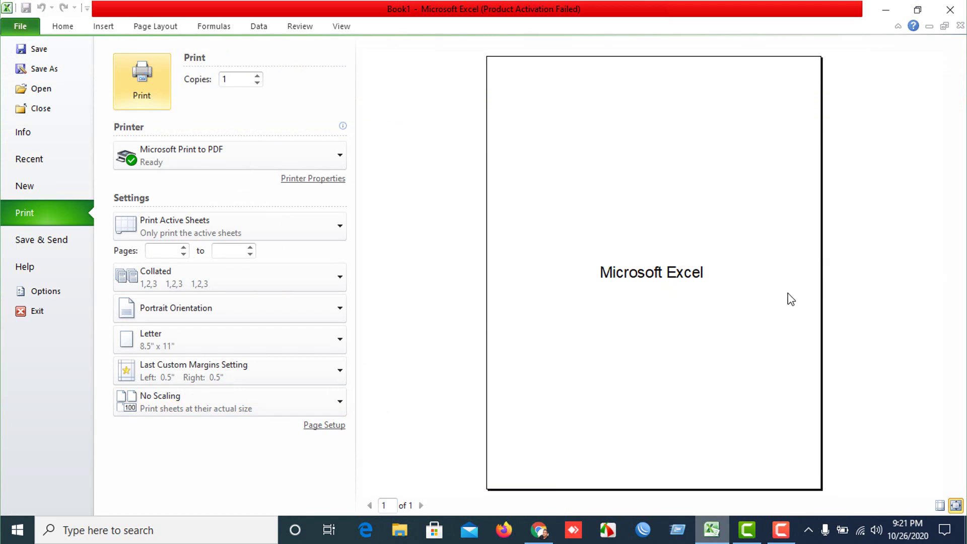
key(Escape)
Clear both centring options, confirm, and review the uncentred page in print preview
click(23, 75)
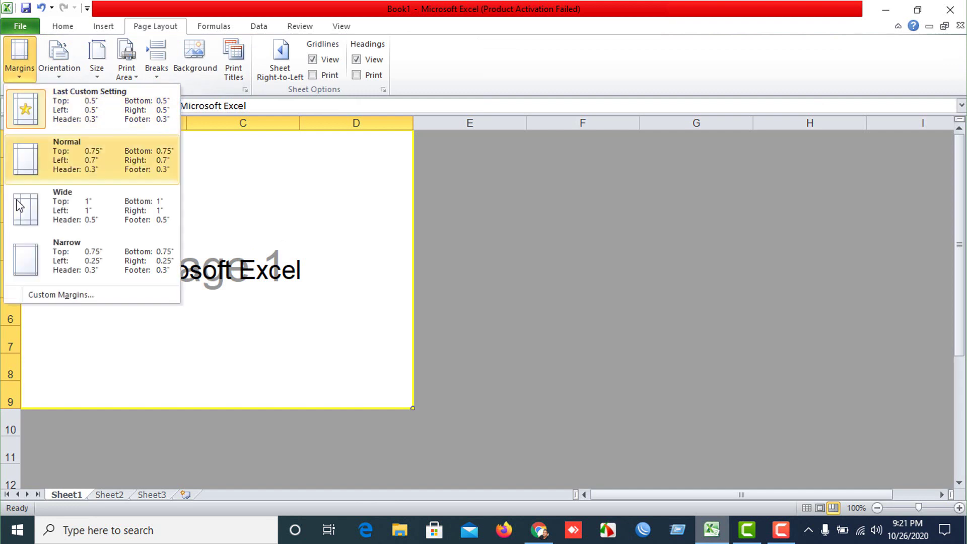
click(61, 295)
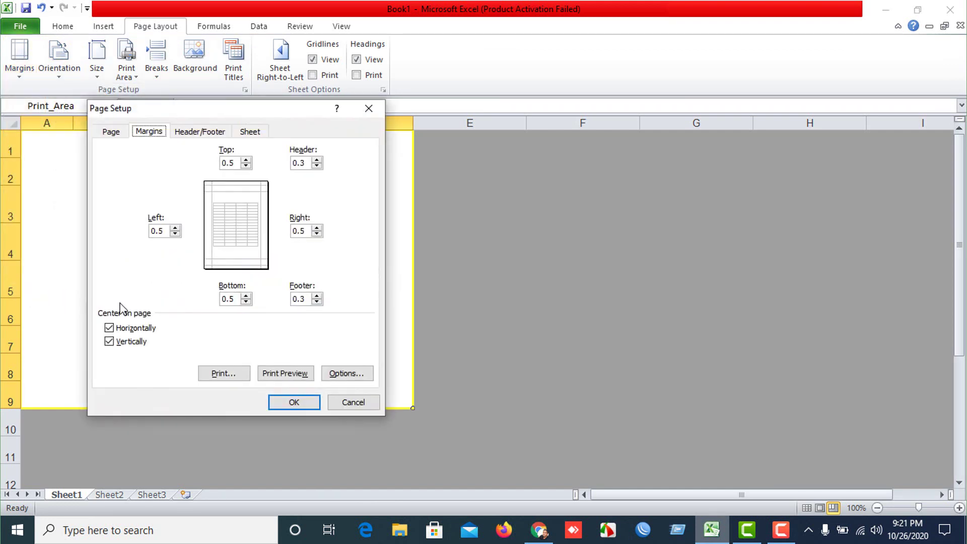
click(114, 343)
click(112, 328)
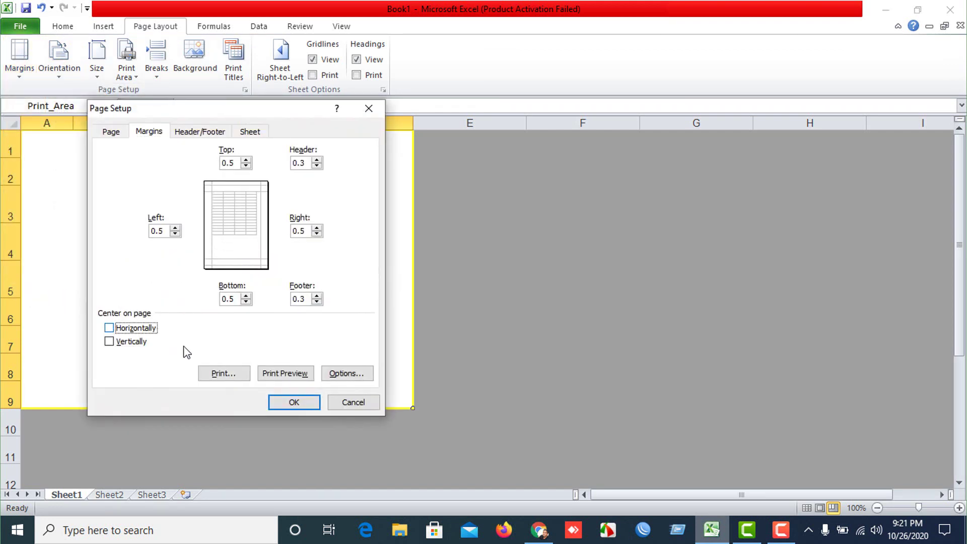
click(294, 402)
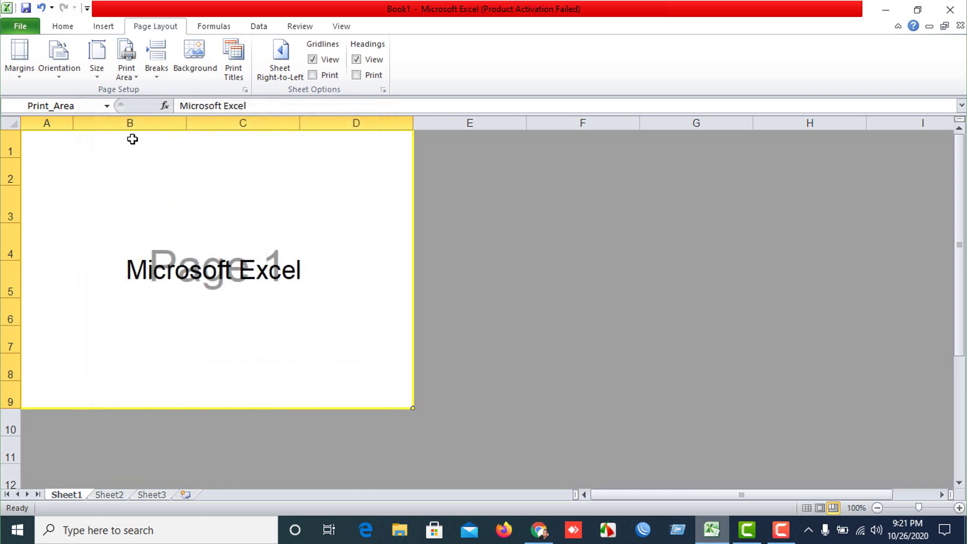
click(19, 60)
click(61, 294)
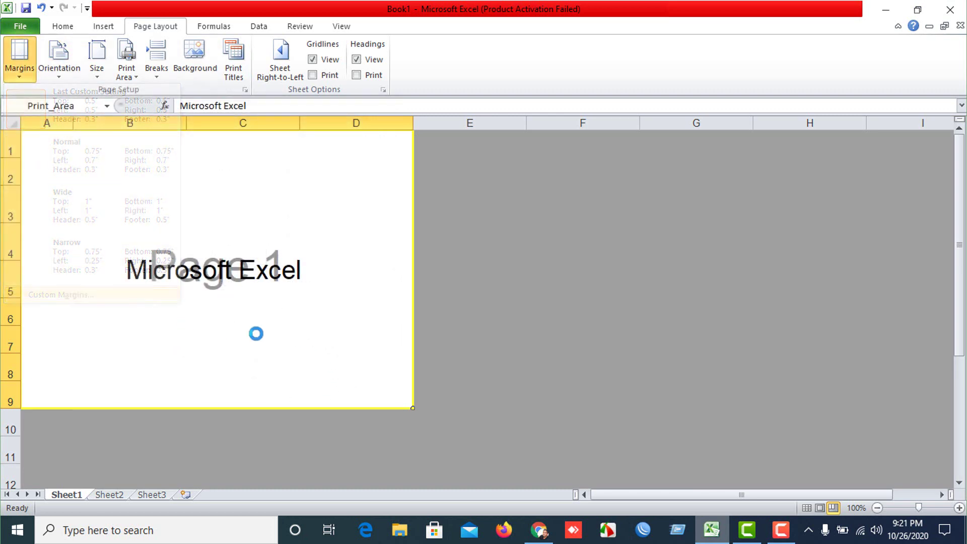
click(294, 372)
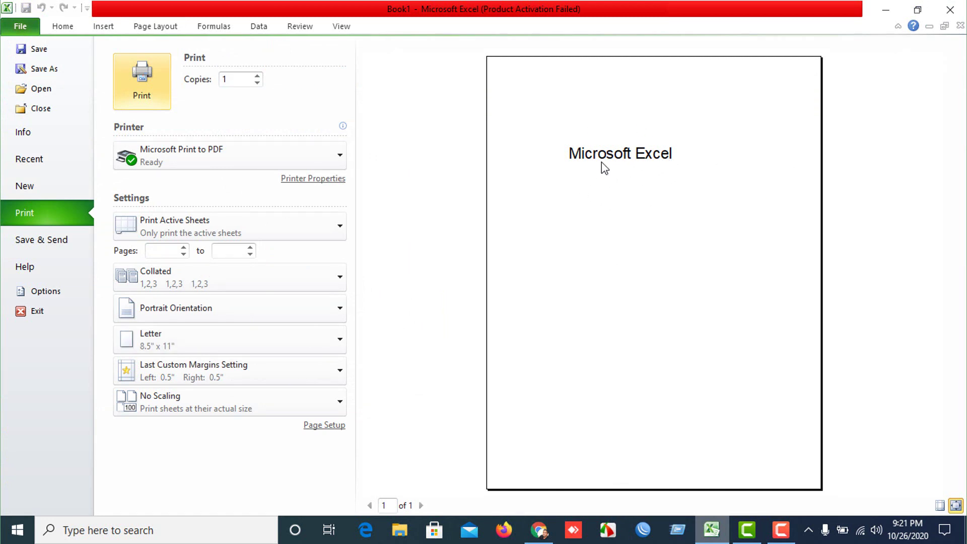
click(327, 425)
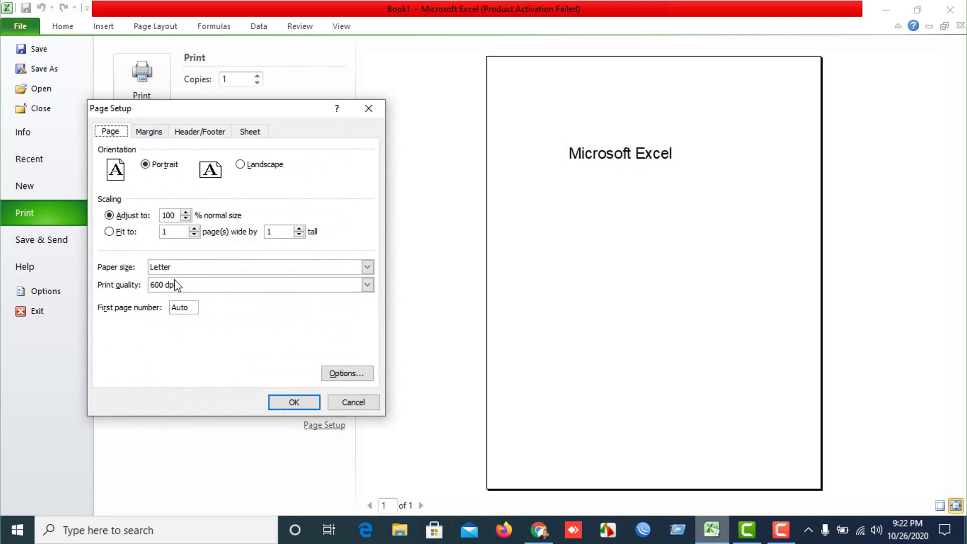
click(369, 109)
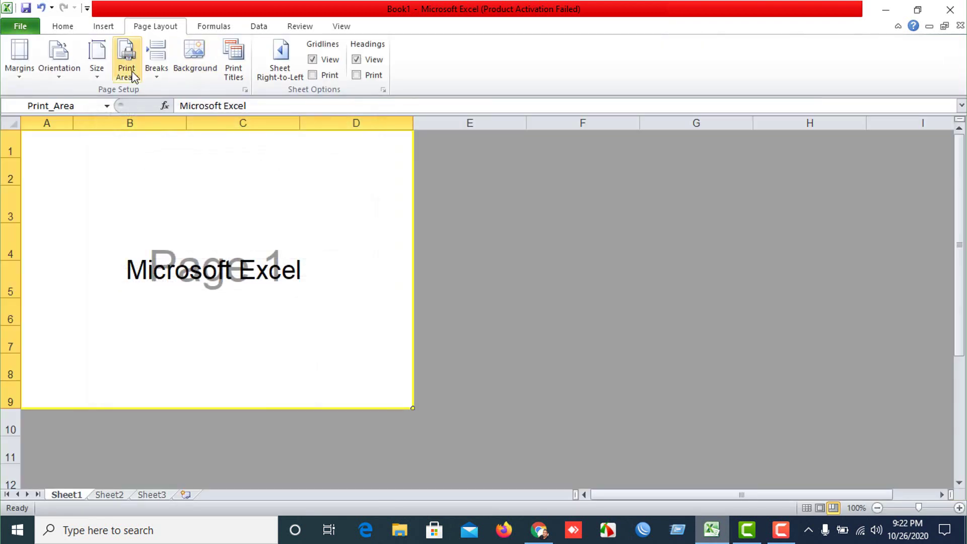
Tick both Vertically and Horizontally under Center on page and preview the centred page
click(40, 74)
click(19, 79)
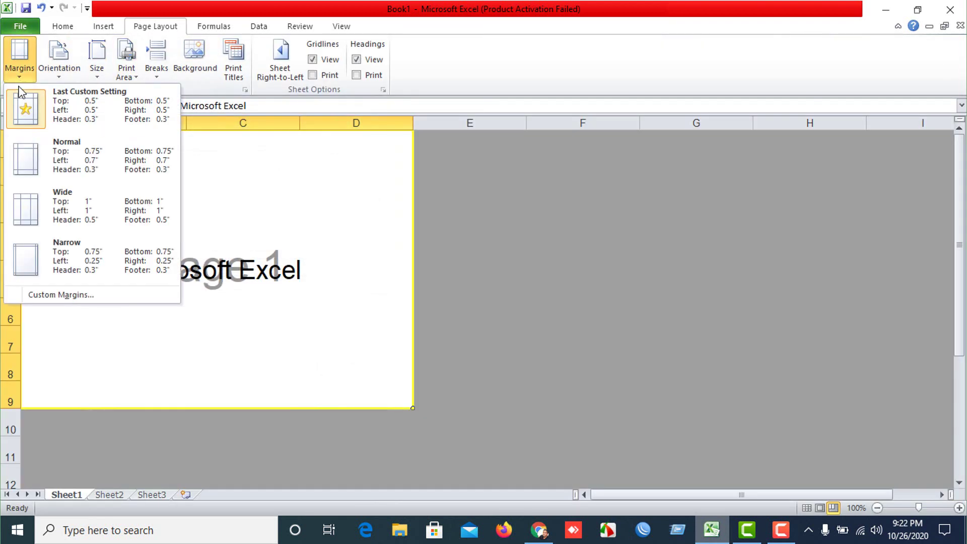
click(53, 296)
click(110, 342)
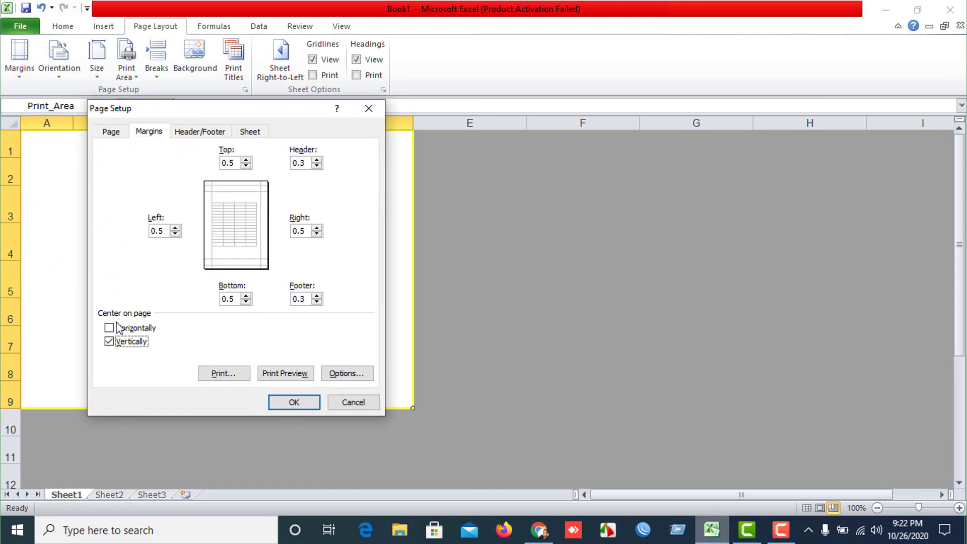
click(109, 328)
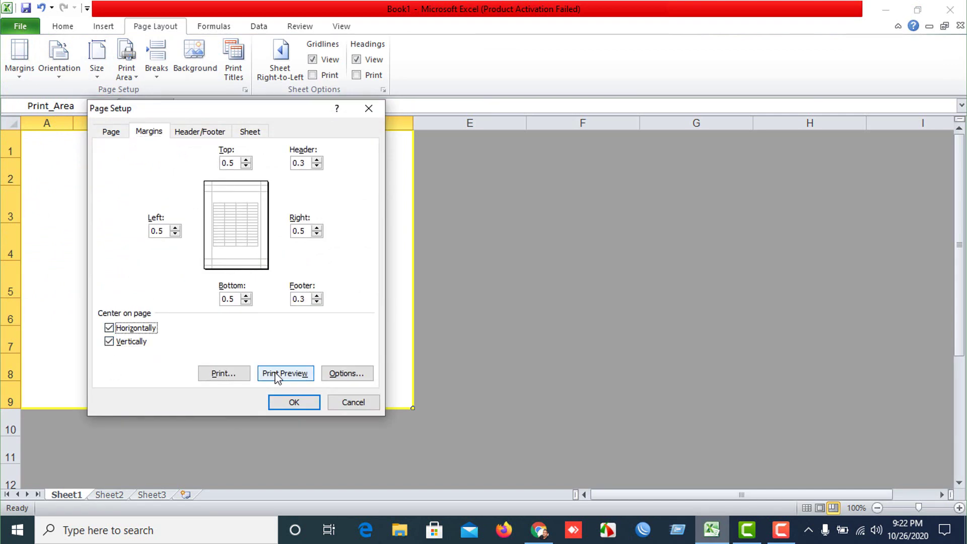
click(282, 373)
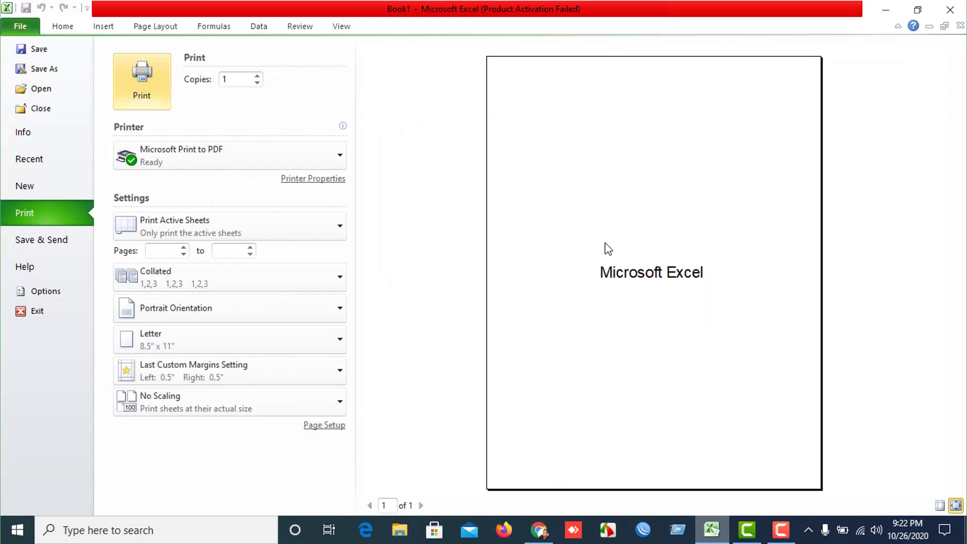
key(Escape)
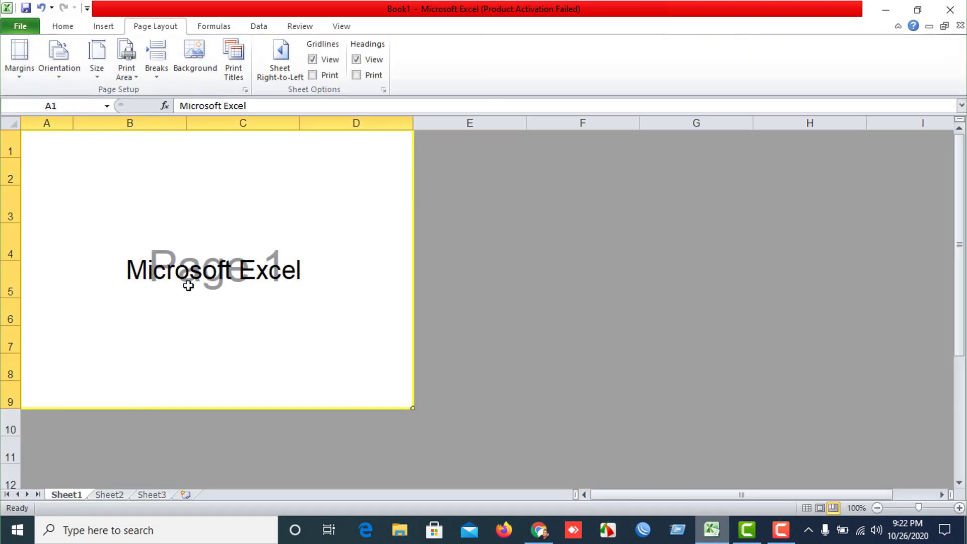
click(20, 75)
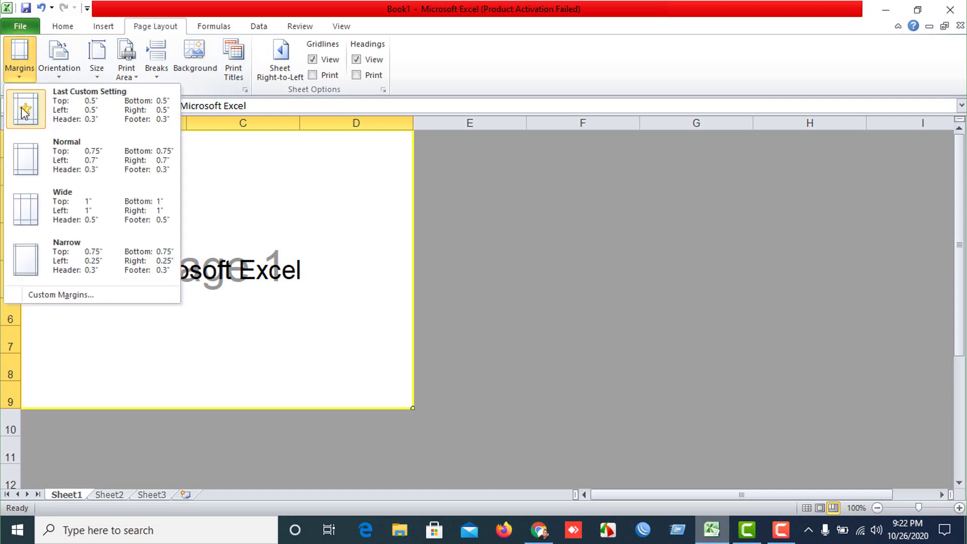
click(67, 300)
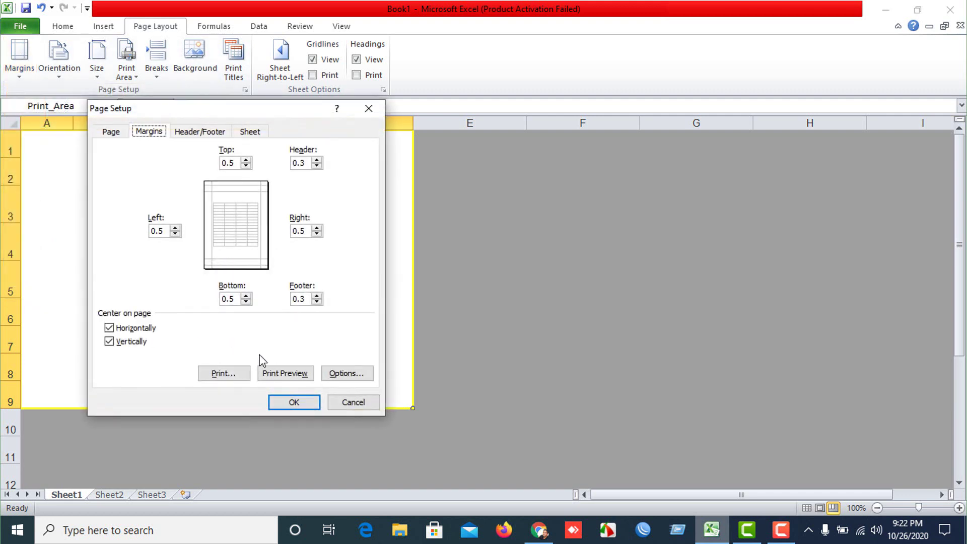
click(232, 377)
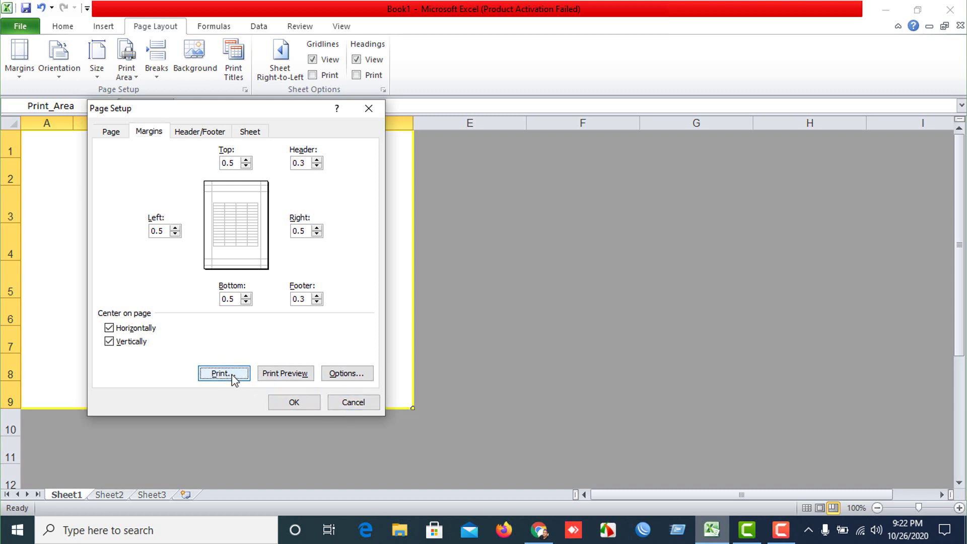
Try the orientation options, keep Portrait, and check the print preview
key(Escape)
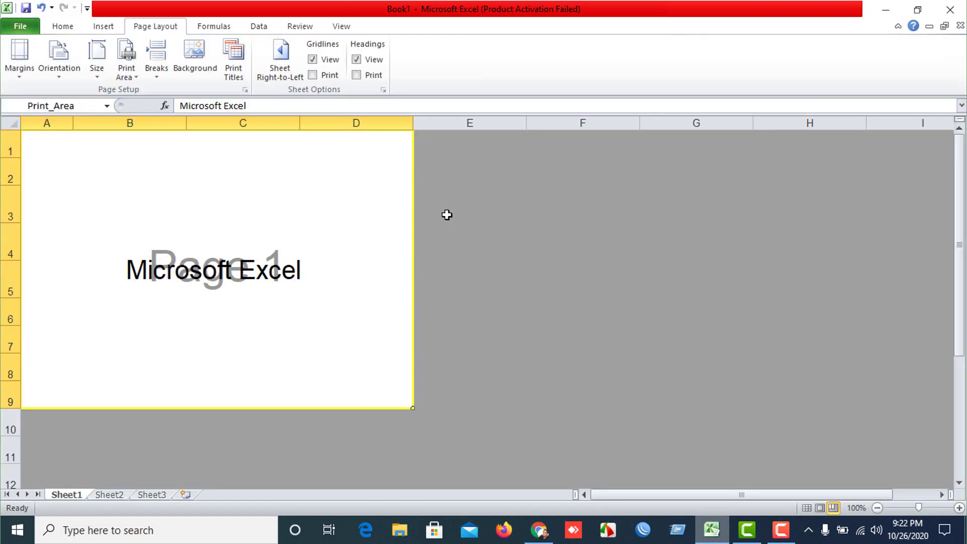
click(52, 79)
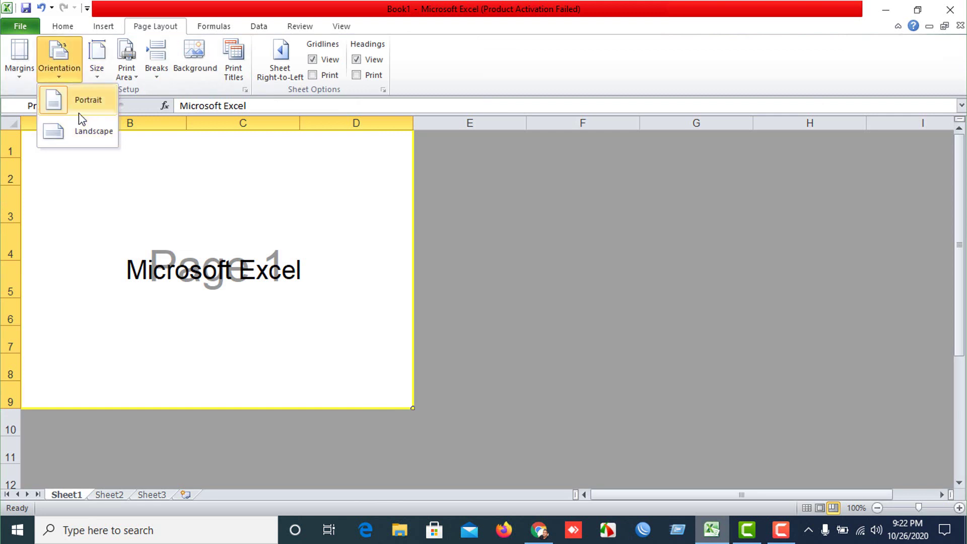
click(67, 133)
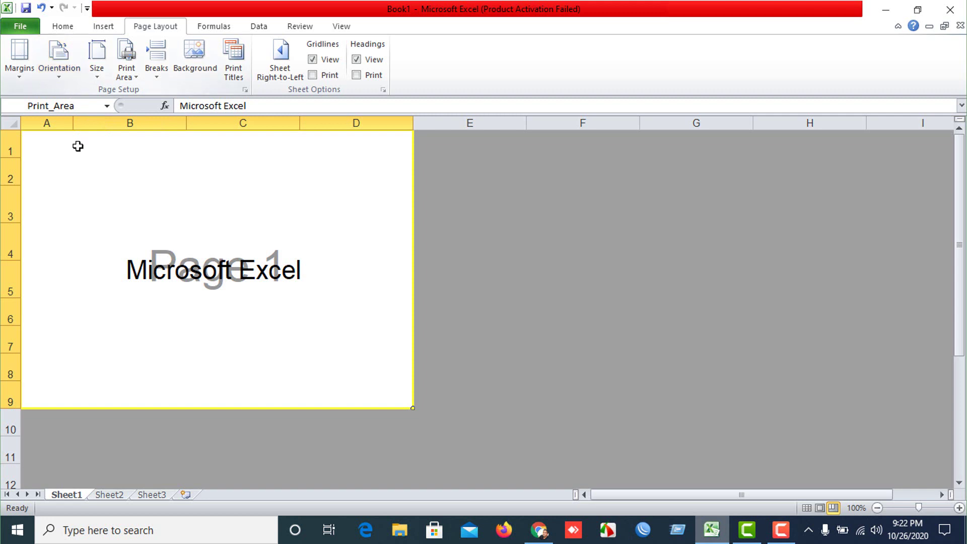
click(59, 68)
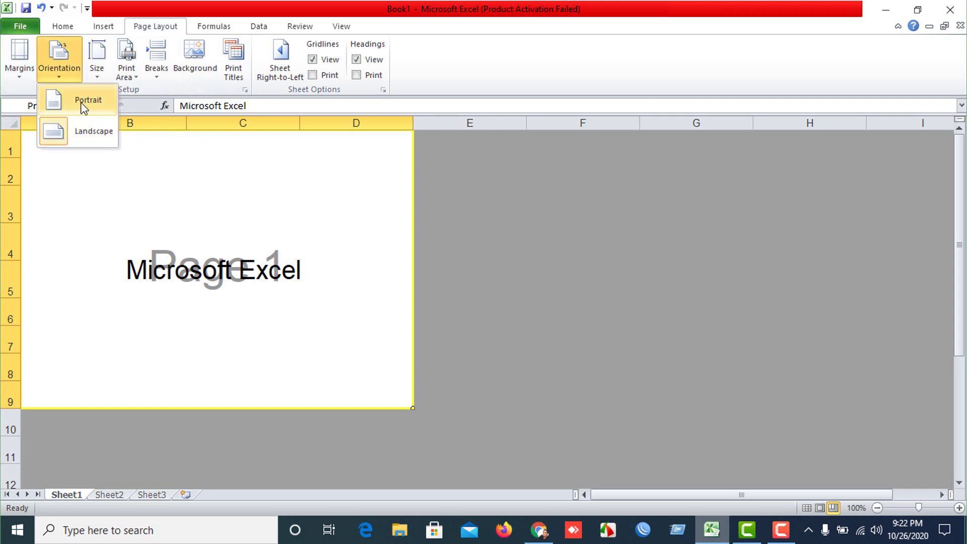
click(75, 131)
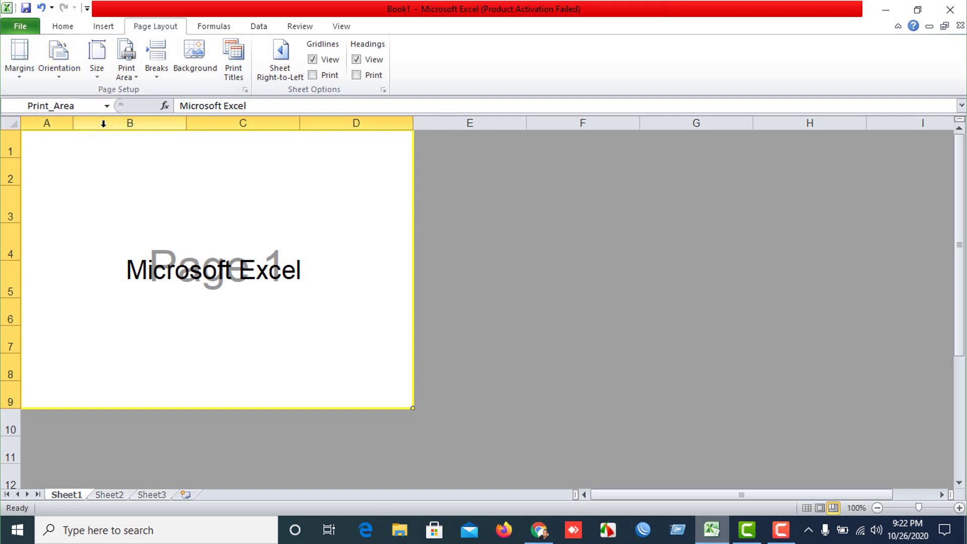
click(78, 80)
click(77, 104)
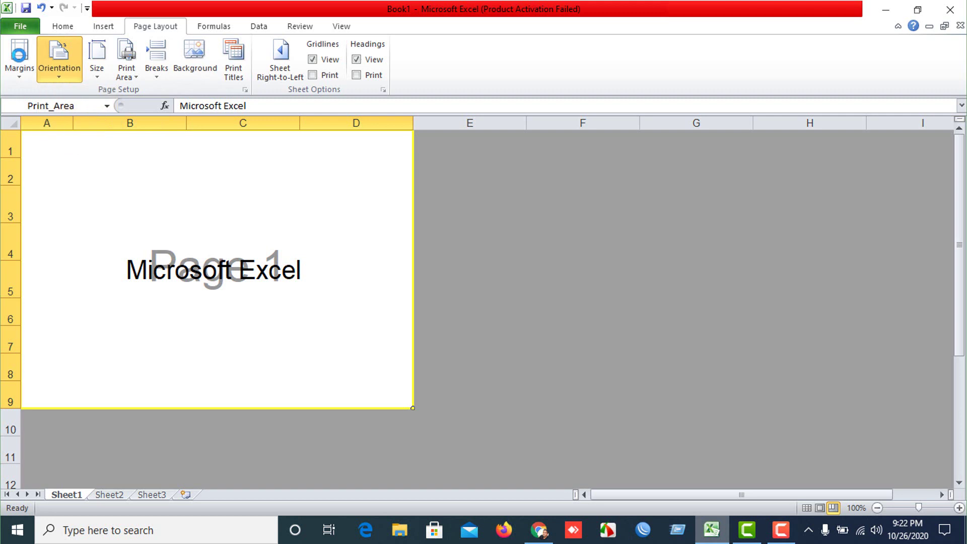
click(20, 28)
click(23, 215)
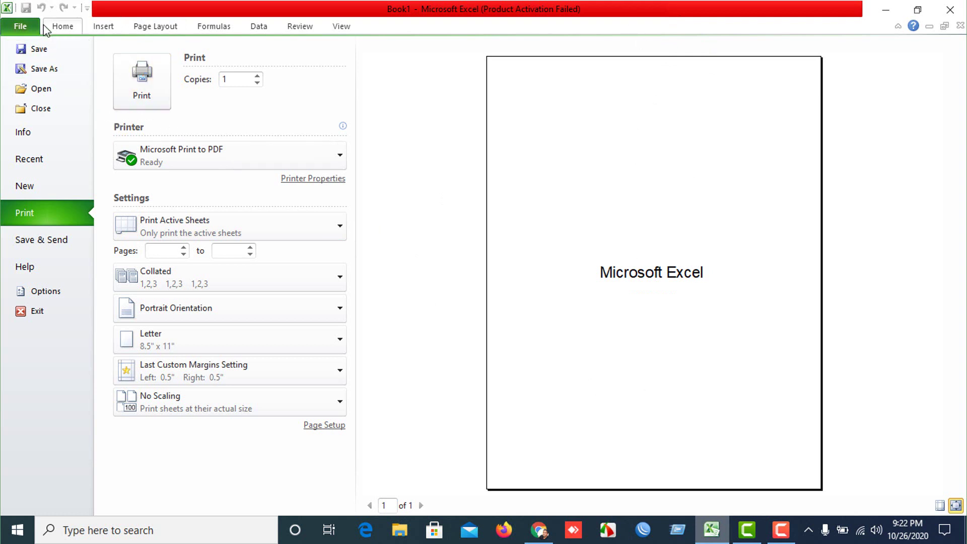
key(Escape)
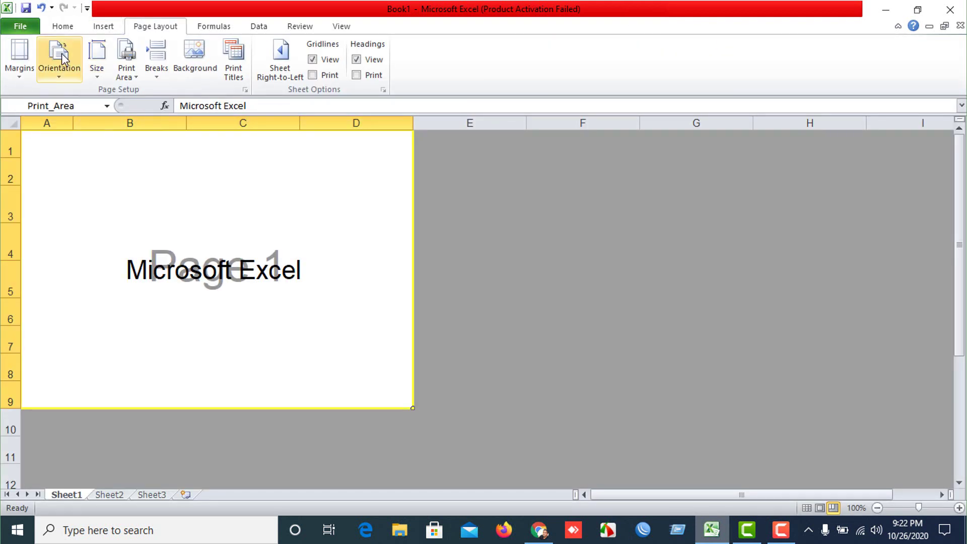
Switch the page to Landscape and preview it in File > Print
click(53, 73)
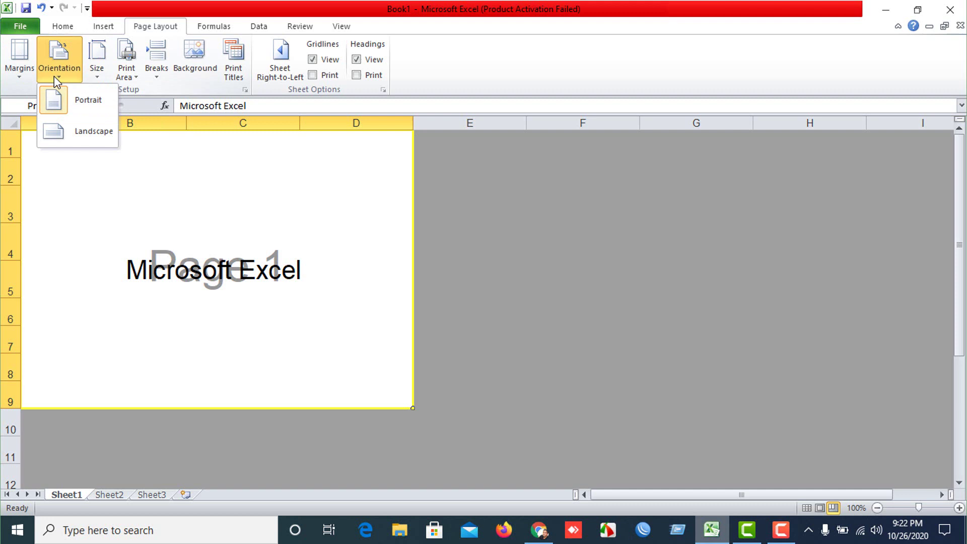
click(72, 130)
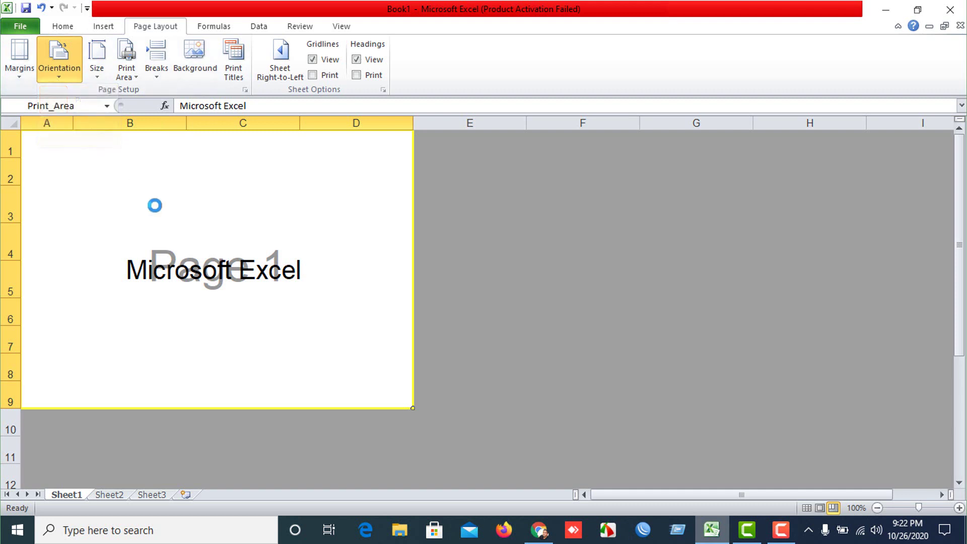
click(6, 26)
click(27, 213)
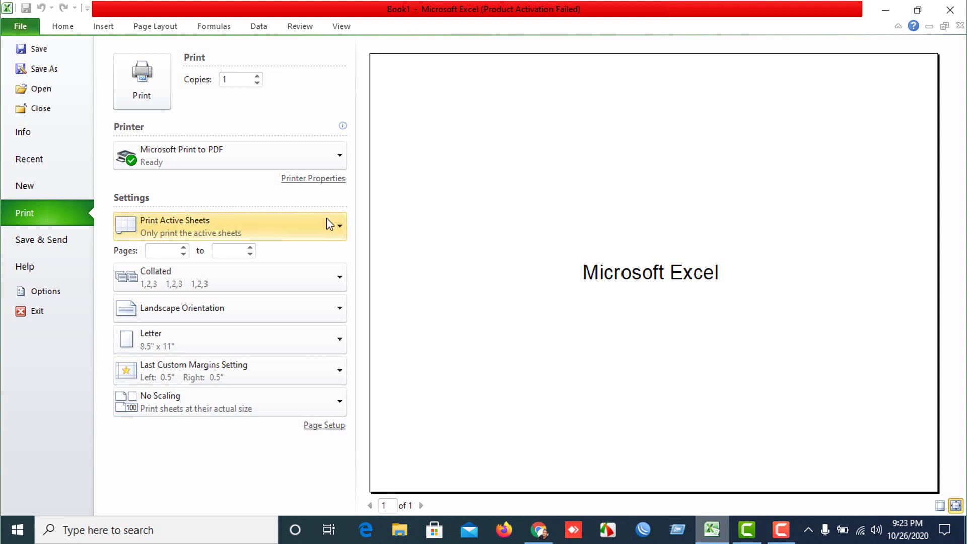
Choose Legal (8.5" x 14") paper and check it in print preview and Page Setup
key(Escape)
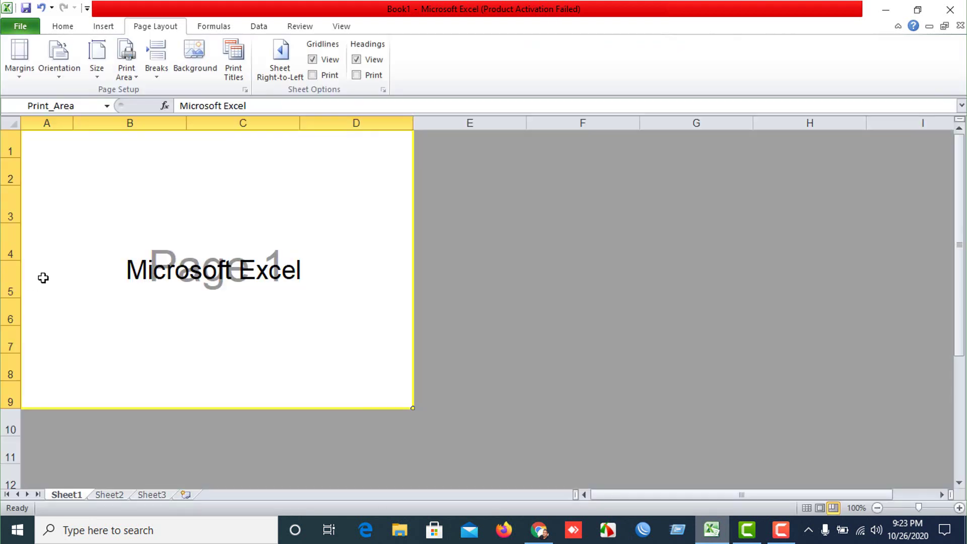
click(98, 76)
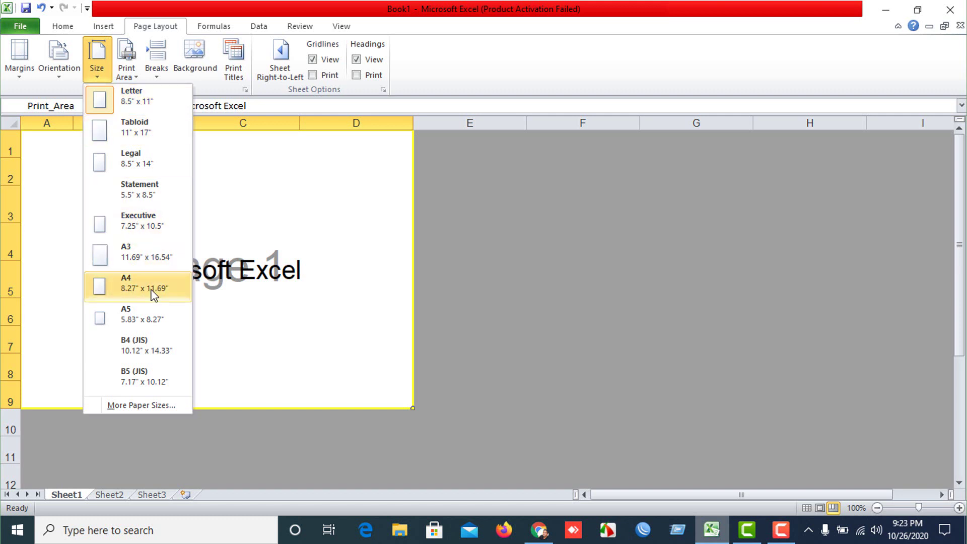
click(145, 169)
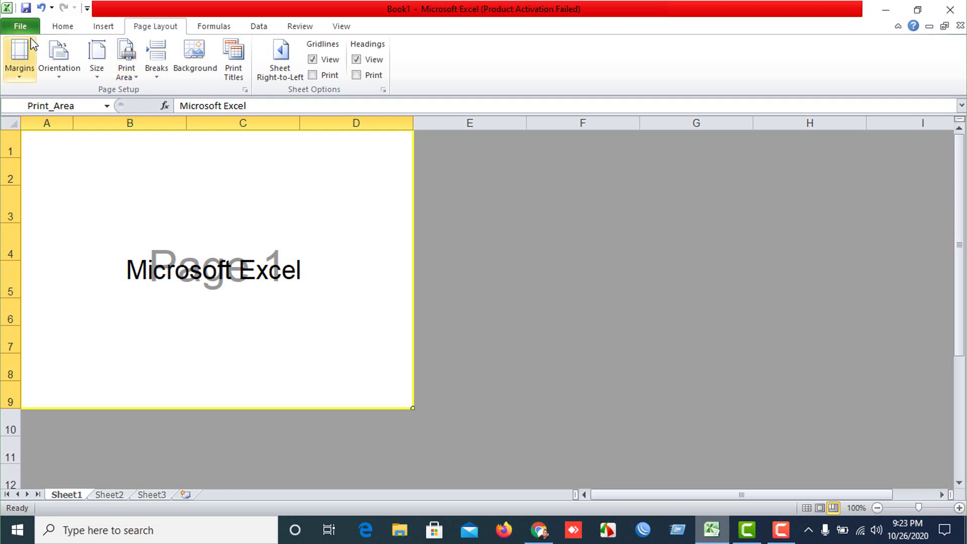
click(20, 25)
click(25, 212)
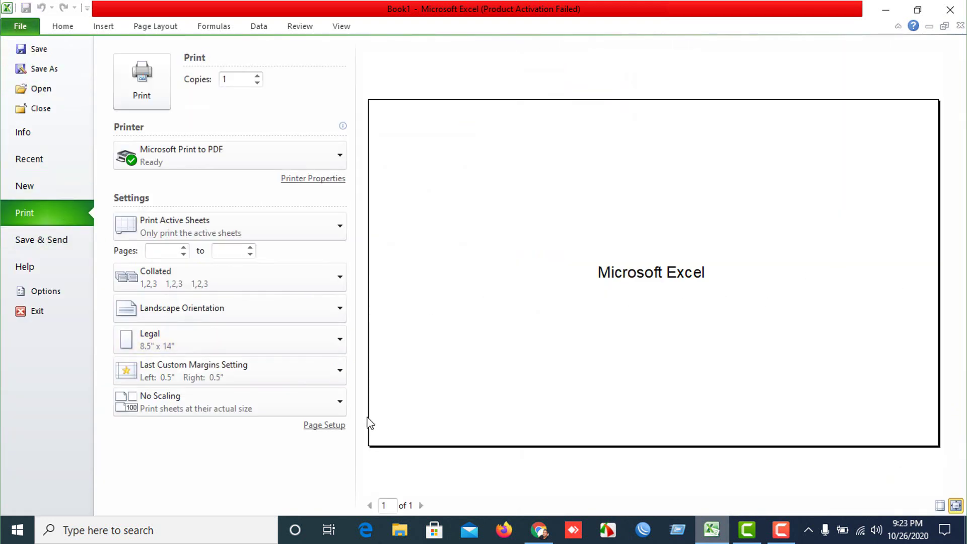
click(324, 425)
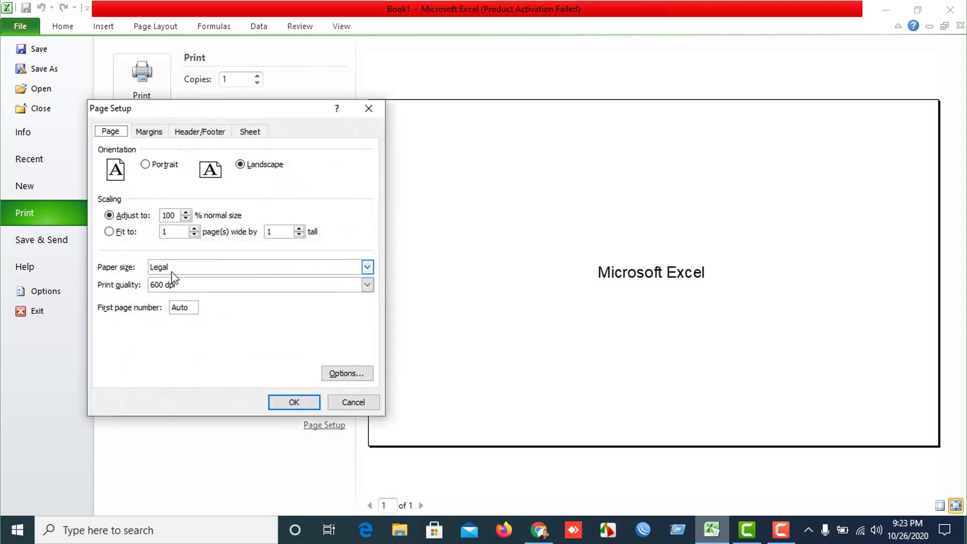
key(Return)
click(63, 25)
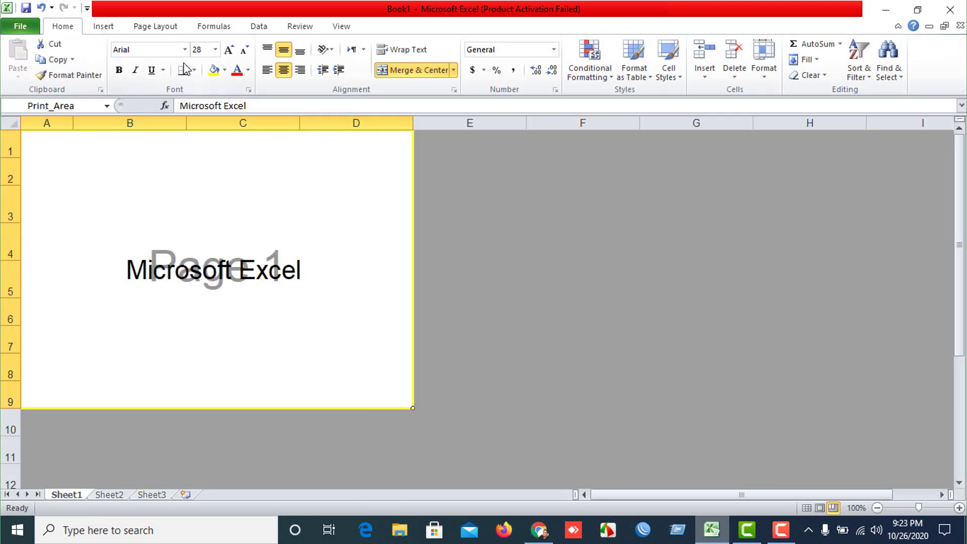
click(149, 31)
Try A4 paper size and check it in print preview
click(98, 74)
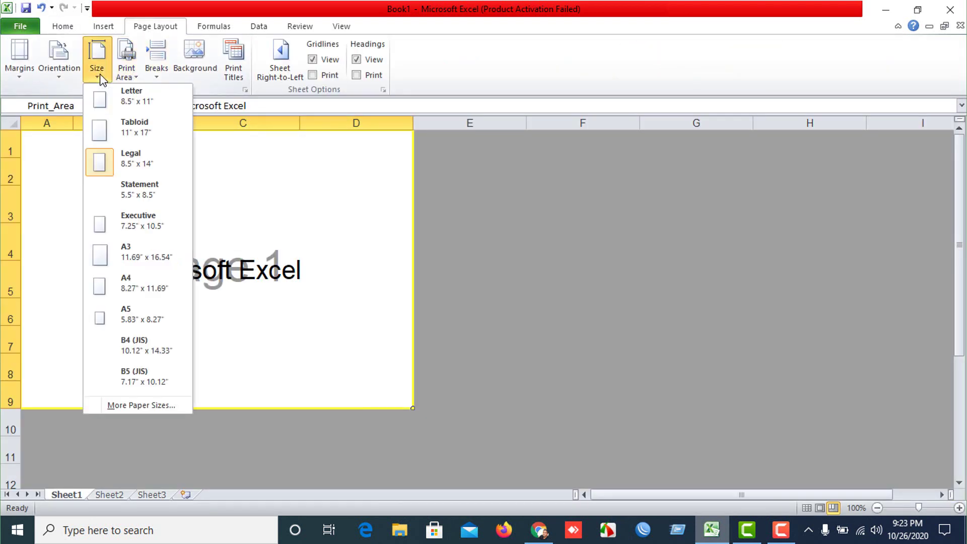
click(141, 295)
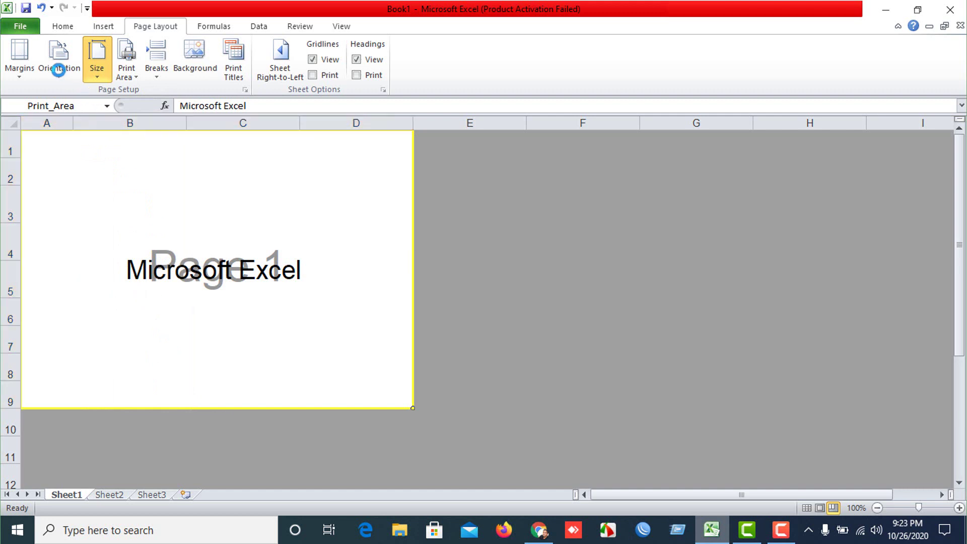
click(20, 26)
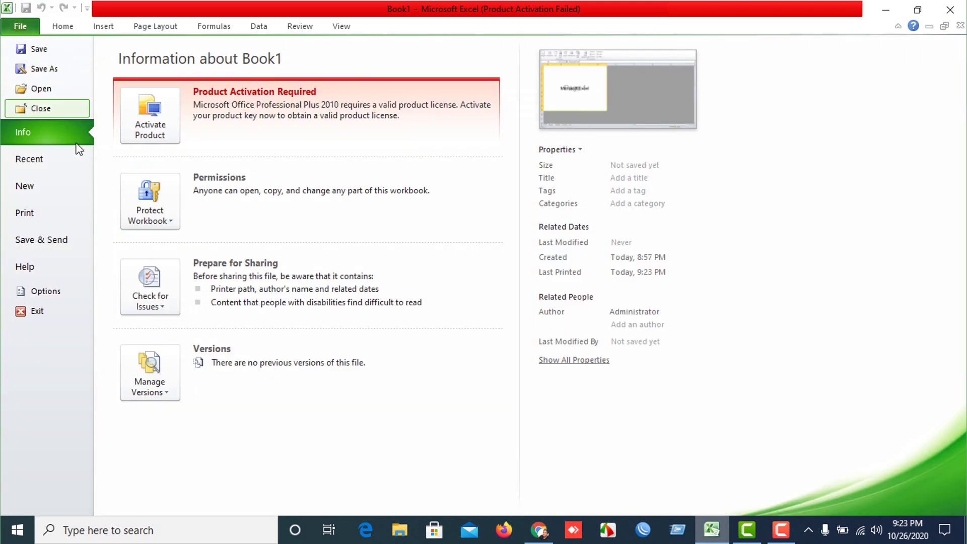
click(32, 216)
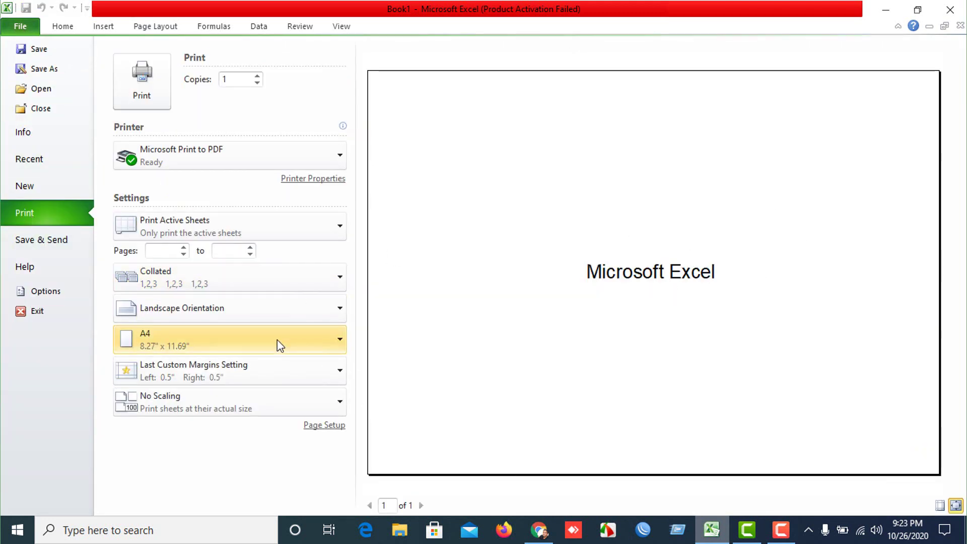
click(63, 28)
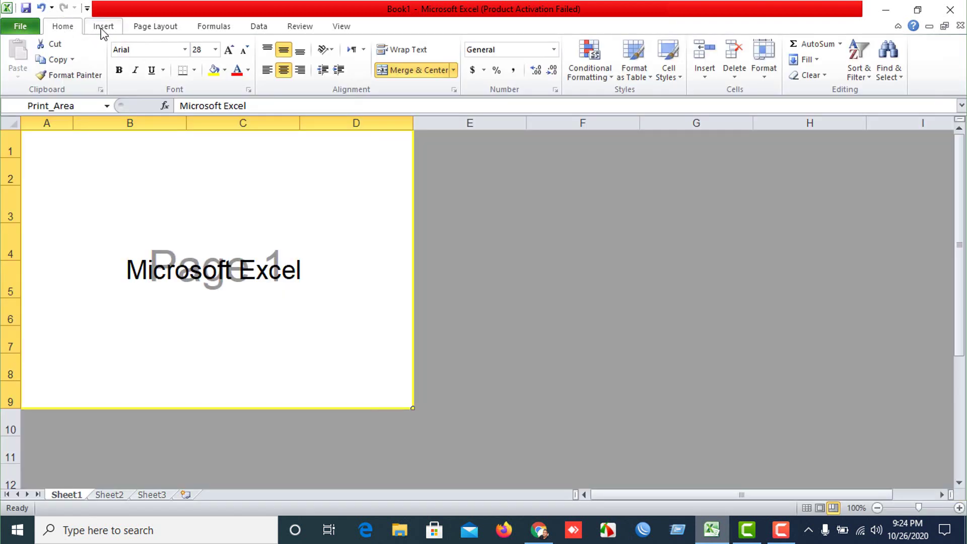
click(20, 26)
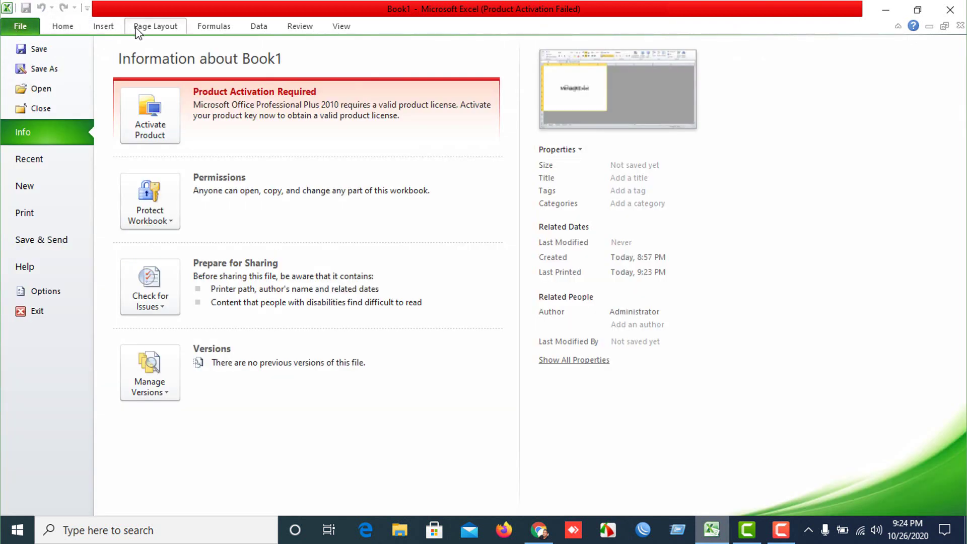
In Page Setup via More Paper Sizes, toggle between Portrait and Landscape, ending on Portrait
click(155, 26)
click(97, 59)
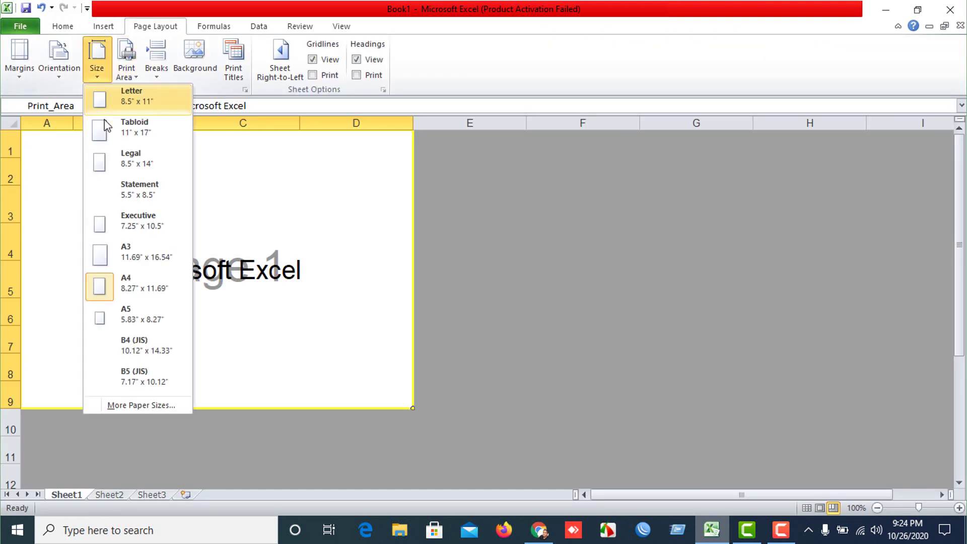
click(139, 408)
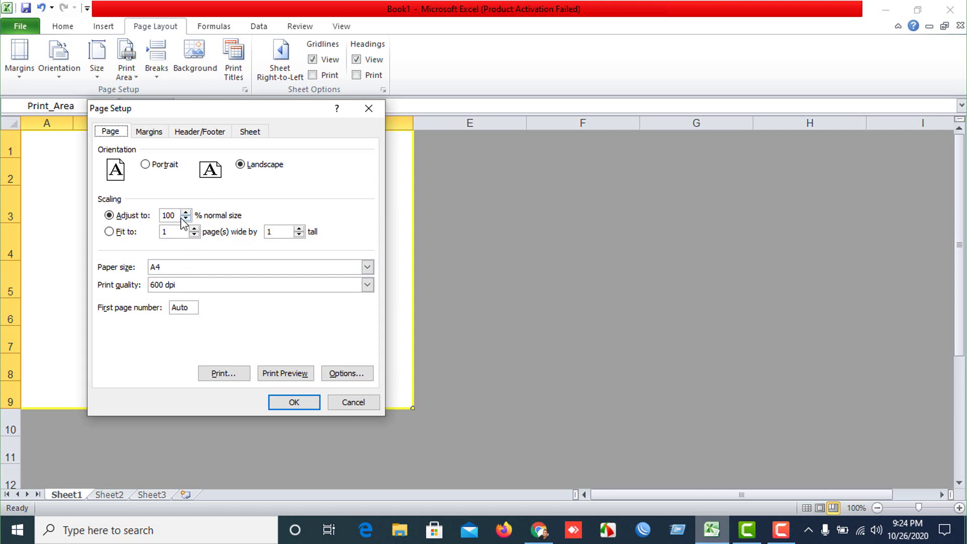
click(163, 166)
click(215, 173)
click(158, 169)
Try Statement then Legal paper sizes in Page Setup, then cancel without applying
click(188, 270)
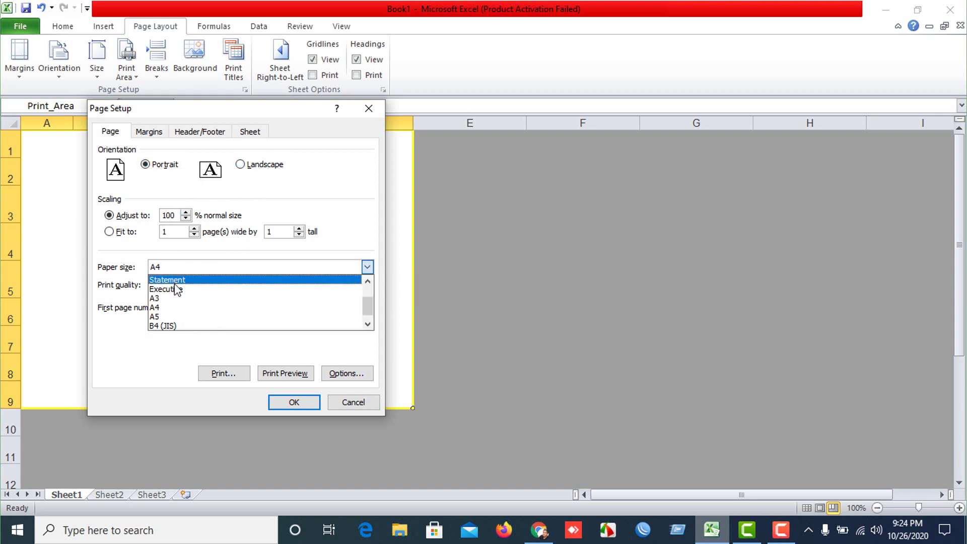
scroll(171, 304, up, 1)
scroll(168, 311, up, 1)
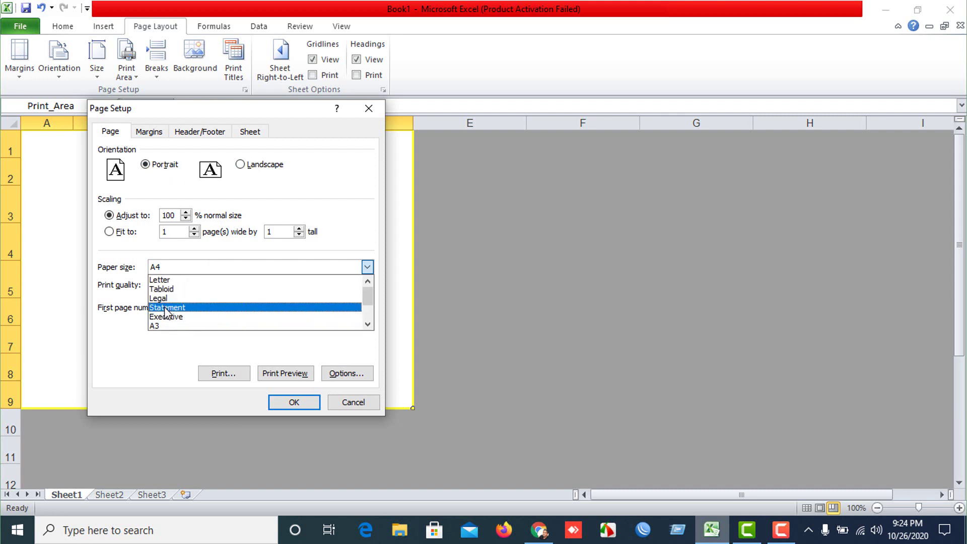
click(168, 308)
click(173, 267)
click(168, 299)
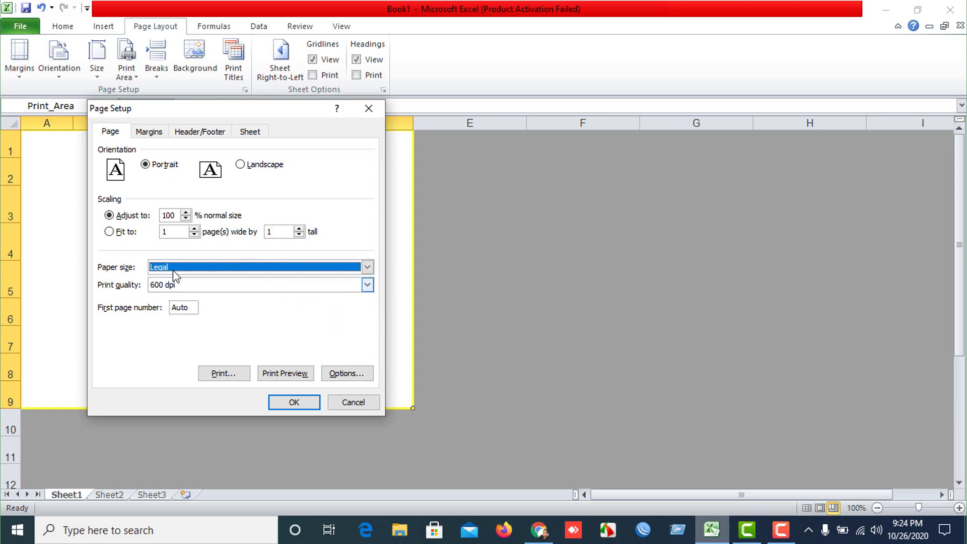
click(174, 268)
scroll(190, 320, down, 1)
click(164, 355)
click(352, 399)
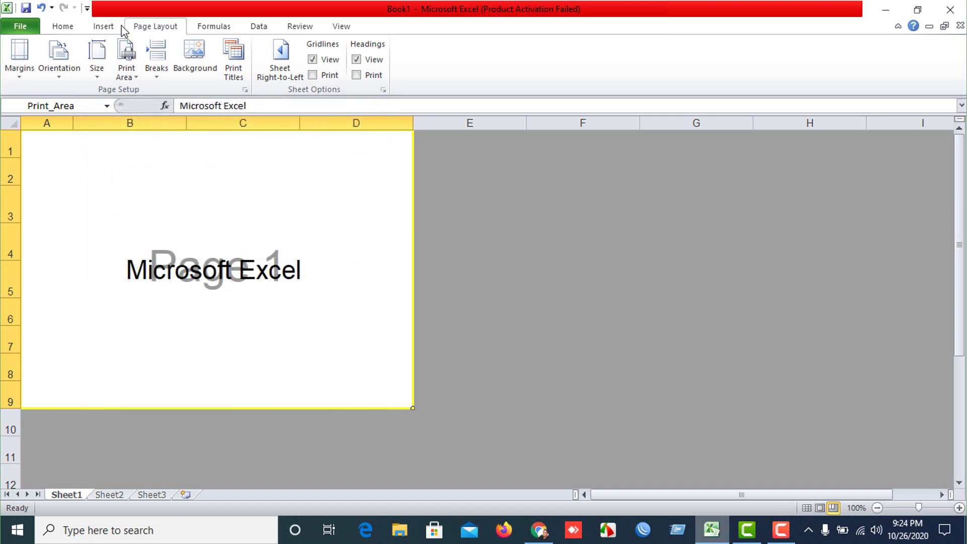
Unmerge the large cell so 'Microsoft Excel' returns to A1
click(125, 79)
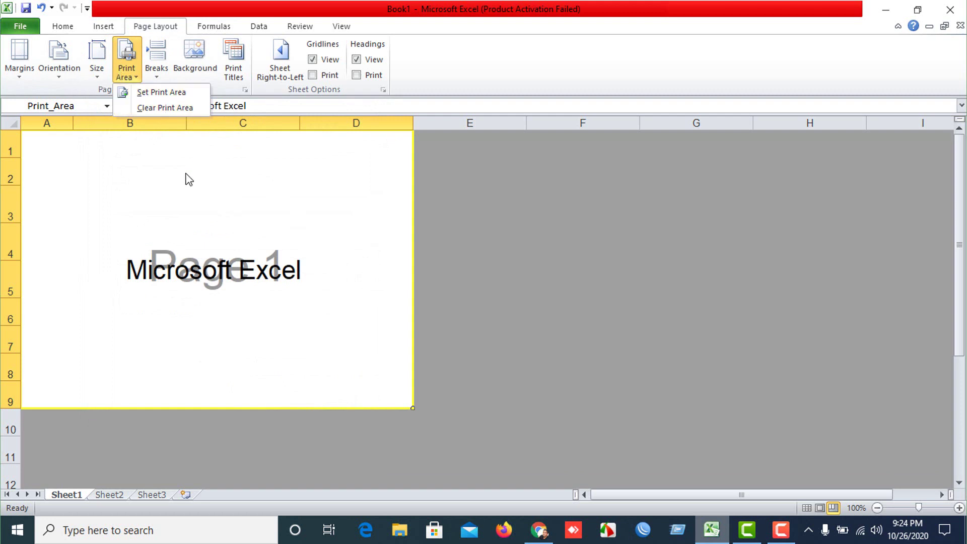
click(184, 176)
click(234, 301)
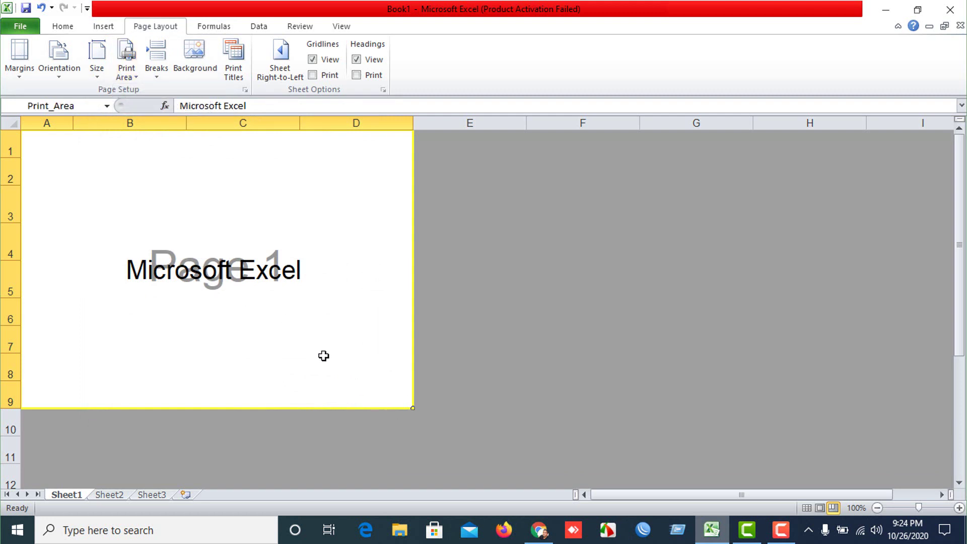
click(115, 26)
click(80, 30)
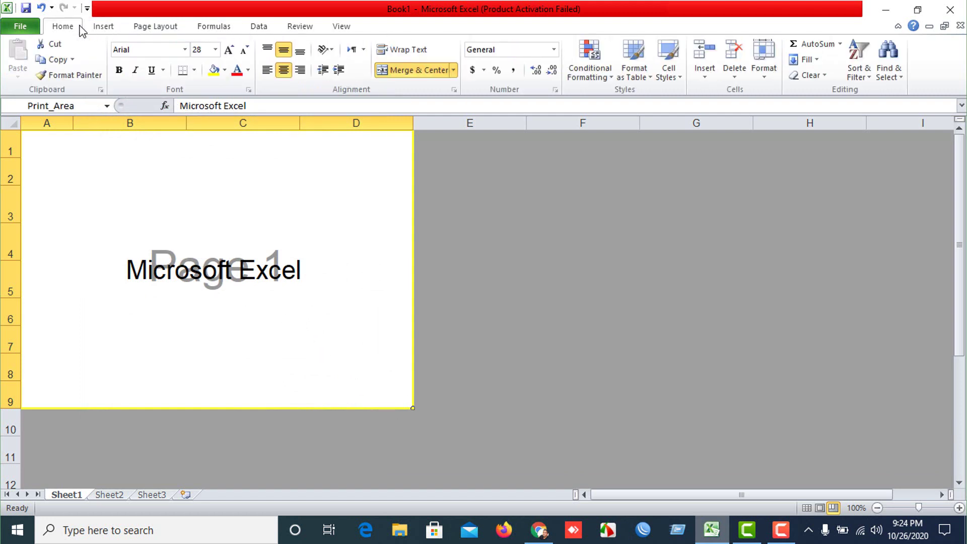
click(398, 70)
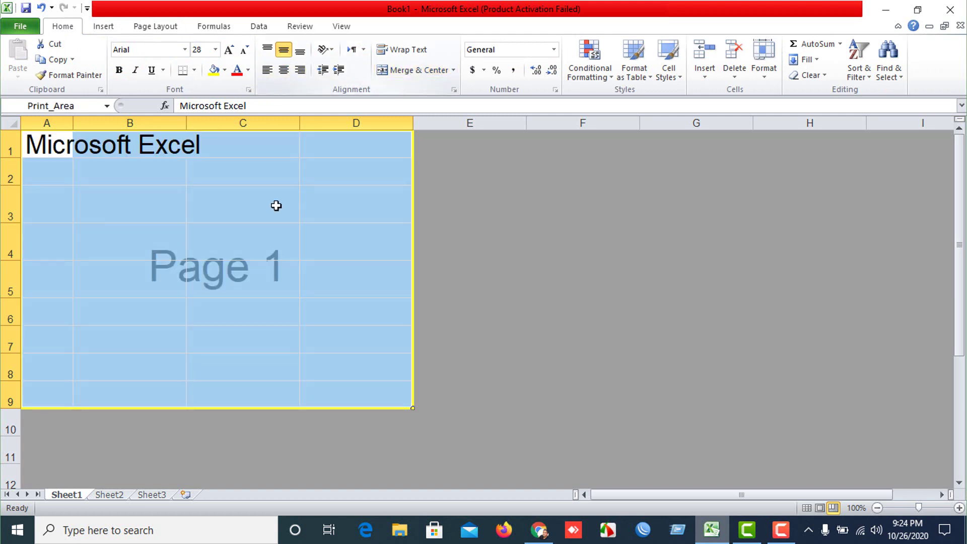
Enter sfsf in B4, sd in C5, sdf in D4 and sdfsf in C7
click(171, 243)
text(sfsf)
click(272, 276)
text(sd)
click(321, 251)
text(sdf)
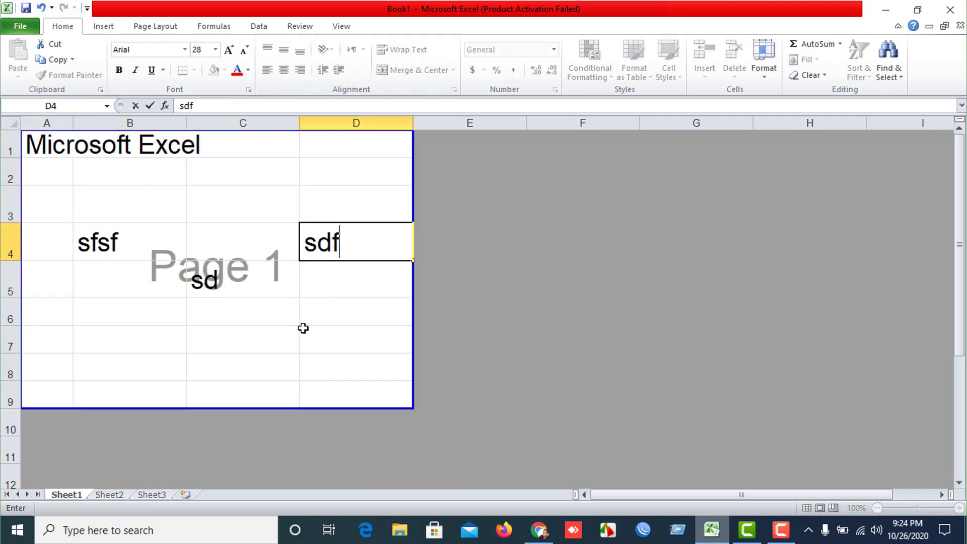
click(241, 340)
text(sdfsf)
click(308, 338)
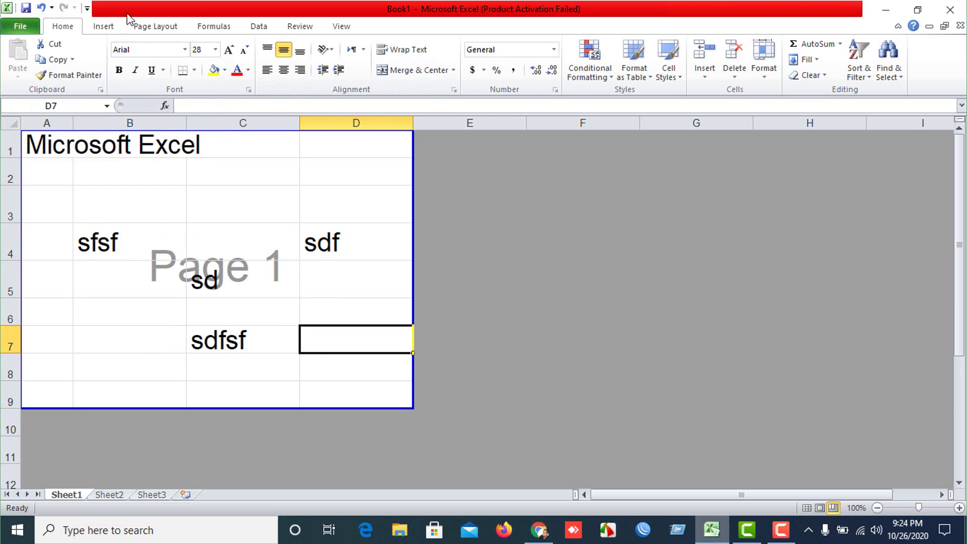
click(138, 26)
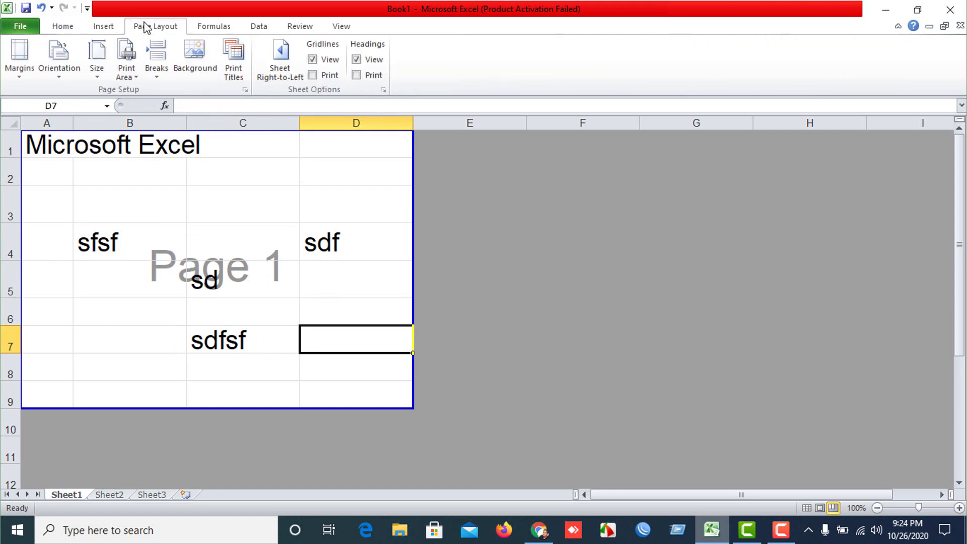
Set a trial single-cell print area on D7 and inspect the surrounding cells
click(124, 80)
click(142, 96)
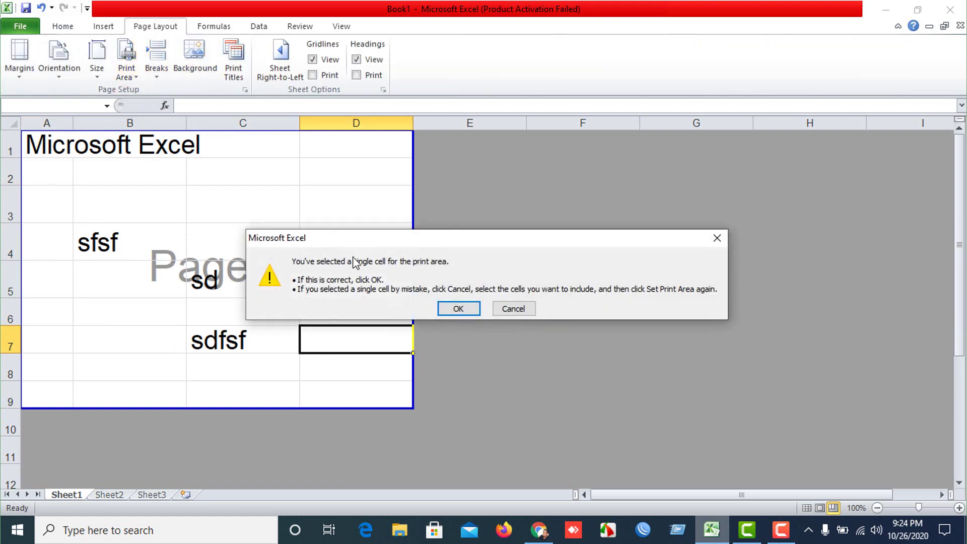
click(459, 309)
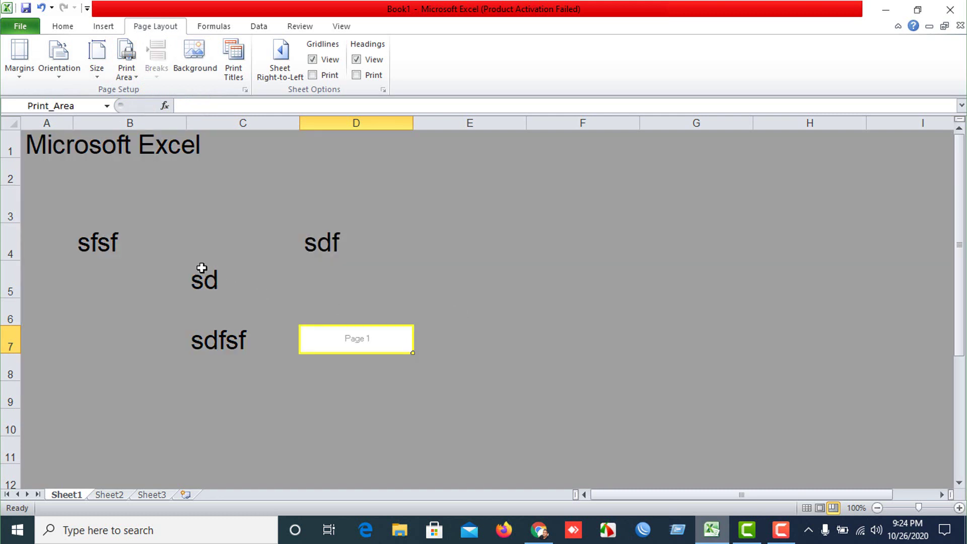
drag(248, 231, 354, 340)
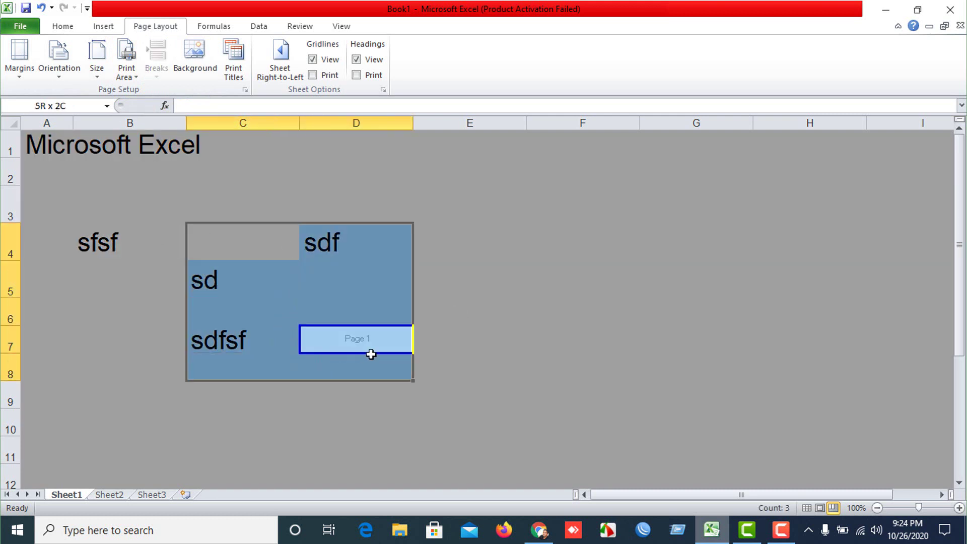
click(304, 334)
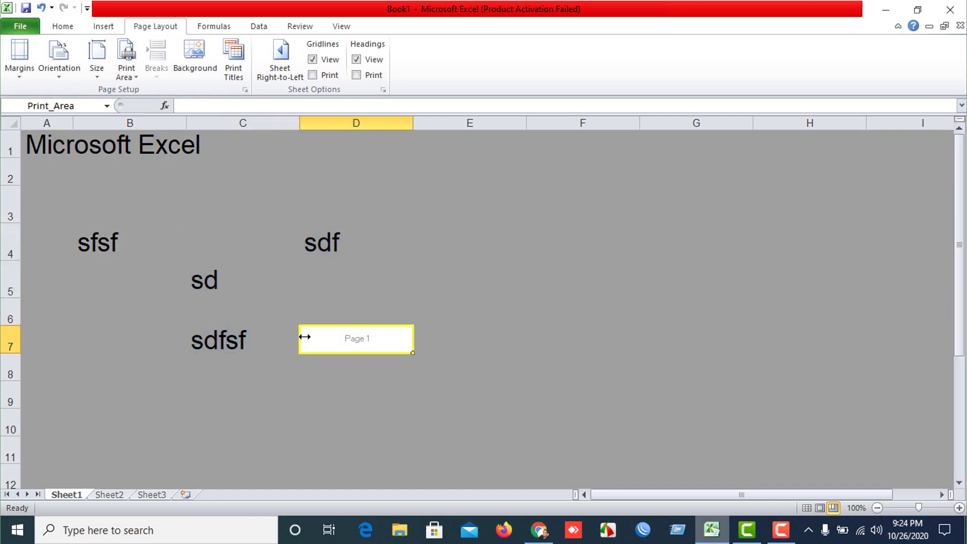
click(237, 281)
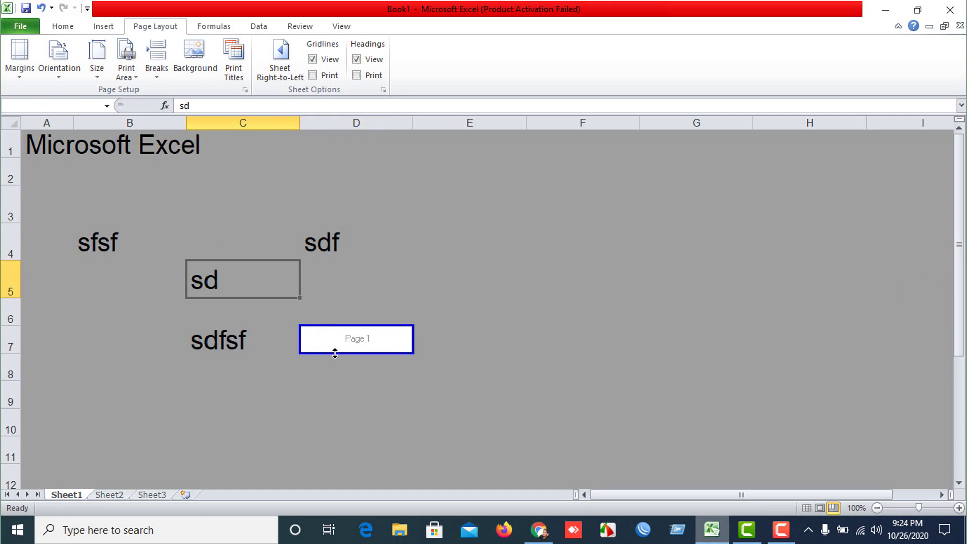
click(352, 342)
click(375, 386)
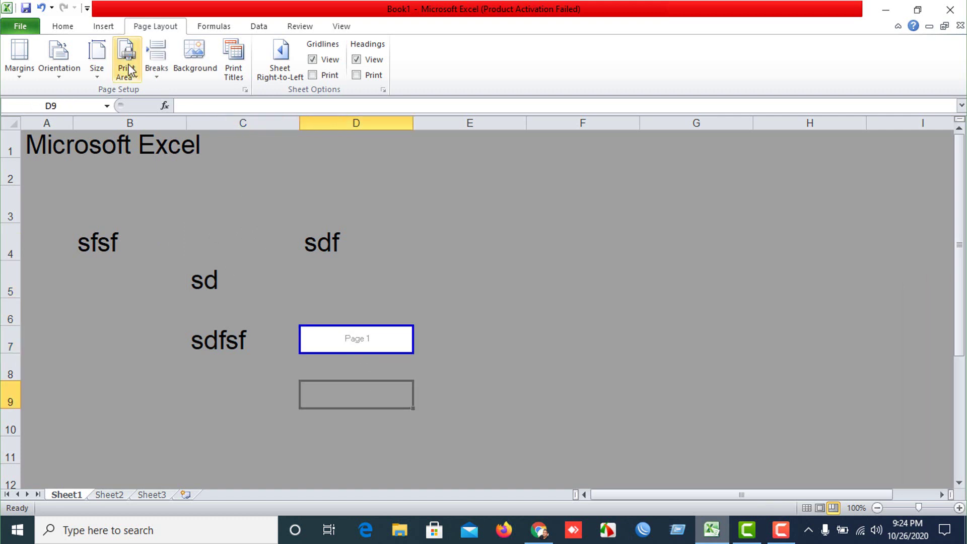
Clear the print area and set a new one on C4:D5
click(126, 77)
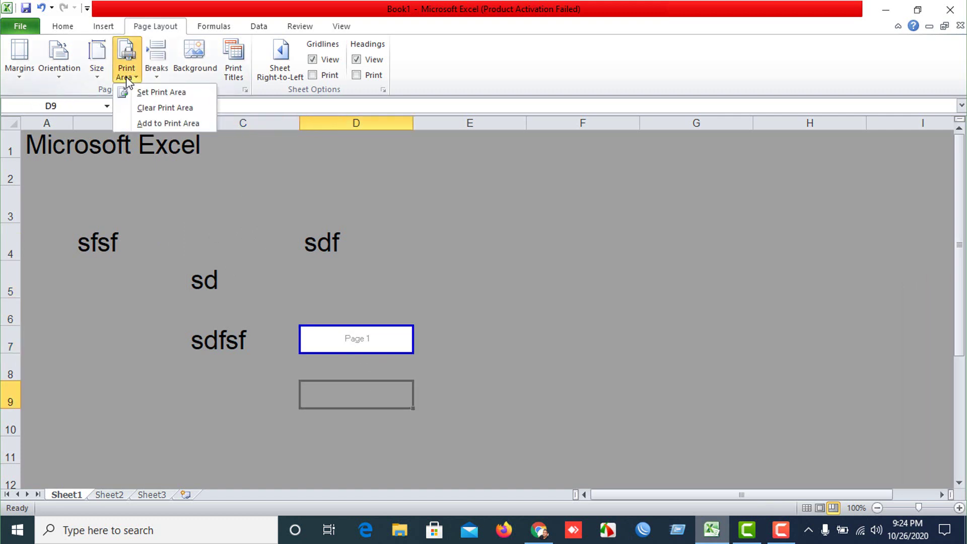
click(141, 109)
mouse_move(194, 238)
mouse_down()
mouse_move(320, 319)
mouse_move(349, 287)
mouse_up()
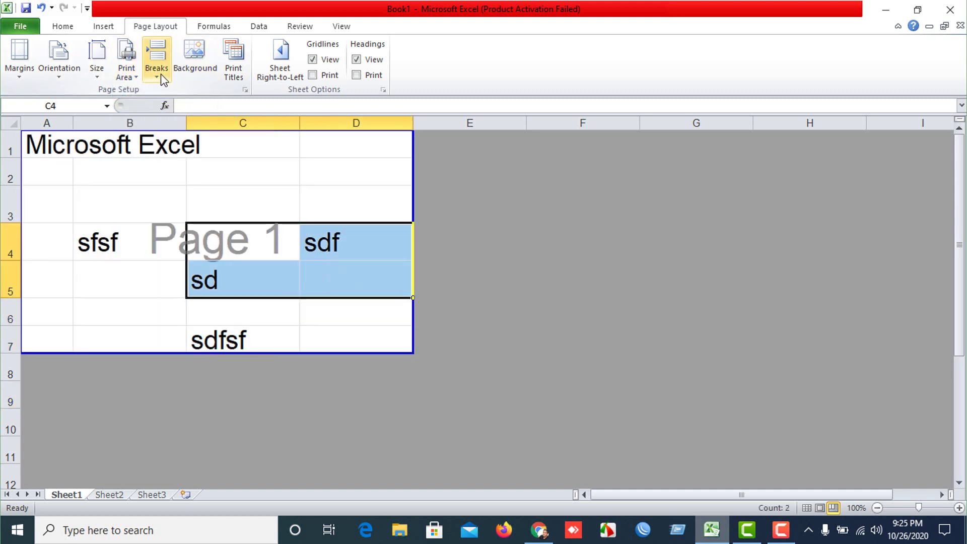
click(126, 63)
click(156, 92)
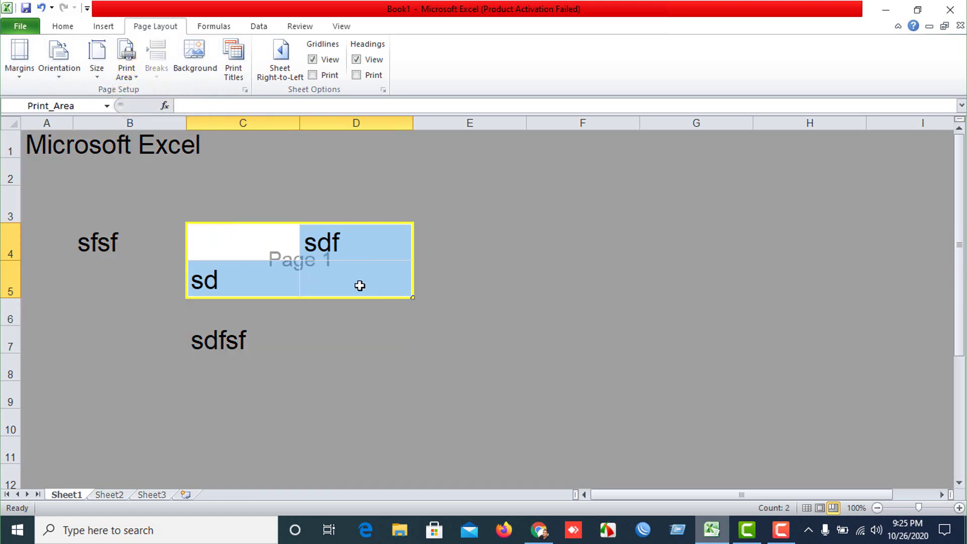
Preview the current printout in File > Print and return to the sheet
click(10, 27)
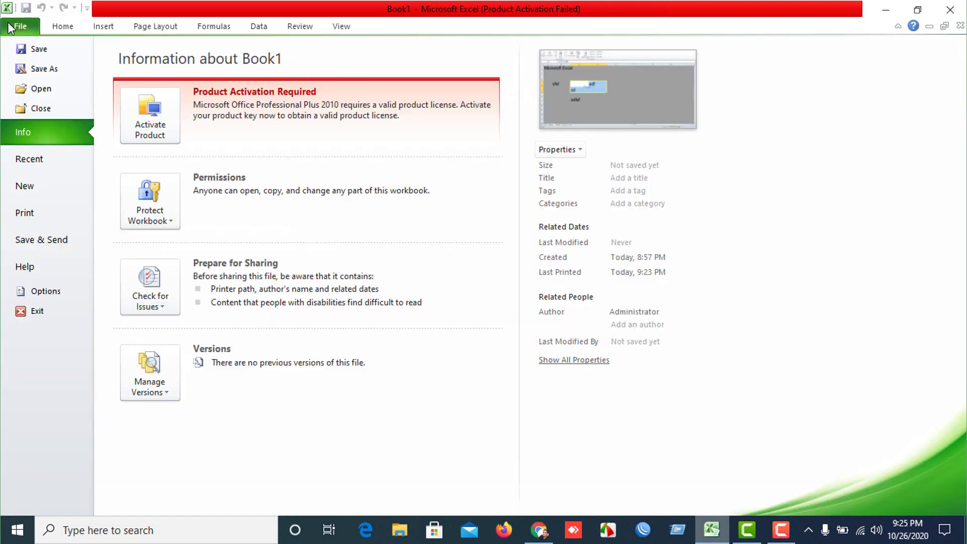
click(30, 216)
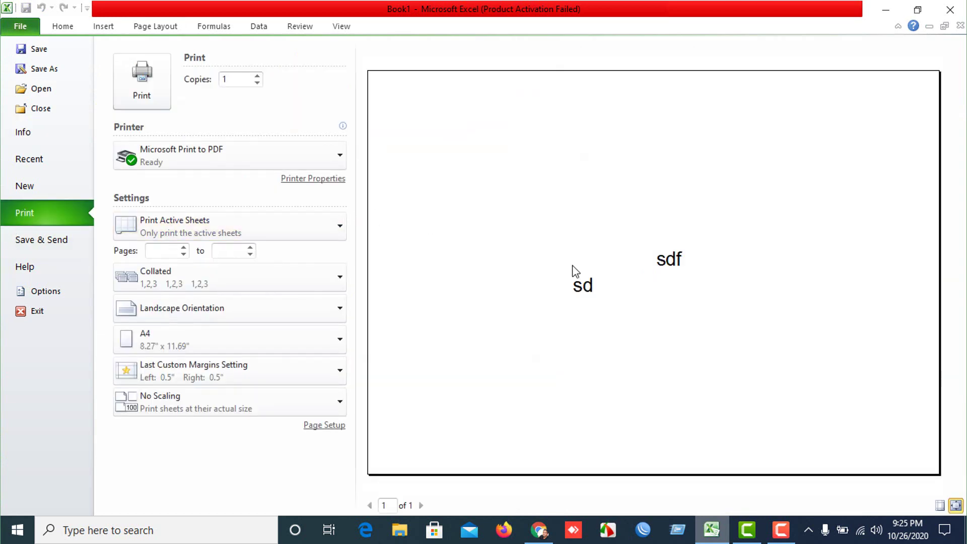
key(Escape)
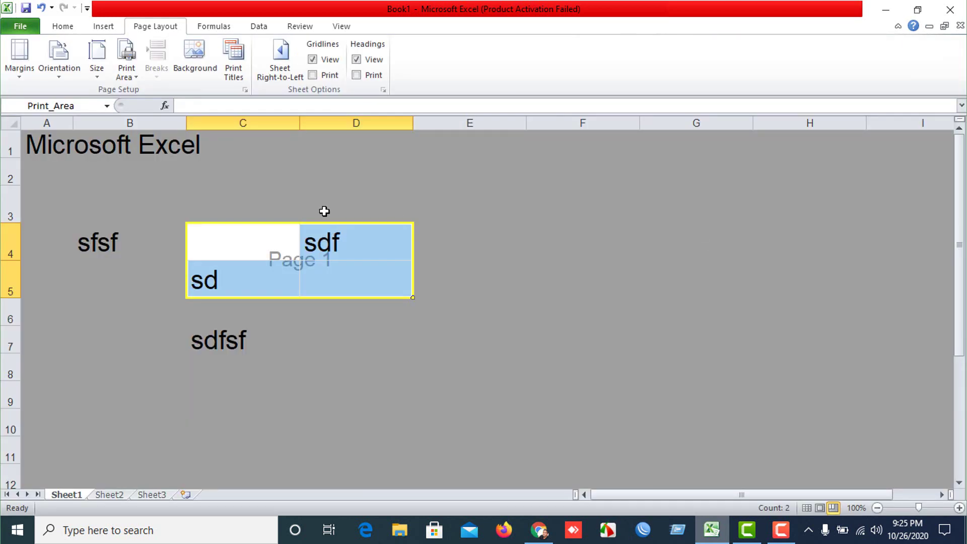
Clear the C4:D5 print area and set a new print area of A1:C2
click(126, 61)
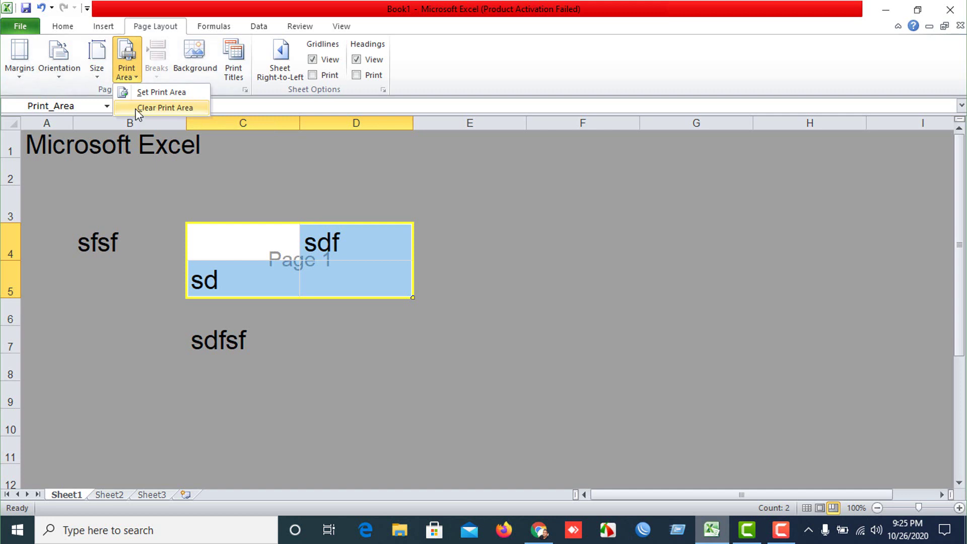
click(166, 106)
click(351, 368)
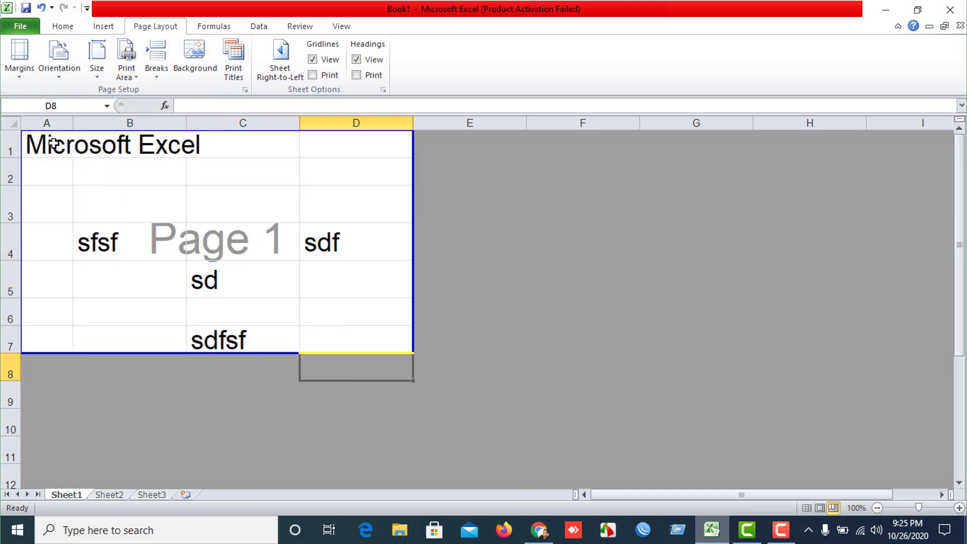
drag(26, 135, 212, 147)
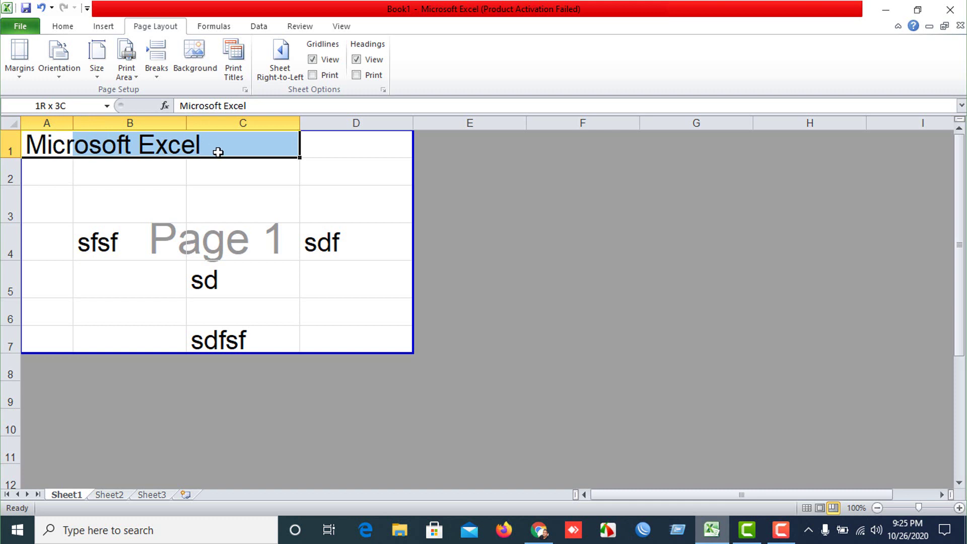
drag(218, 152, 218, 164)
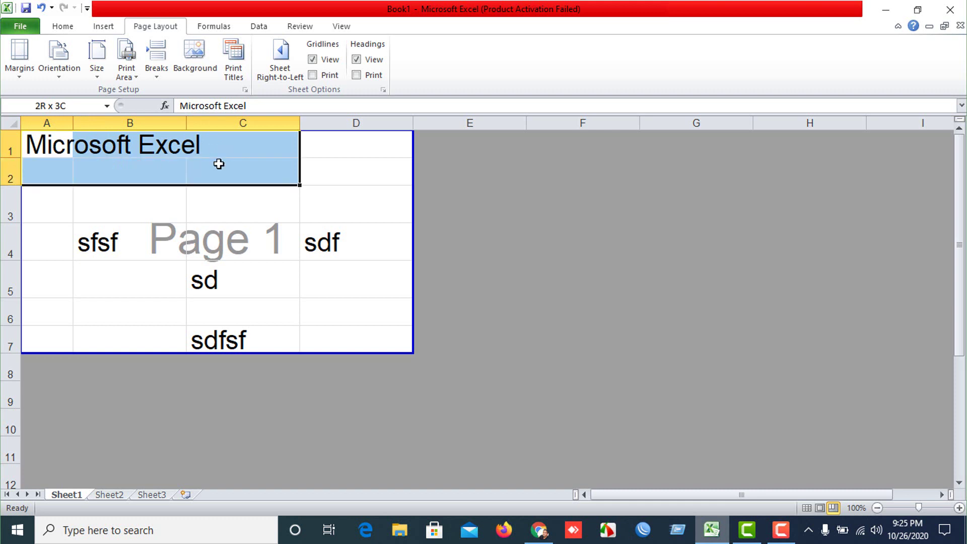
click(129, 72)
click(140, 93)
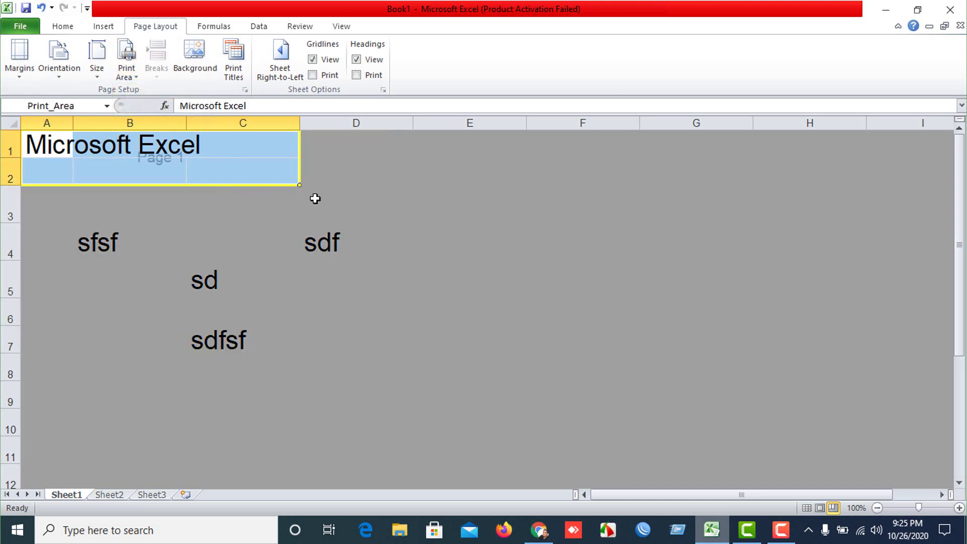
Preview the printout again, now showing only the 'Microsoft Excel' title
click(21, 26)
click(25, 212)
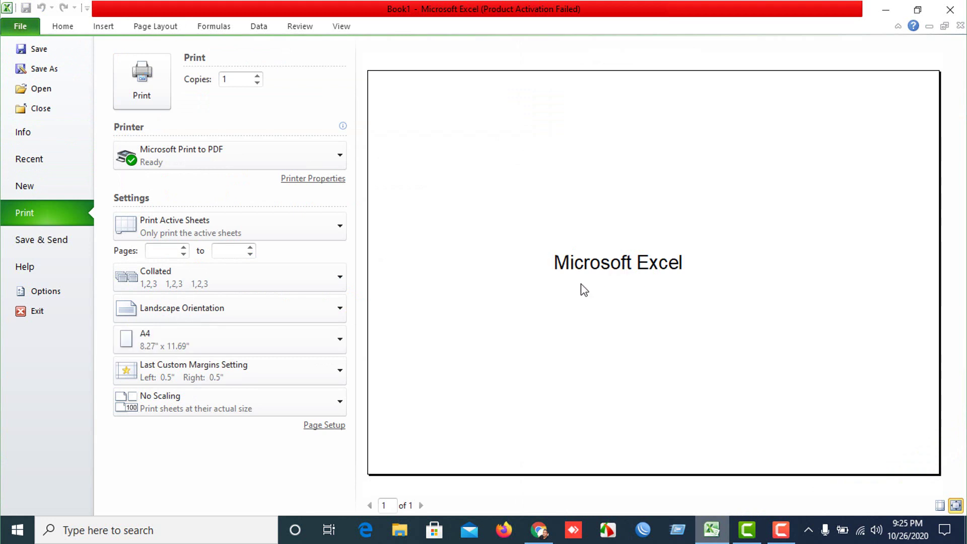
key(Escape)
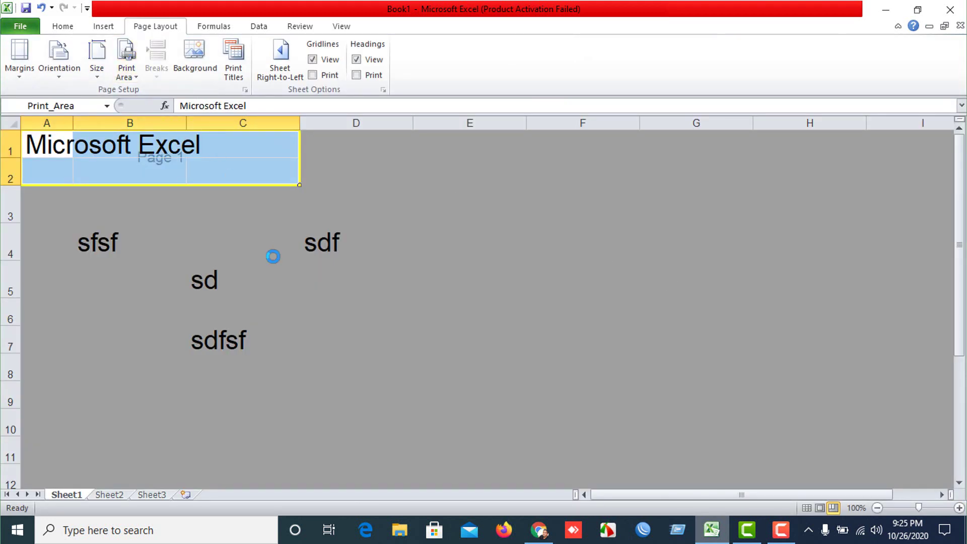
Re-enter 'Microsoft Excel' in A1 and drag the page boundary down past row 12
text(`)
text(Microsoft Excel)
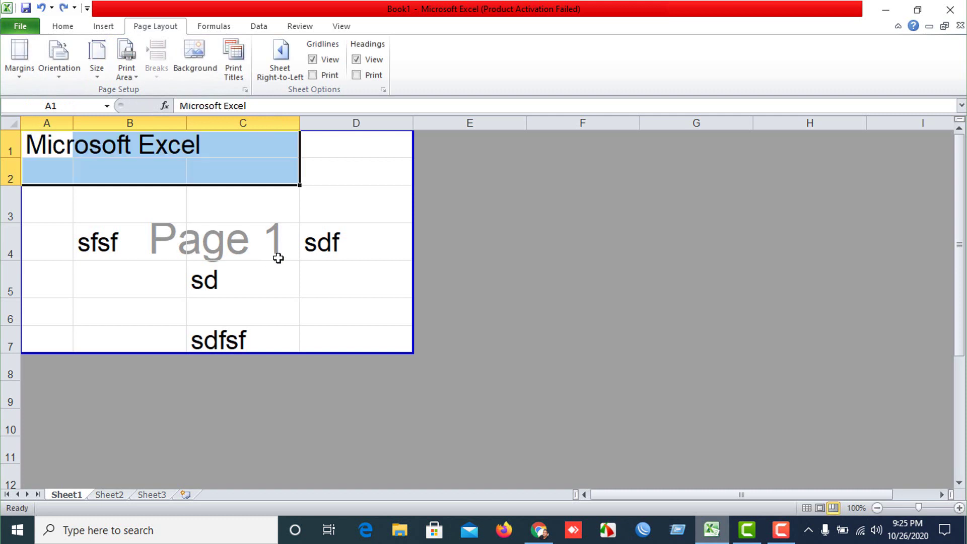
click(277, 254)
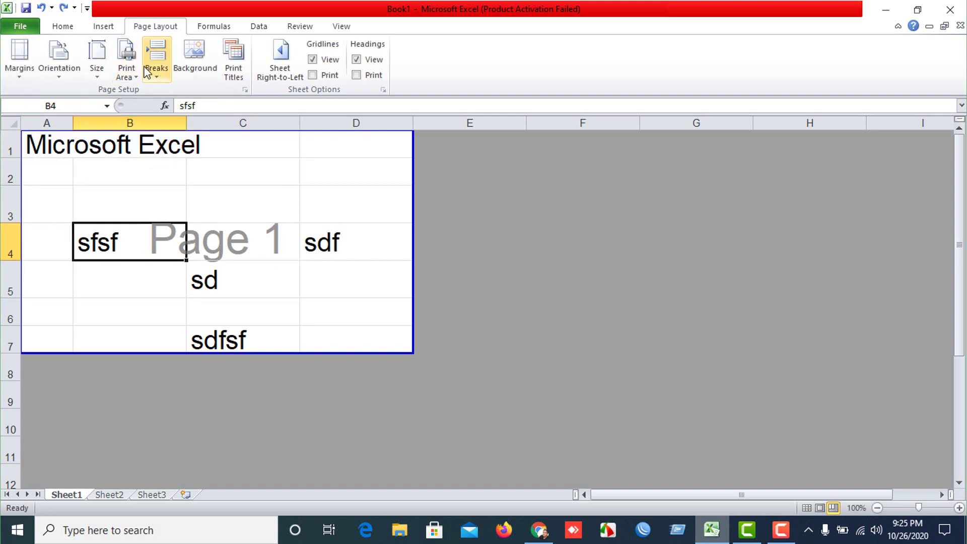
click(156, 81)
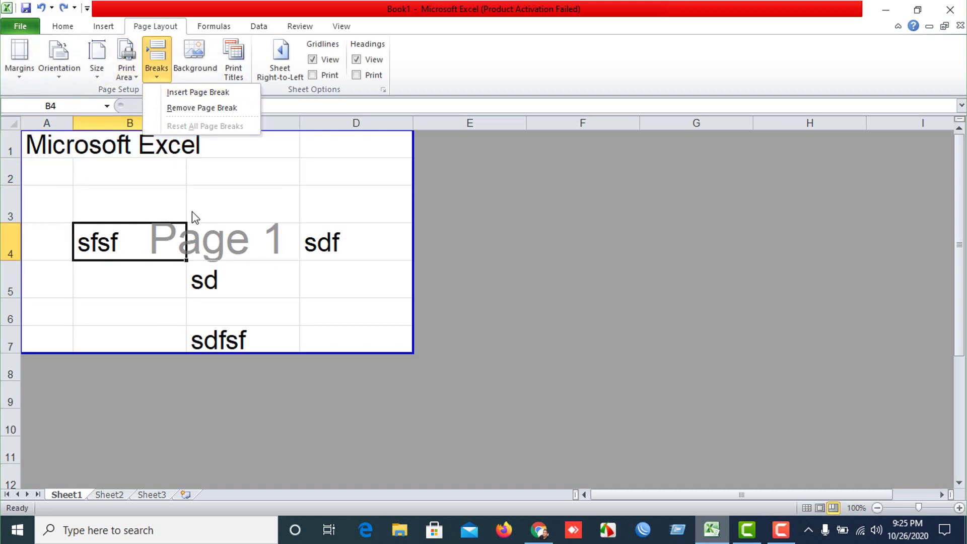
click(103, 231)
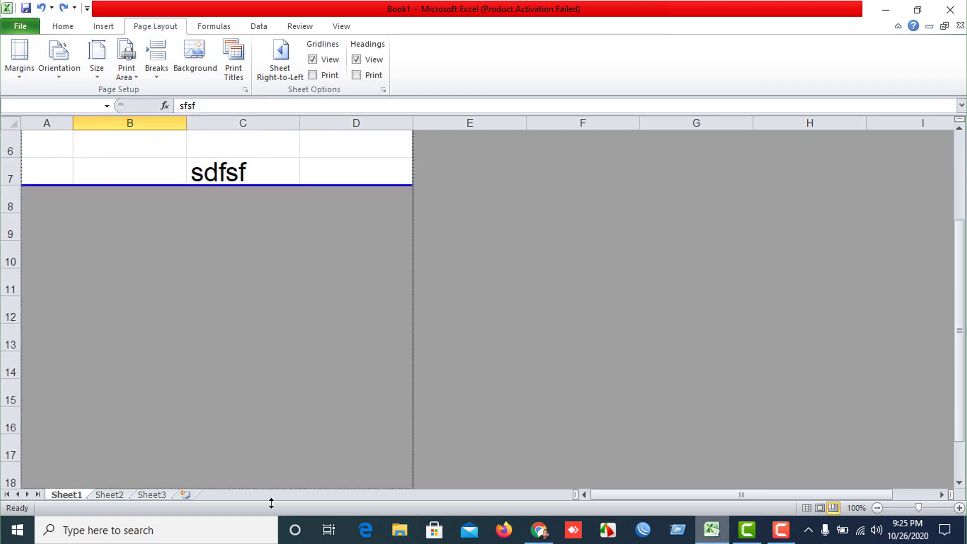
drag(253, 354, 255, 373)
scroll(255, 362, down, 3)
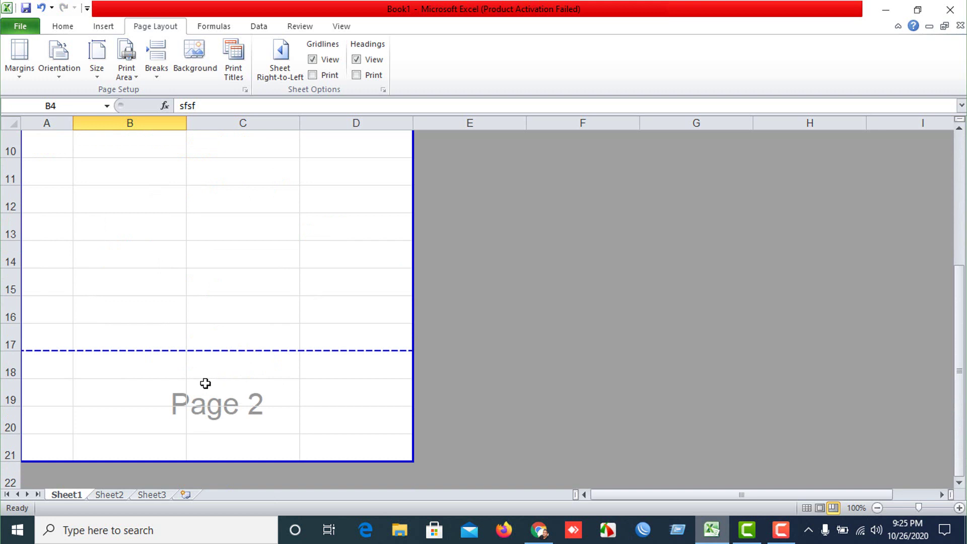
scroll(249, 350, up, 1)
scroll(250, 382, up, 2)
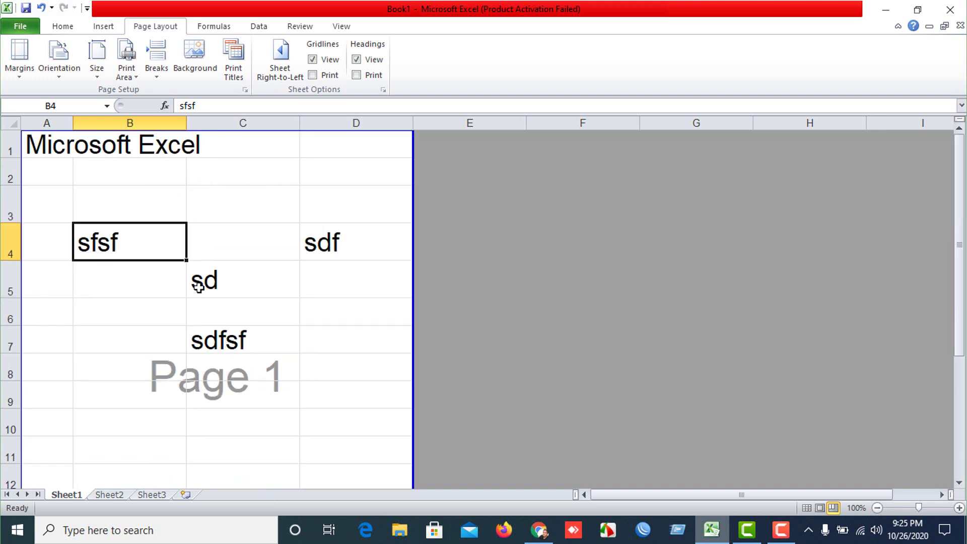
Insert a manual page break above row 4 from cell A4
click(70, 188)
click(82, 263)
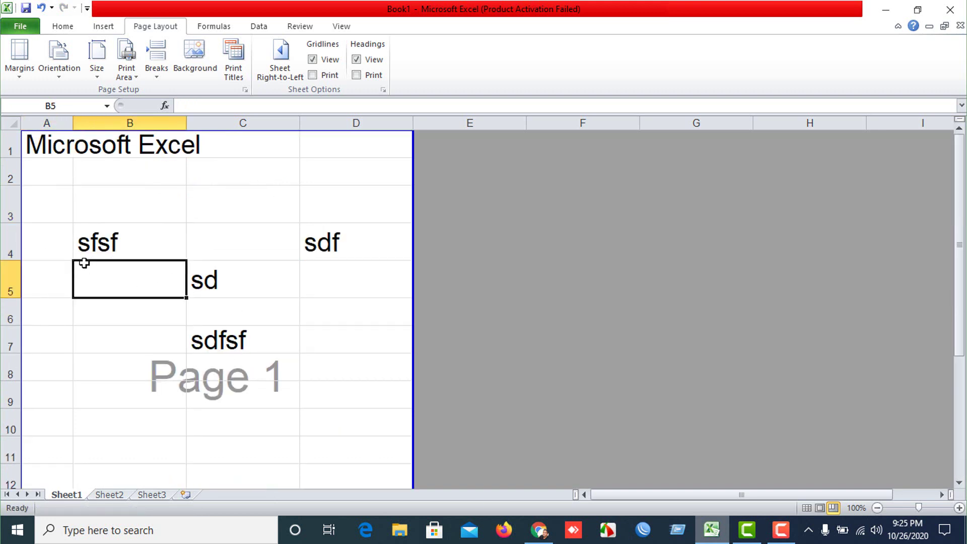
click(75, 251)
click(56, 247)
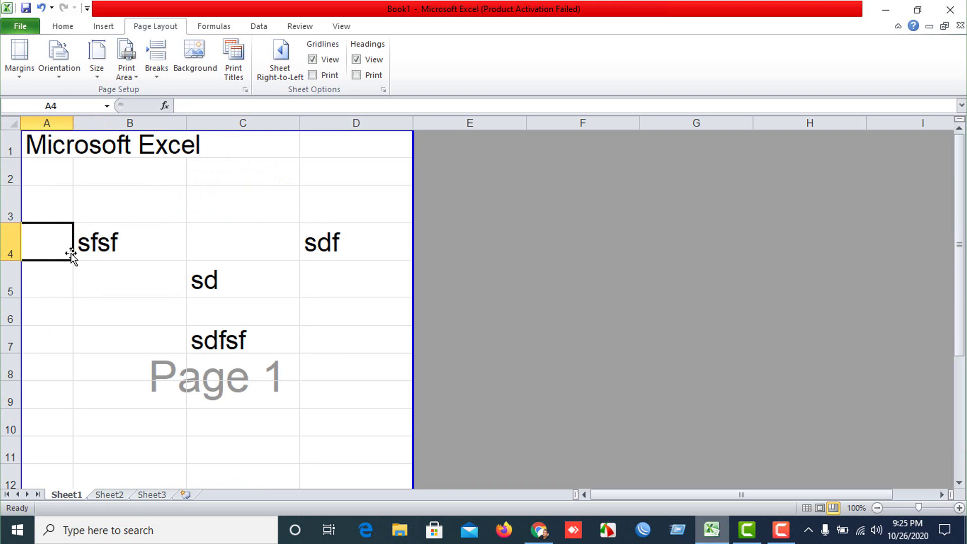
click(103, 306)
click(180, 189)
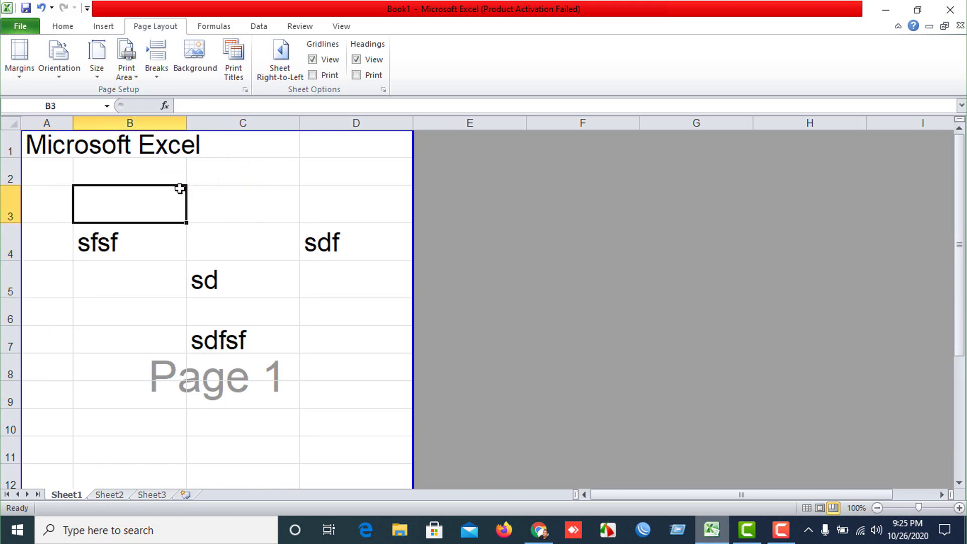
click(54, 244)
click(201, 273)
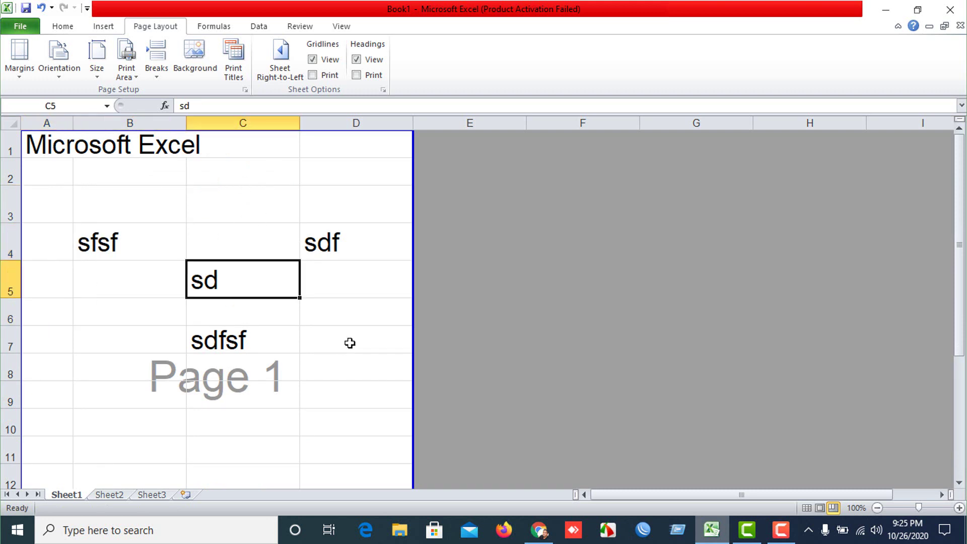
click(350, 343)
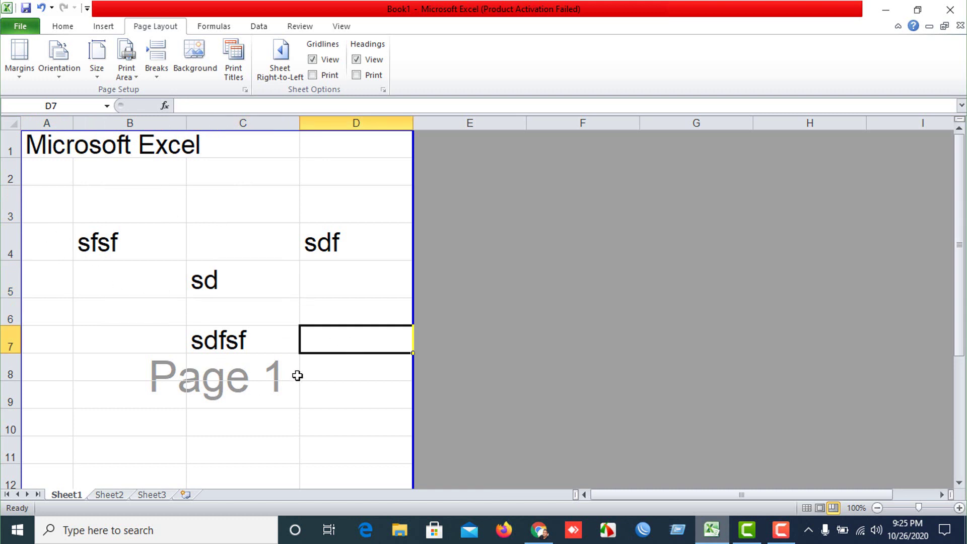
click(40, 239)
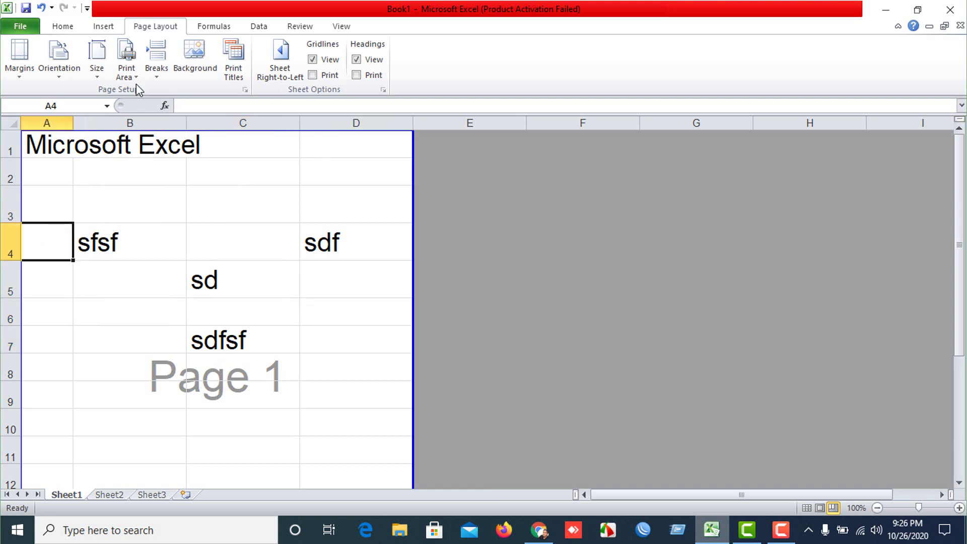
click(157, 81)
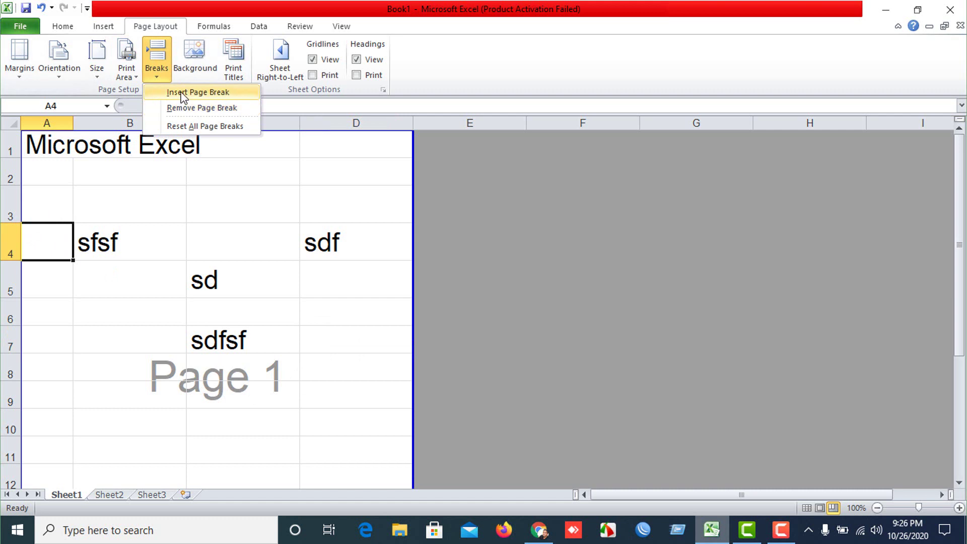
click(183, 92)
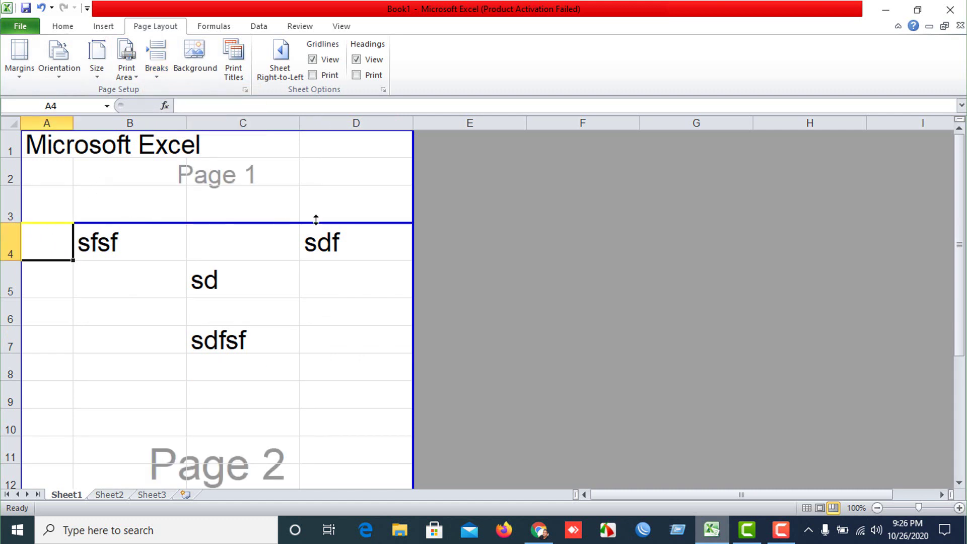
Check the new page layout and select A5 for the next break
click(378, 274)
click(136, 169)
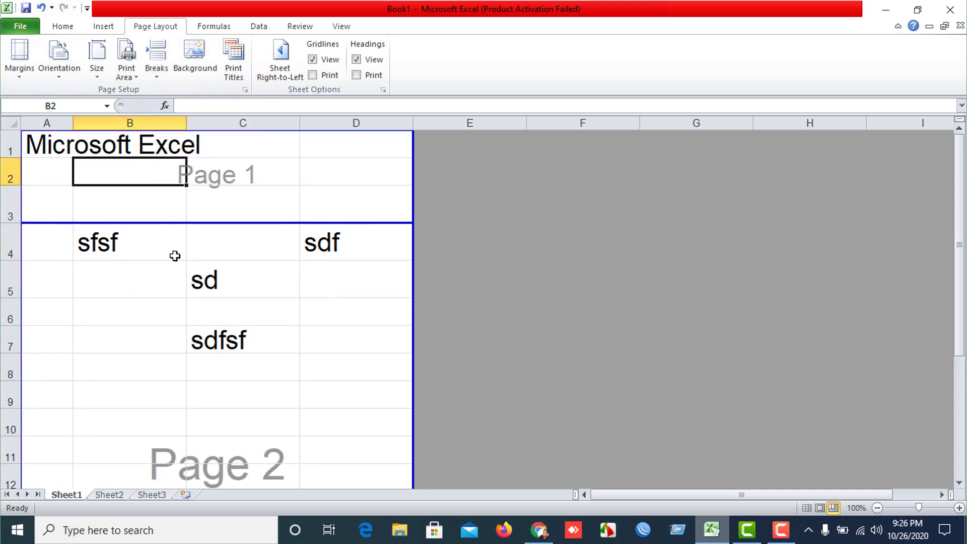
scroll(231, 352, down, 2)
scroll(235, 343, down, 4)
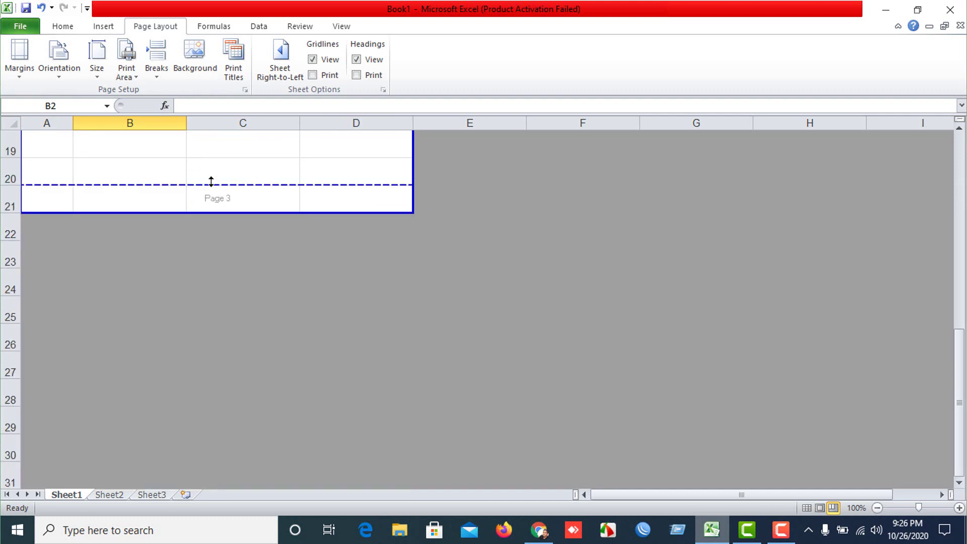
scroll(209, 212, up, 3)
scroll(207, 232, up, 3)
click(45, 273)
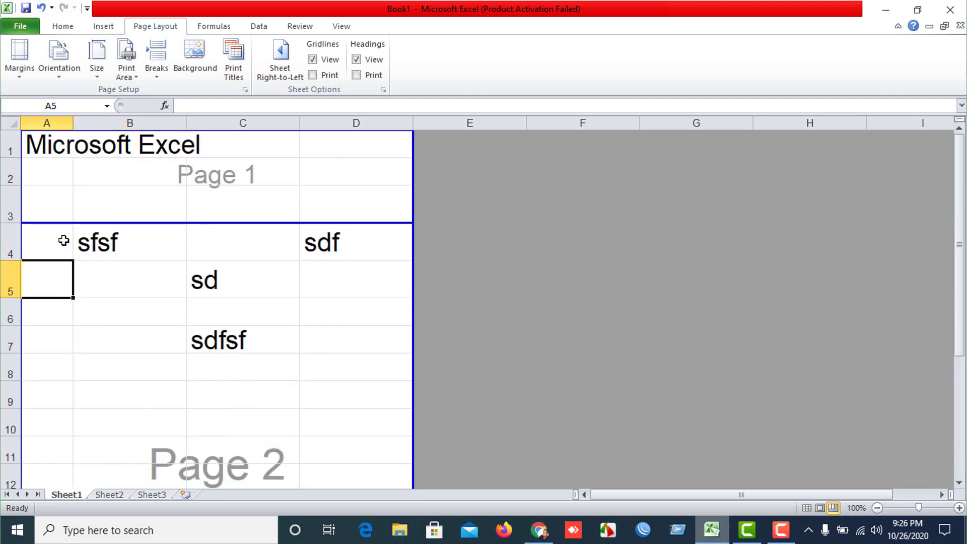
drag(61, 241, 377, 233)
click(48, 294)
Insert a page break above row 5 so row 4 sits alone on Page 2
click(156, 68)
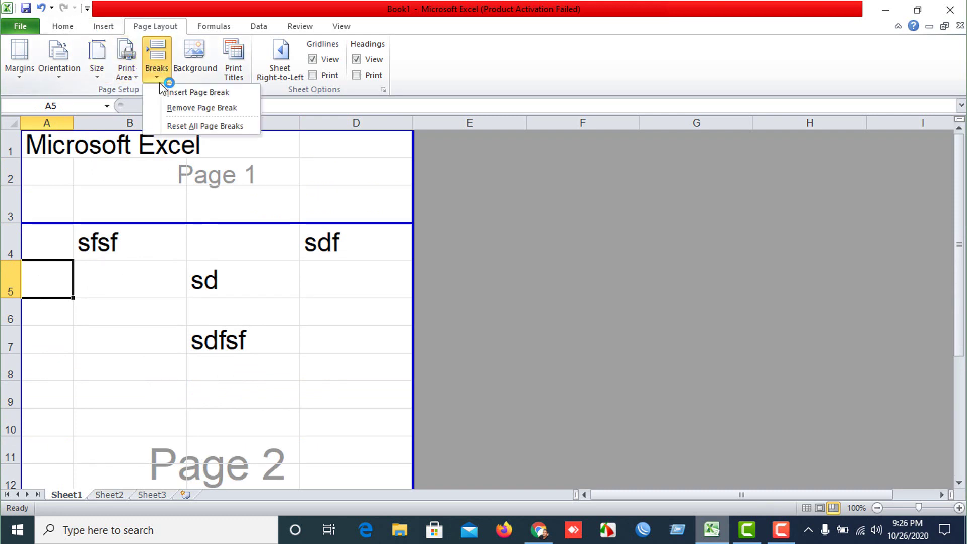
click(173, 92)
click(186, 349)
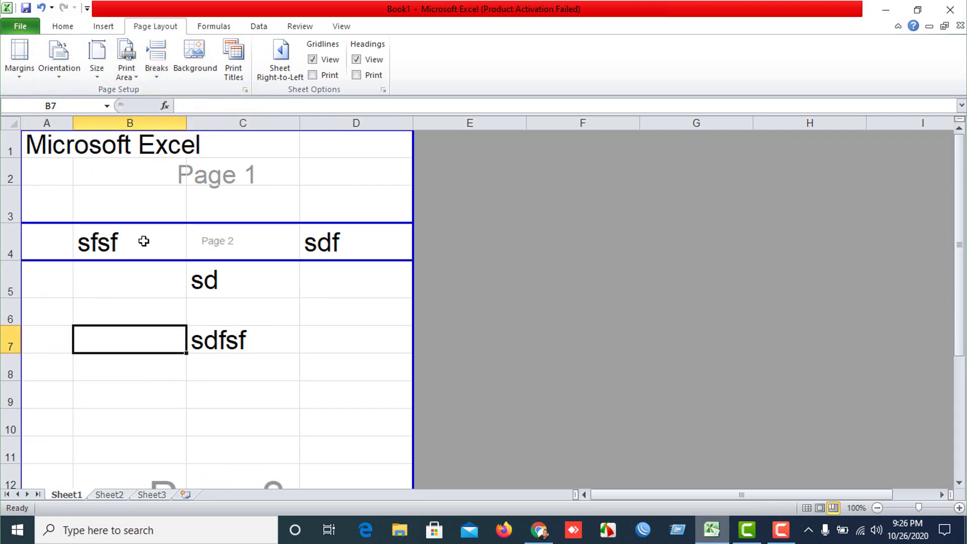
click(216, 183)
click(216, 243)
click(216, 348)
scroll(250, 353, down, 2)
click(256, 318)
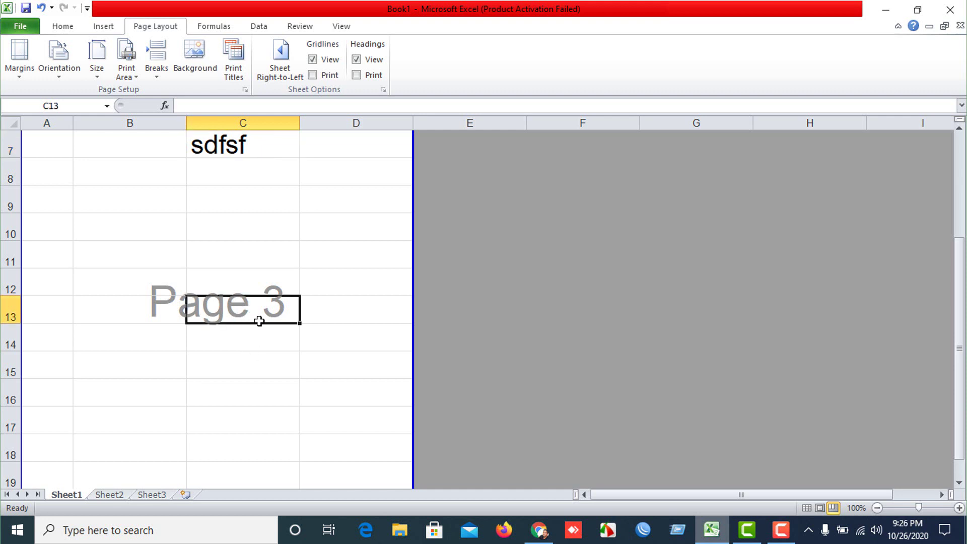
scroll(252, 292, down, 2)
scroll(267, 353, up, 4)
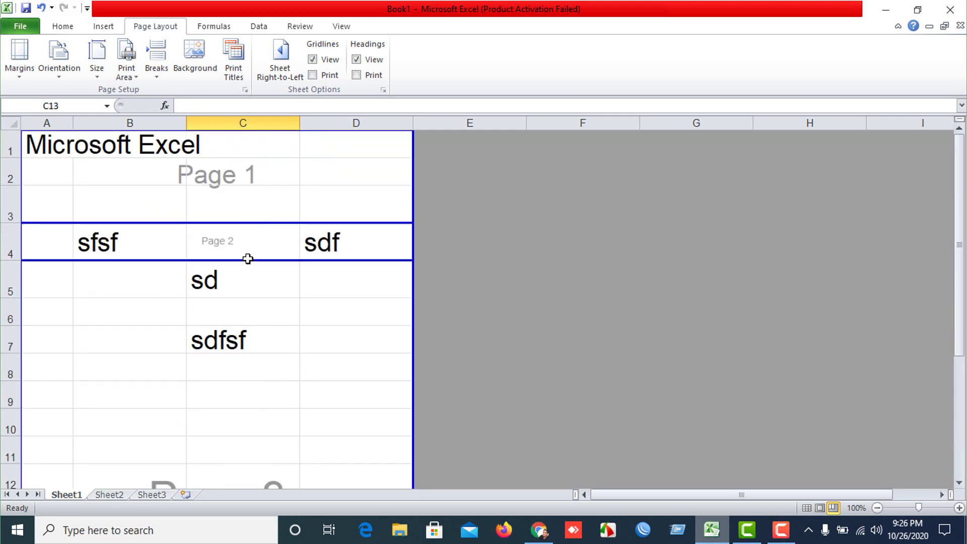
Review the pages in column C and select A2 for another break
click(282, 398)
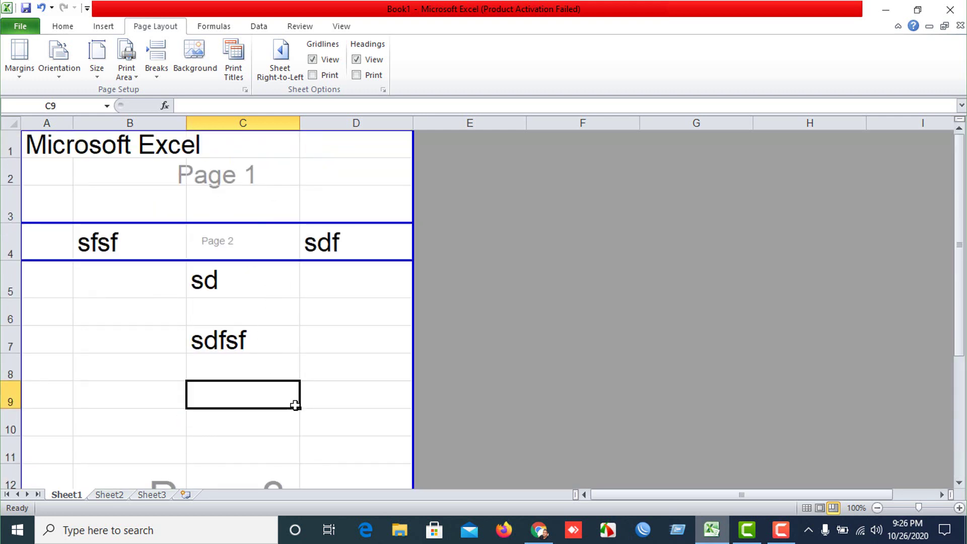
click(273, 179)
click(282, 283)
click(246, 256)
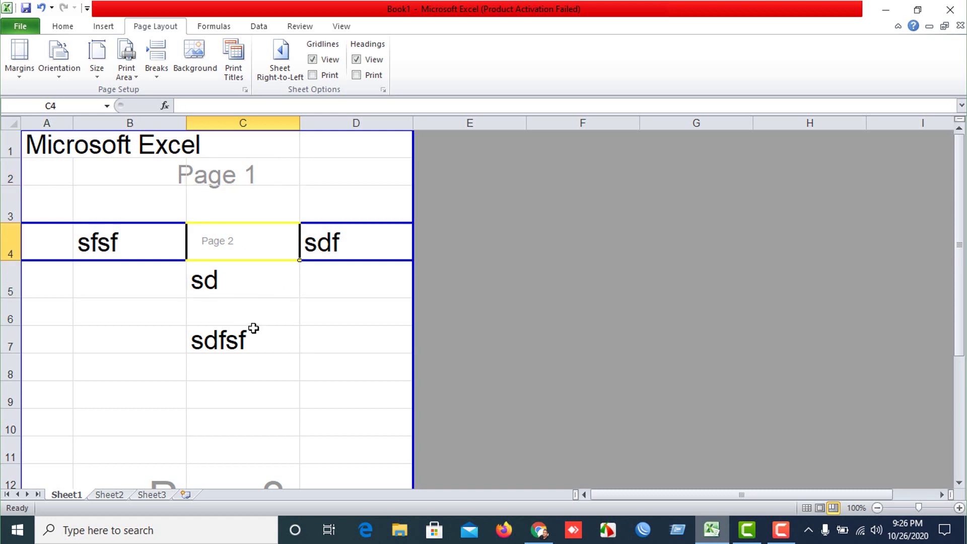
scroll(247, 334, down, 1)
scroll(237, 339, up, 1)
click(62, 147)
click(217, 141)
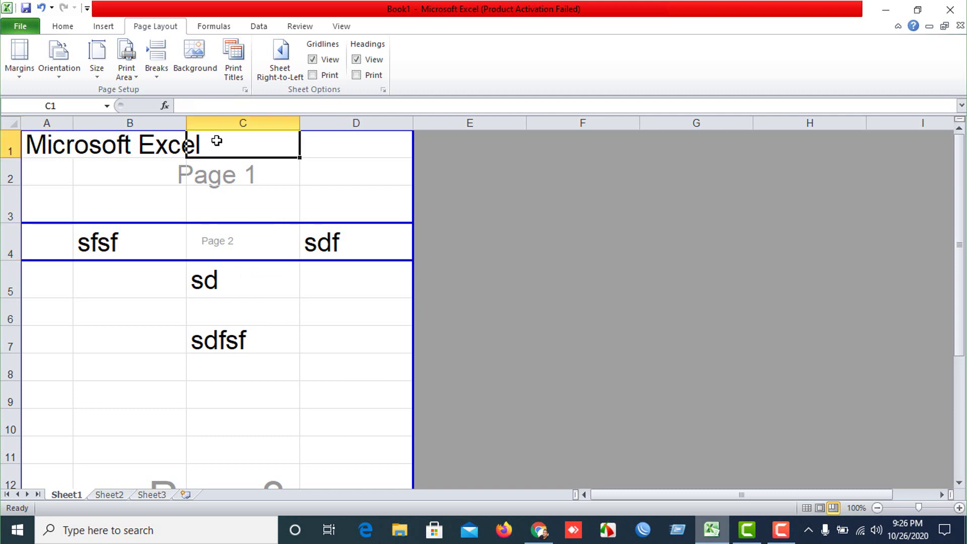
click(55, 167)
Add a break above row 2, undo all manual breaks with Ctrl+Z, and widen Page 1 to column E
click(156, 61)
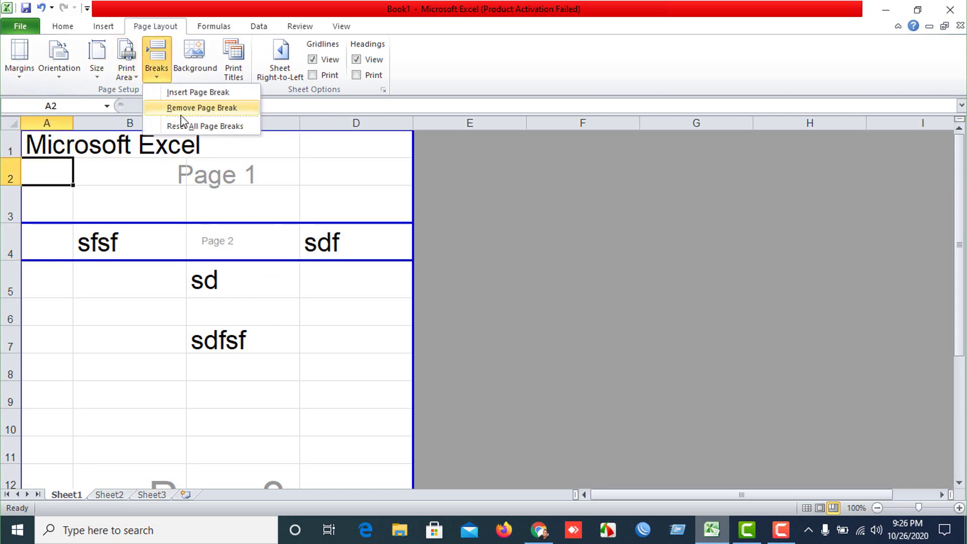
click(197, 92)
click(131, 201)
click(242, 143)
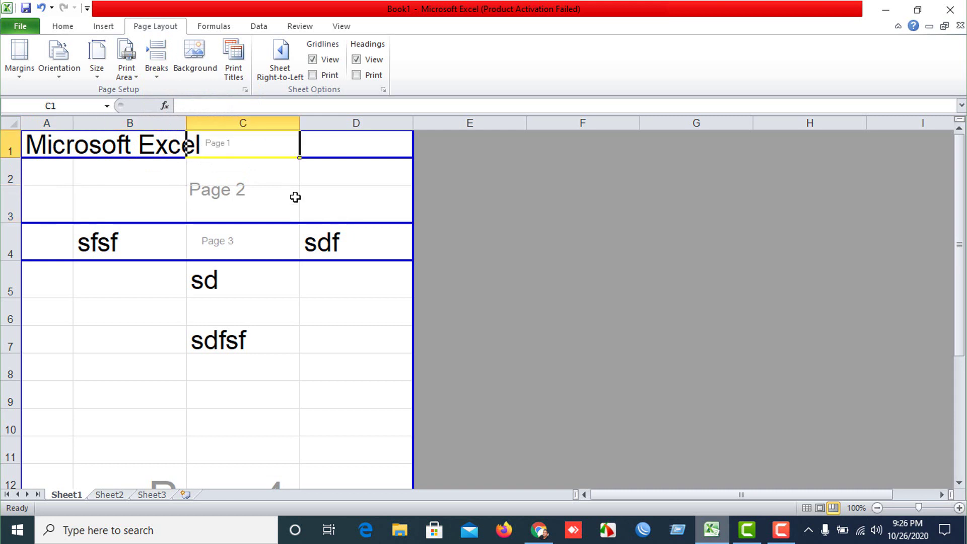
click(247, 199)
click(228, 249)
click(282, 330)
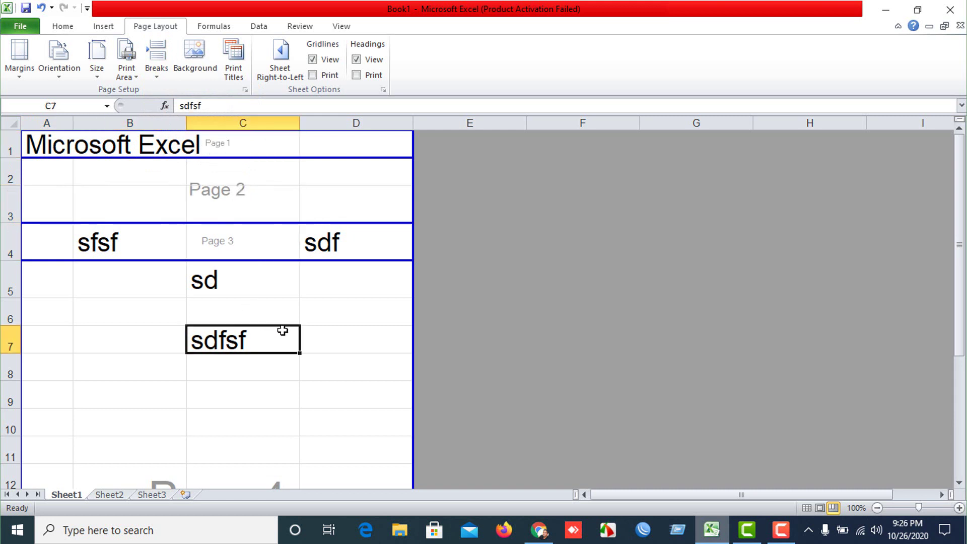
key(ctrl+z)
key(ctrl+z)
key(ctrl+z)
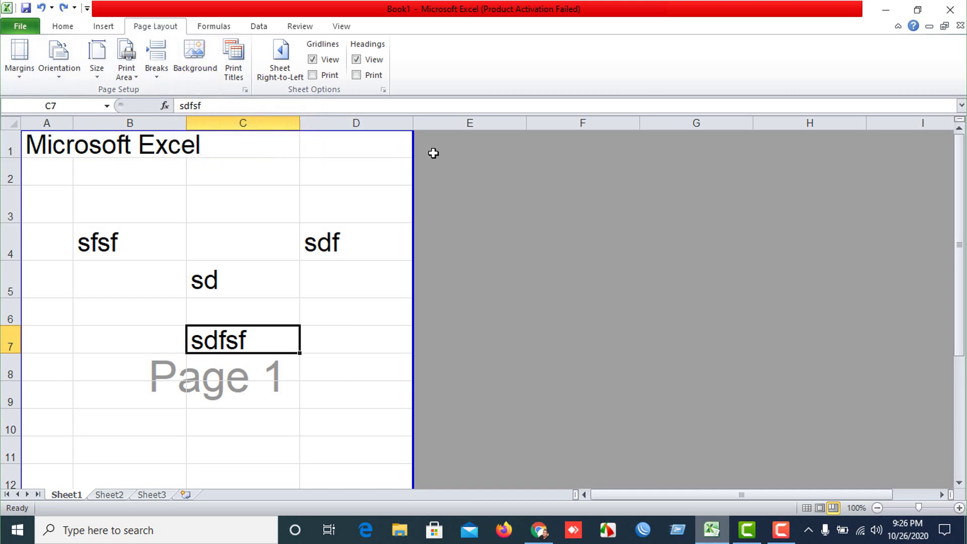
drag(414, 136, 526, 136)
Apply 'youtube image stamps' from E:\My Youtube Project as the worksheet background
click(201, 196)
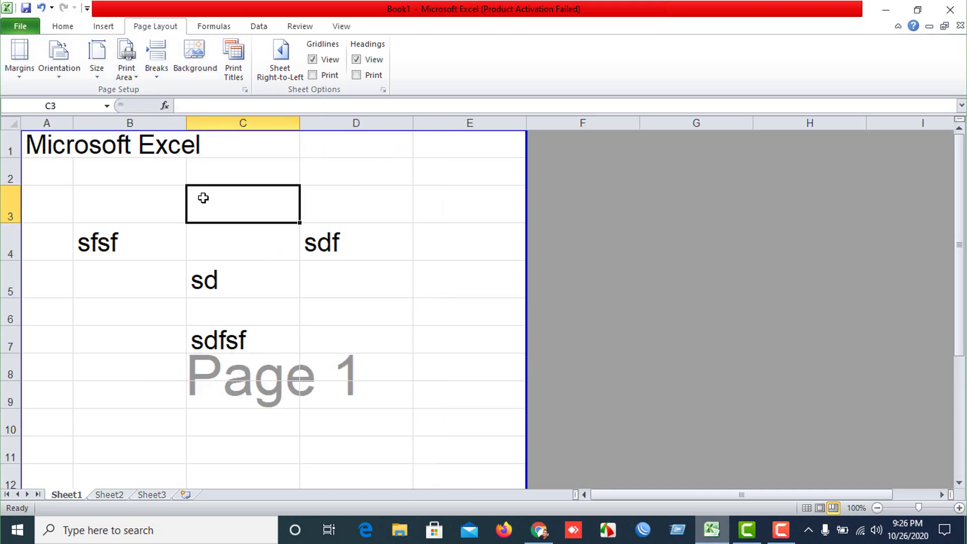
click(90, 151)
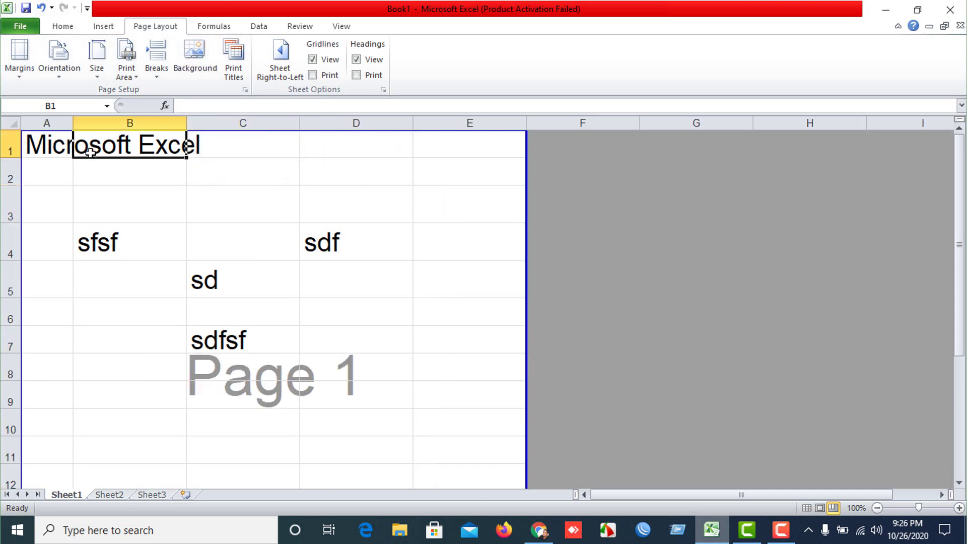
click(197, 65)
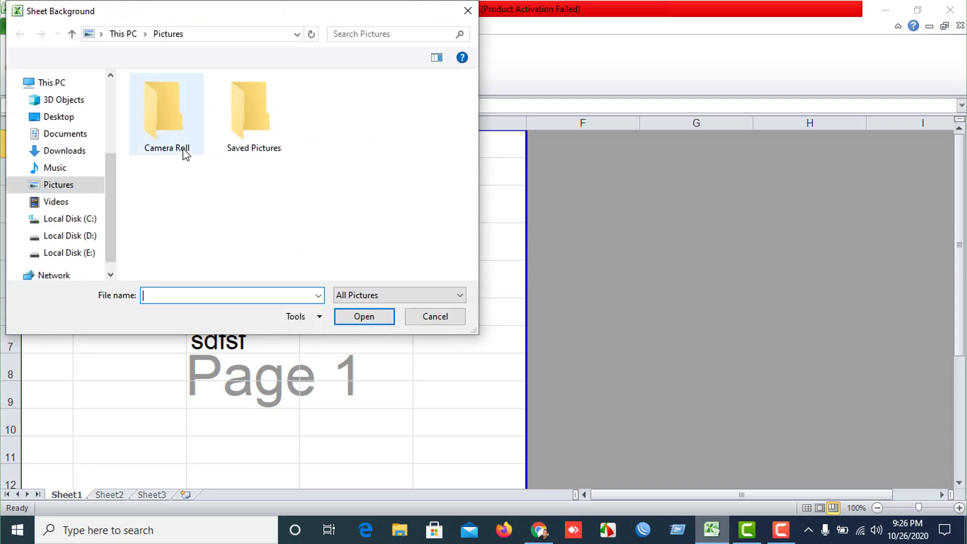
click(89, 253)
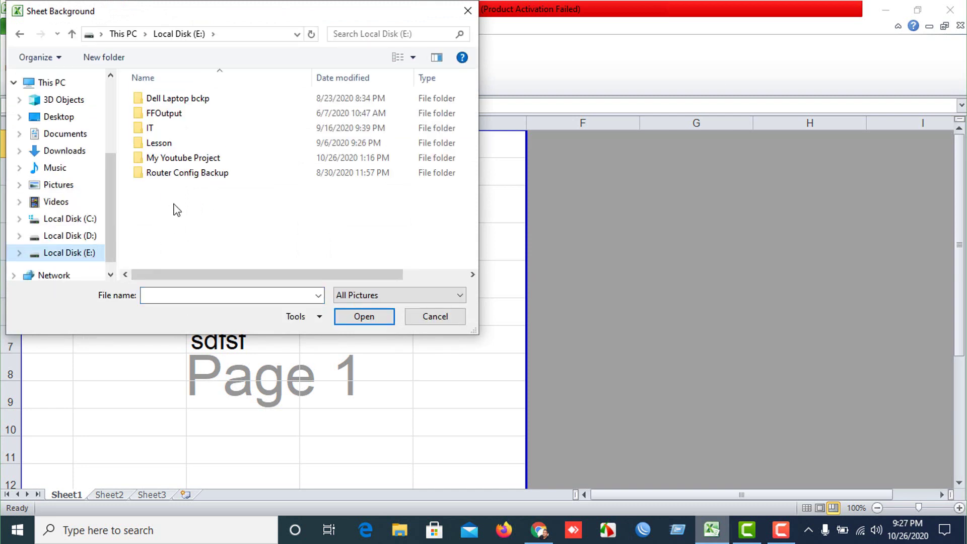
double_click(201, 158)
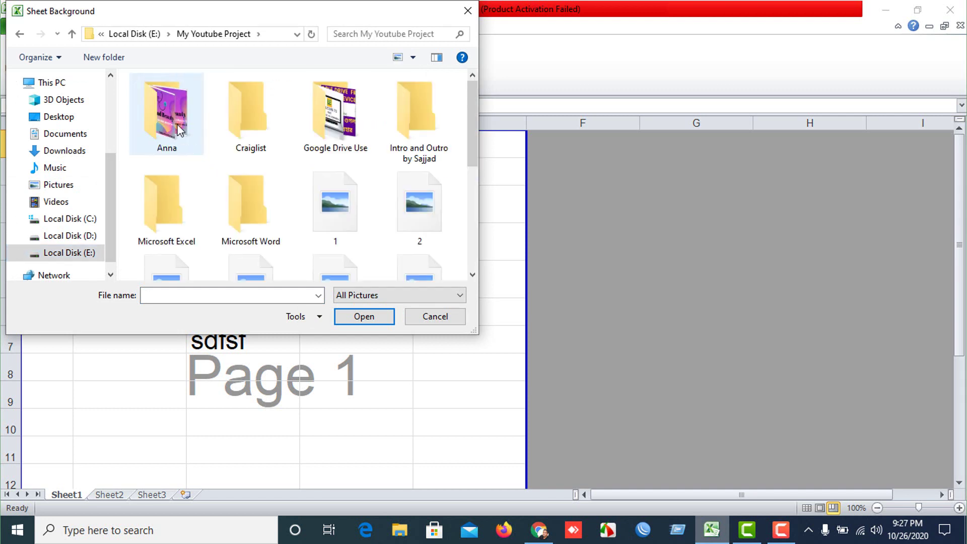
scroll(339, 158, down, 1)
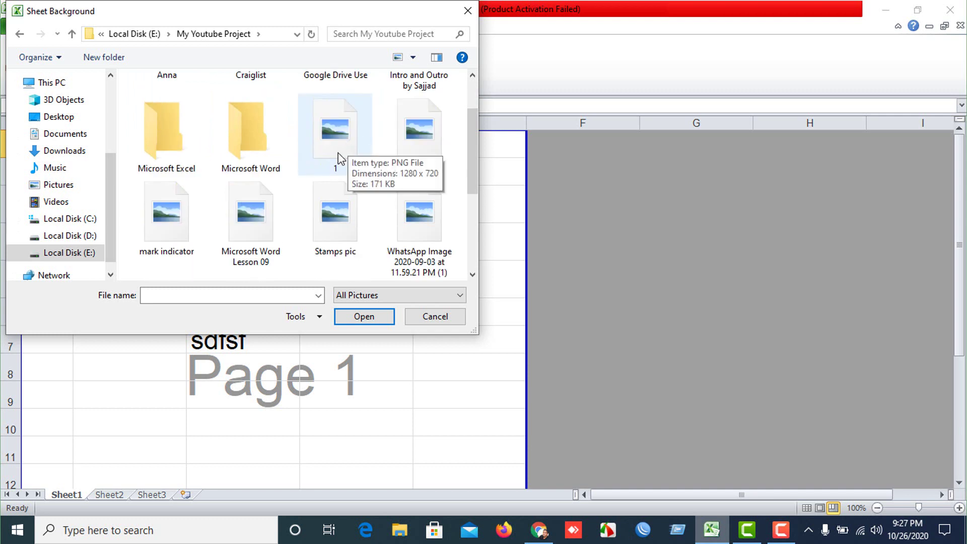
scroll(360, 245, down, 1)
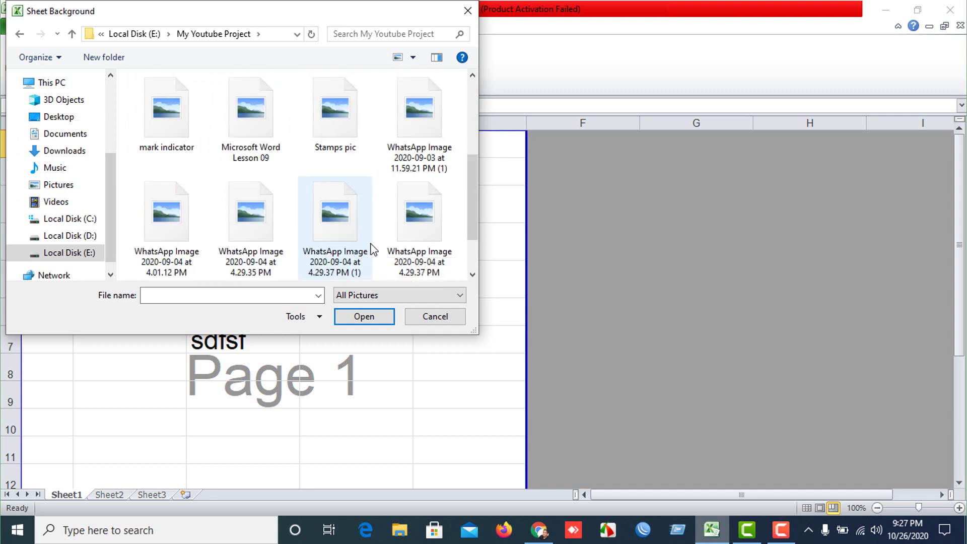
scroll(372, 248, down, 1)
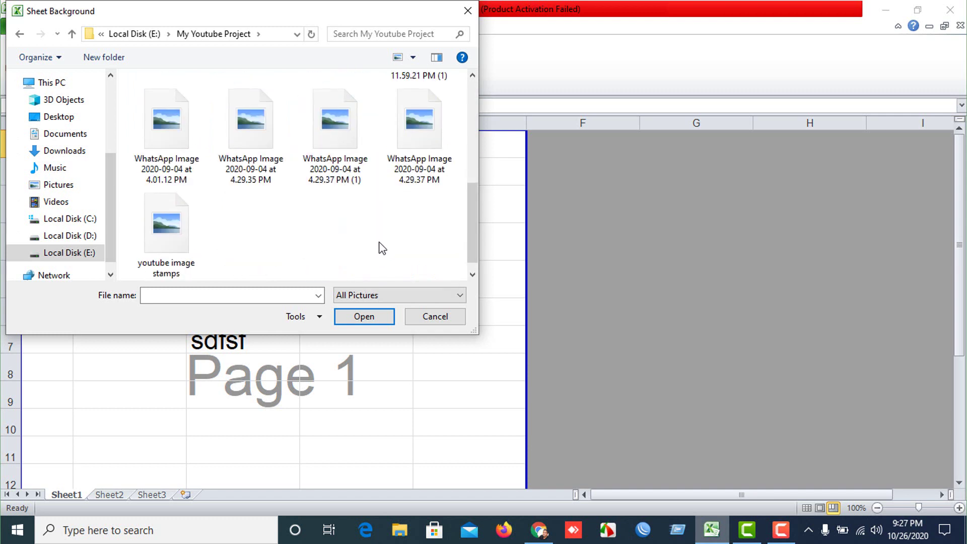
double_click(186, 245)
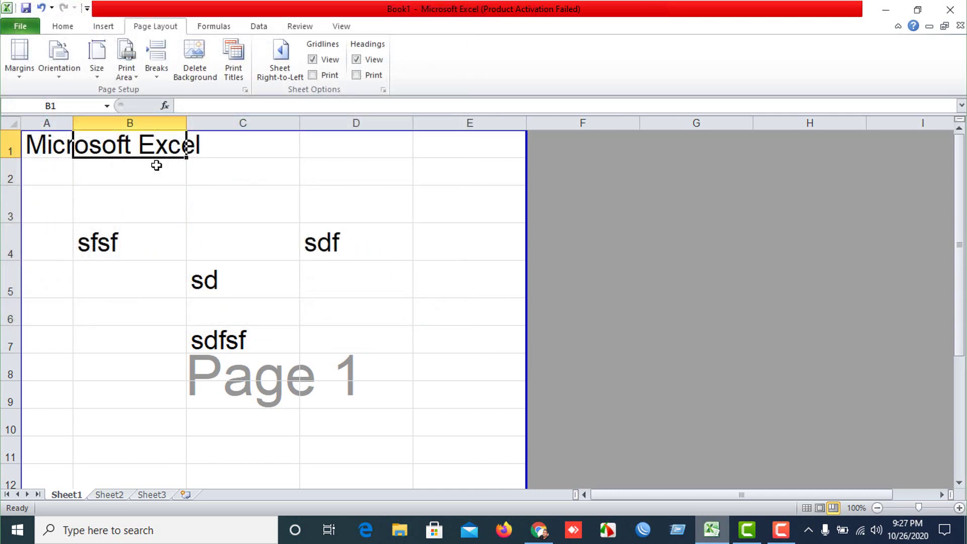
click(203, 230)
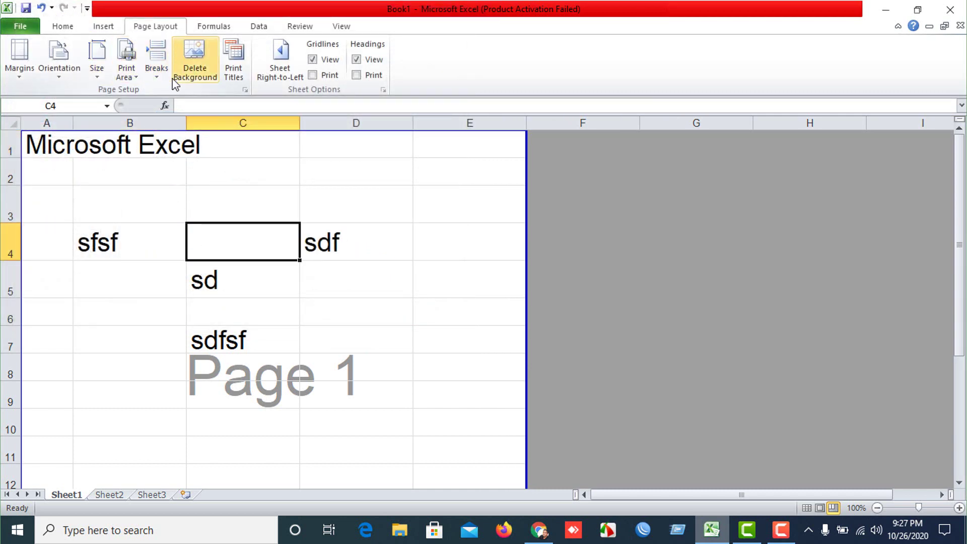
Delete the current sheet background, cancelling the picture chooser
scroll(248, 248, down, 5)
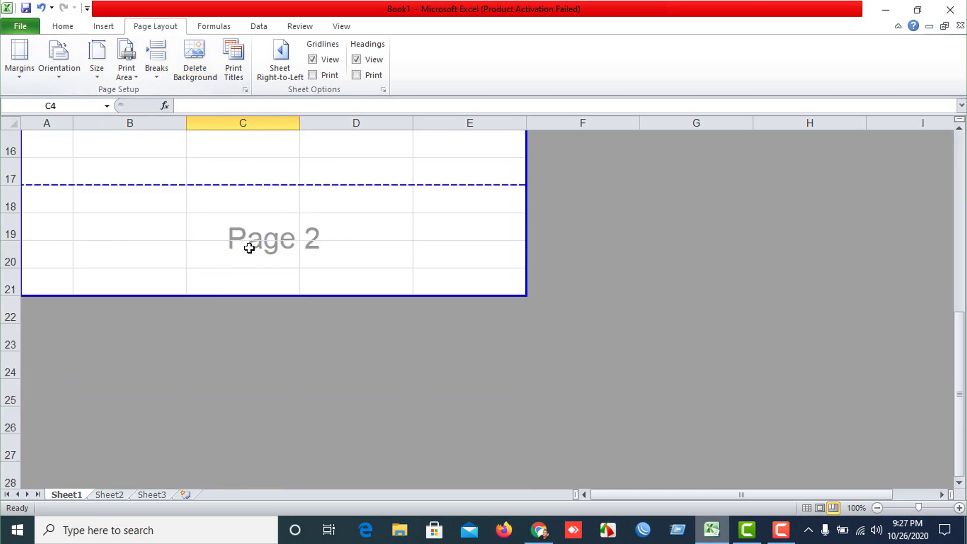
scroll(235, 207, up, 4)
scroll(229, 184, up, 1)
click(229, 186)
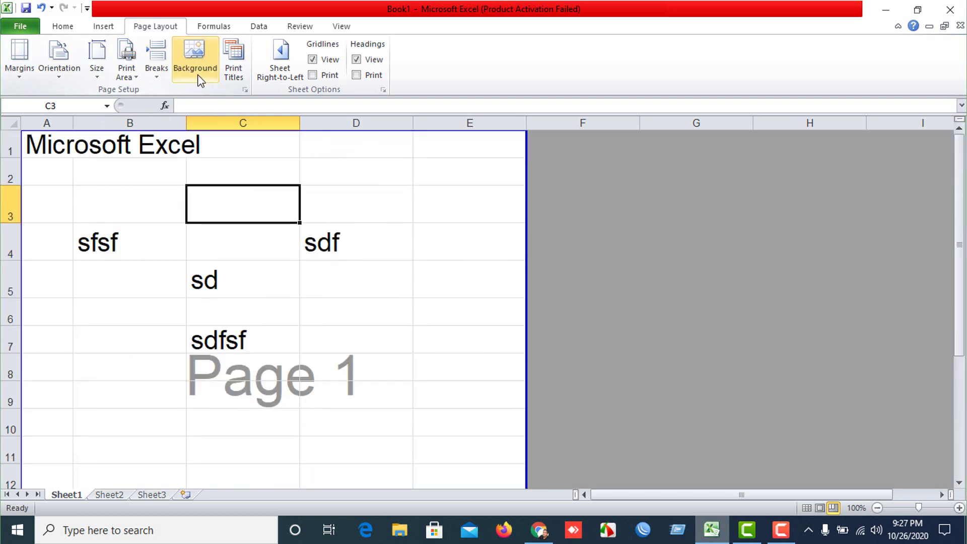
click(200, 79)
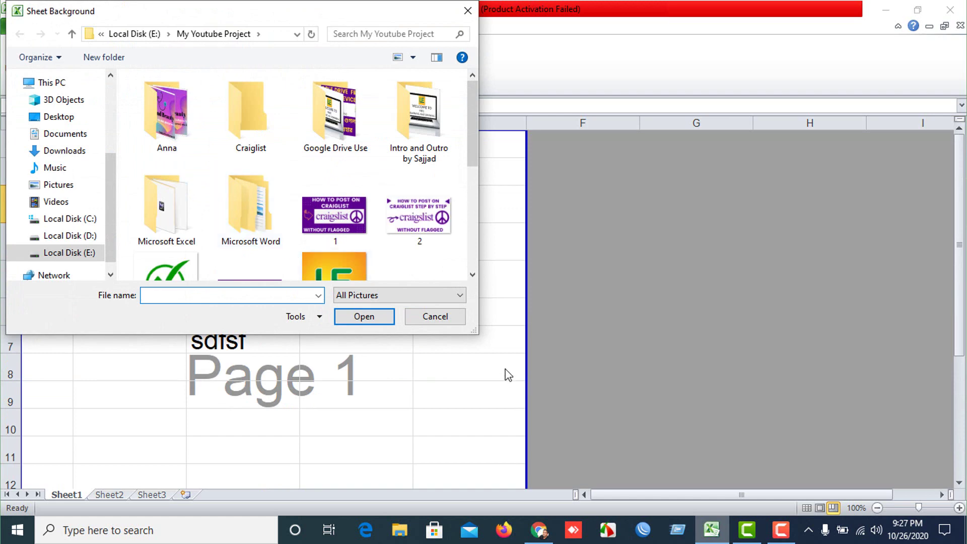
click(435, 317)
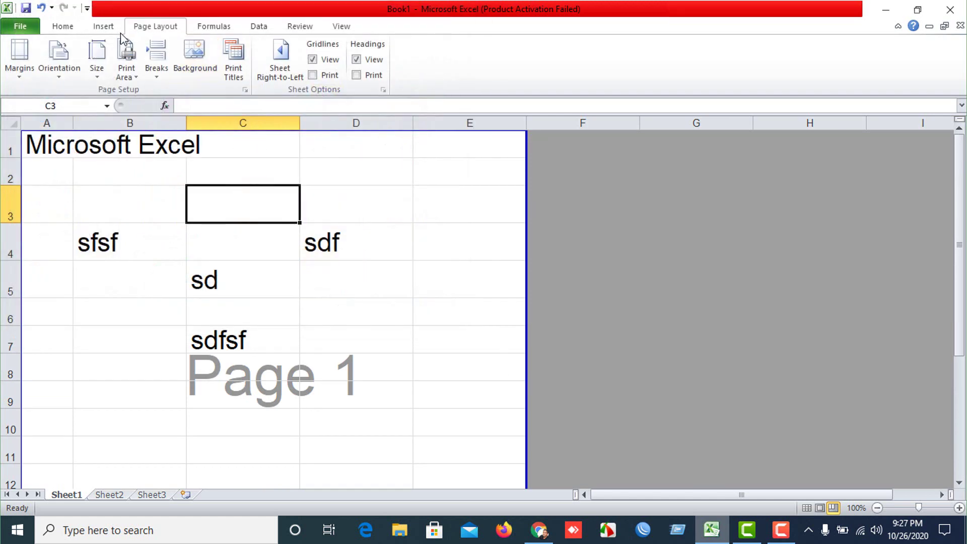
Switch the worksheet back to Normal view and select A1:D9
click(300, 26)
click(341, 26)
click(25, 61)
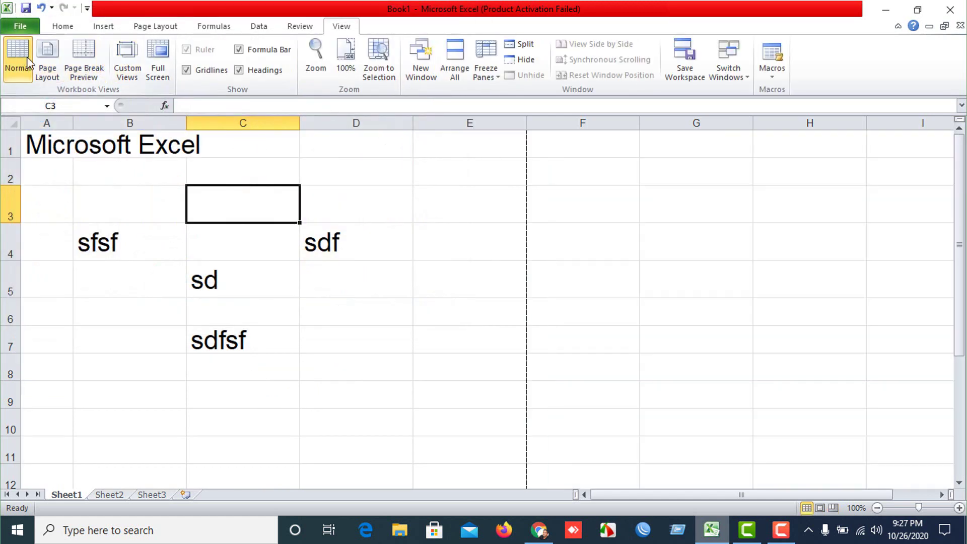
click(229, 241)
drag(45, 146, 306, 386)
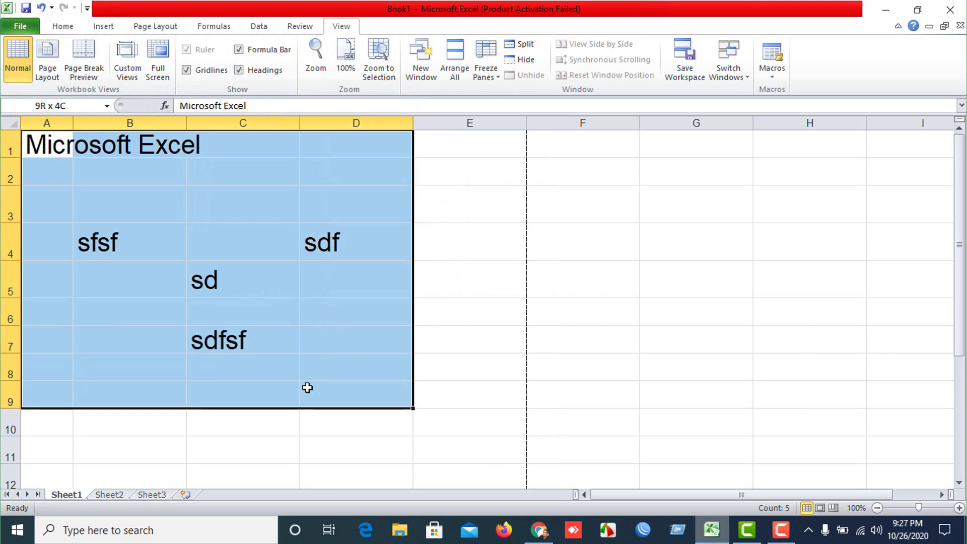
Set the orange LE logo picture as the tiled sheet background
click(155, 26)
click(190, 63)
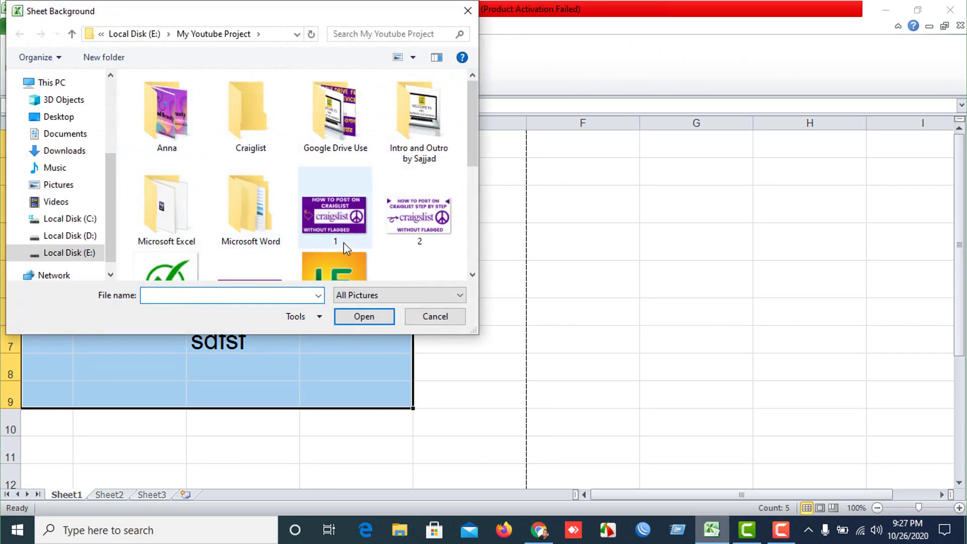
click(304, 259)
double_click(334, 212)
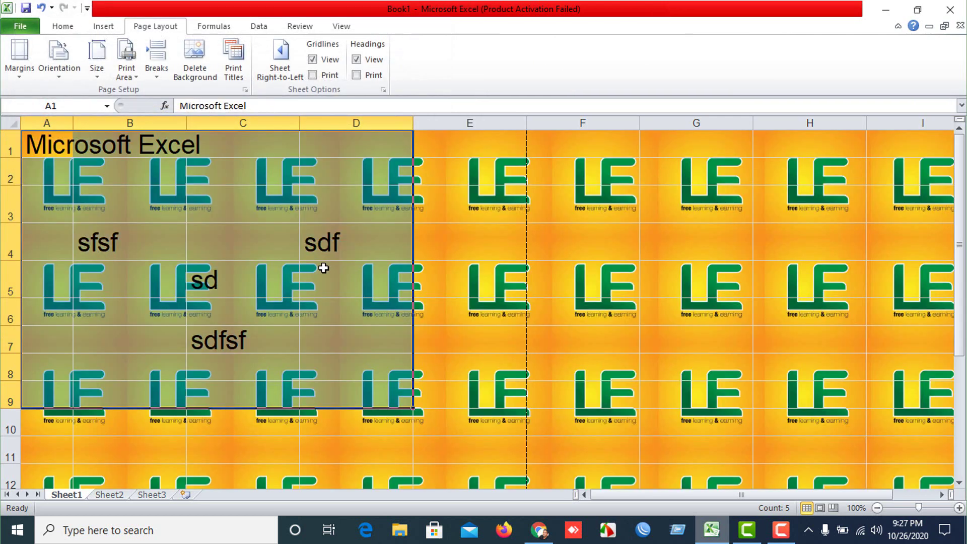
Inspect the tiled LE logo across the sheet, then delete the background picture
click(343, 287)
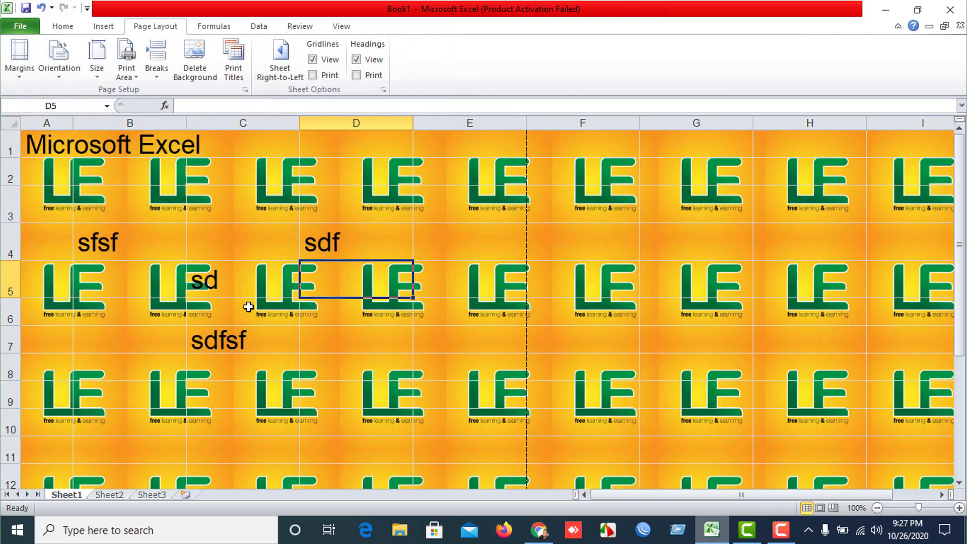
ctrl+scroll(248, 306, up, 1)
scroll(244, 321, down, 3)
scroll(244, 321, up, 3)
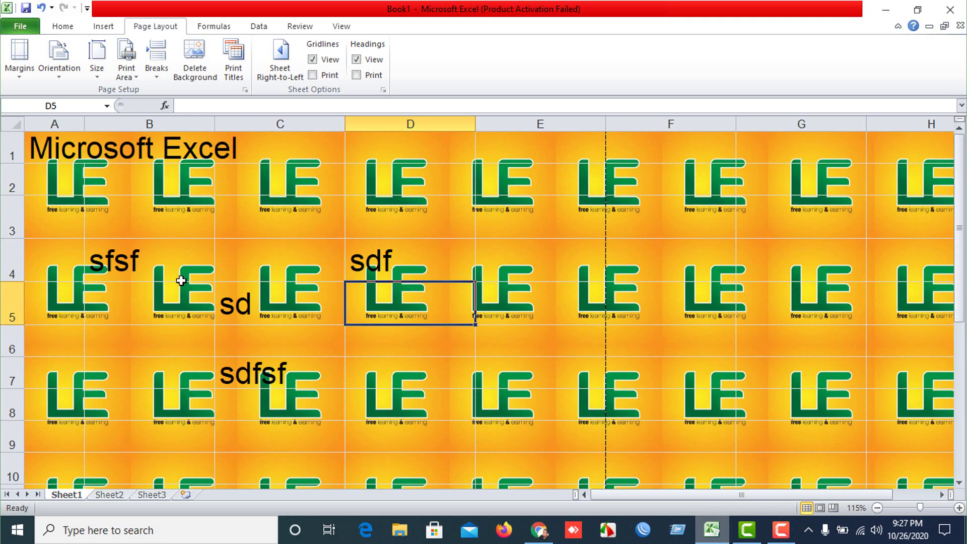
click(553, 250)
scroll(530, 291, down, 10)
scroll(531, 299, down, 8)
scroll(510, 257, up, 1)
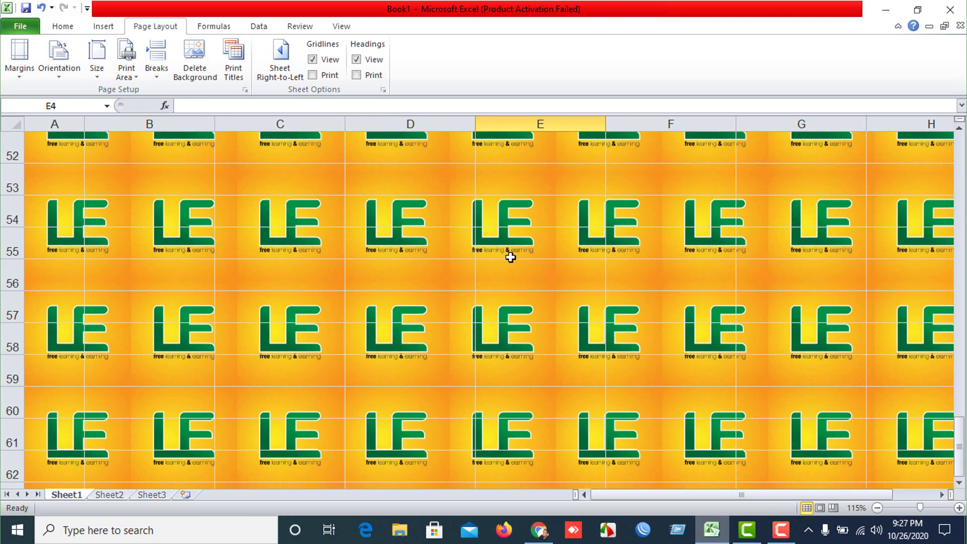
scroll(509, 257, up, 17)
click(206, 71)
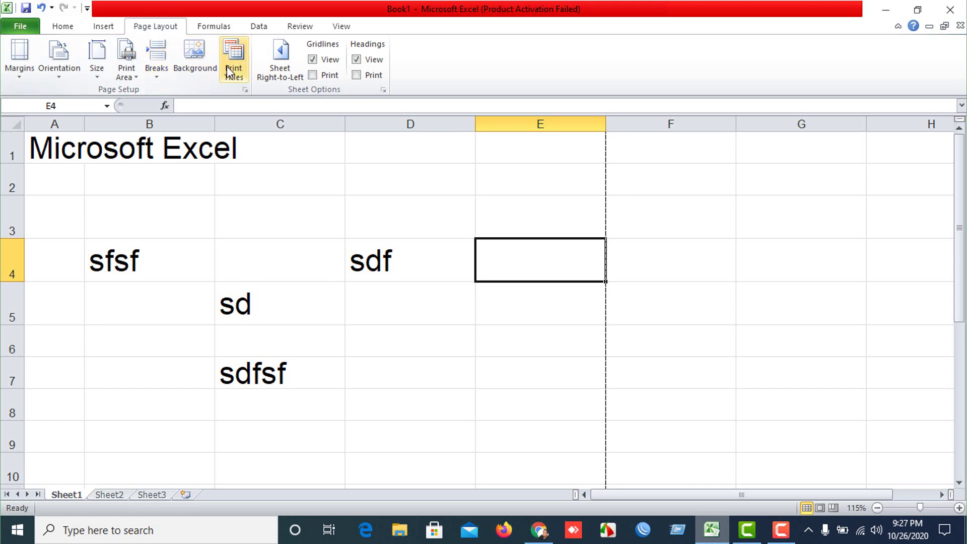
Open the Print Titles settings in Page Setup and close them unchanged
click(231, 60)
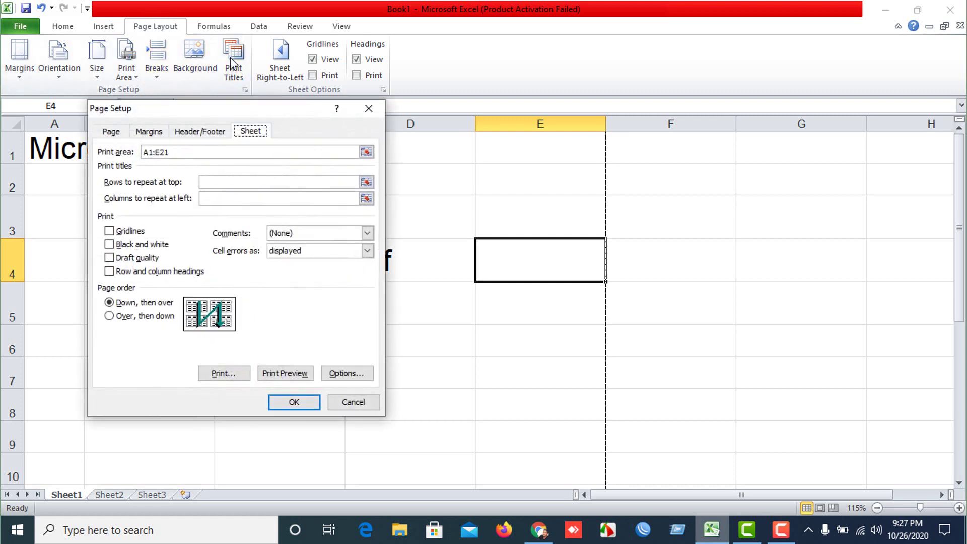
click(369, 109)
click(103, 199)
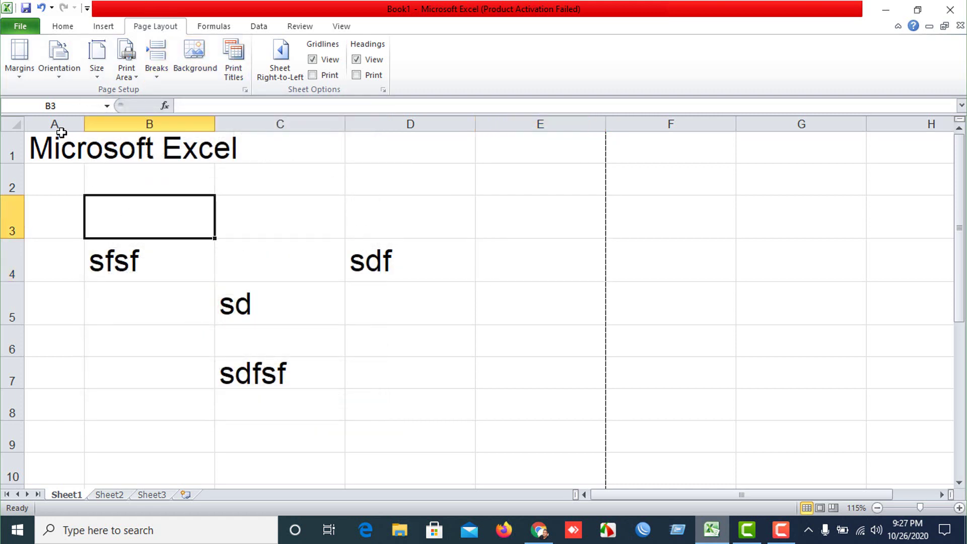
Select columns B through F, rows 2 and 3, then the entire worksheet
click(149, 124)
click(280, 124)
click(360, 121)
click(550, 121)
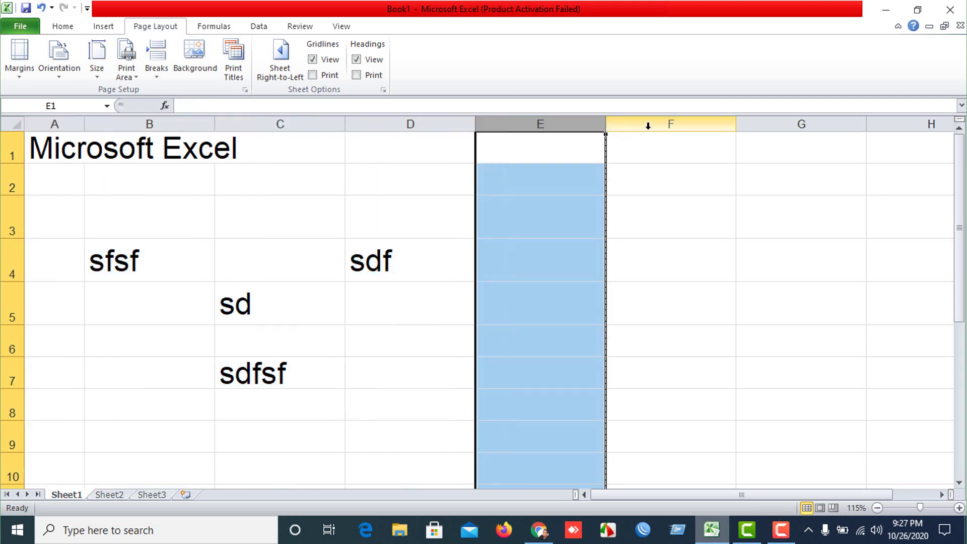
click(704, 120)
click(13, 176)
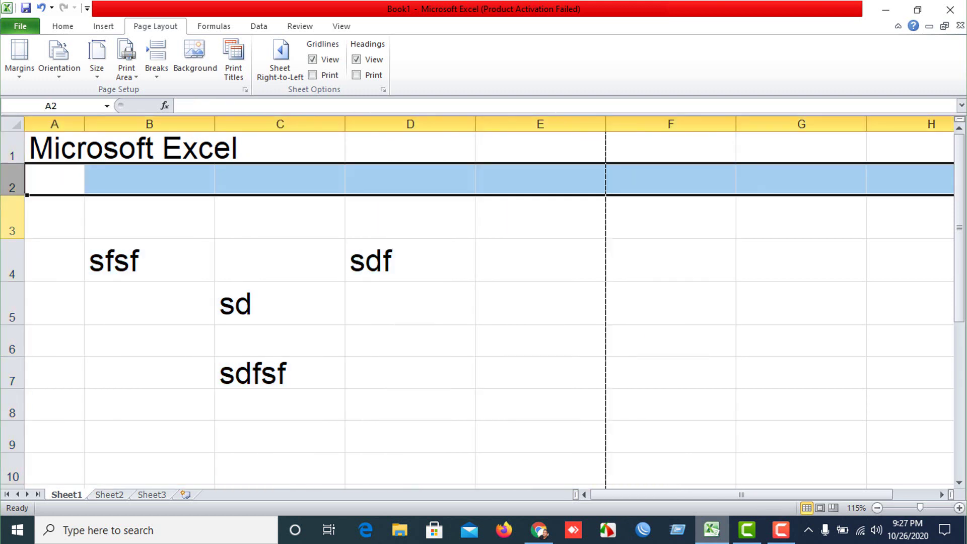
click(12, 216)
click(123, 256)
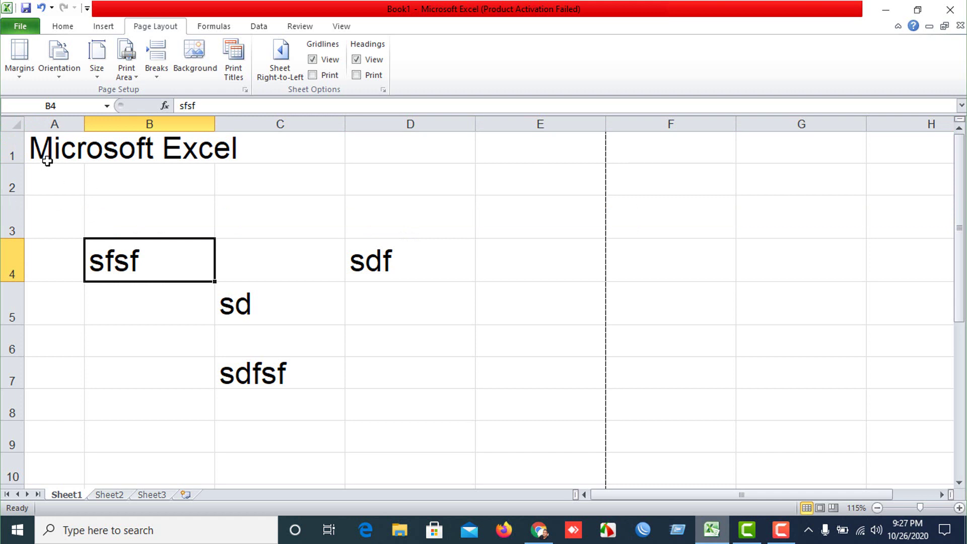
click(12, 124)
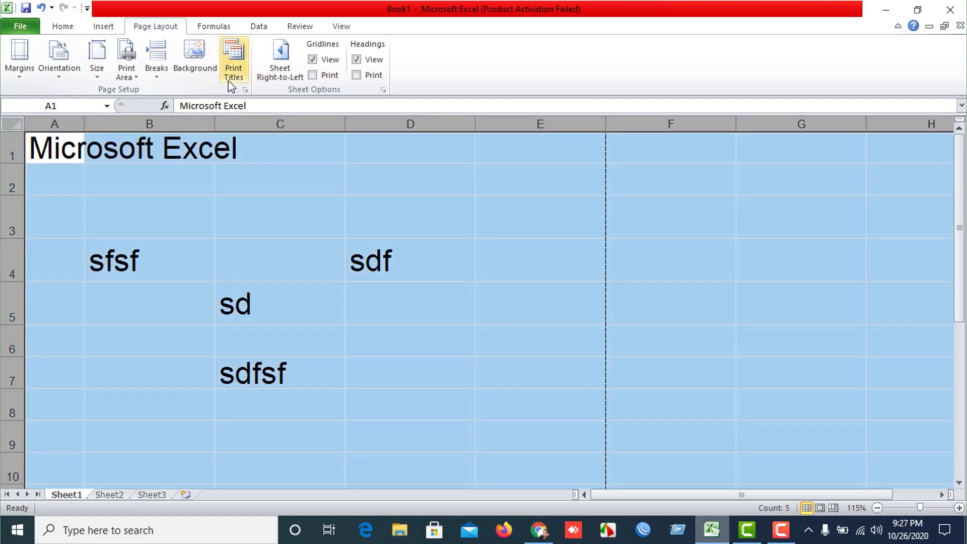
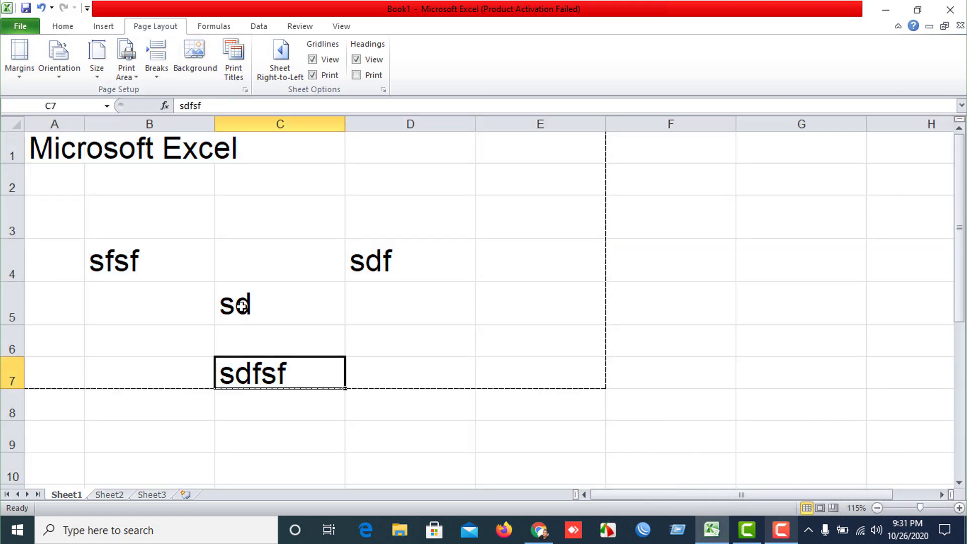
Select various cells, columns A–C and rows 1–7 around the sample text
click(263, 271)
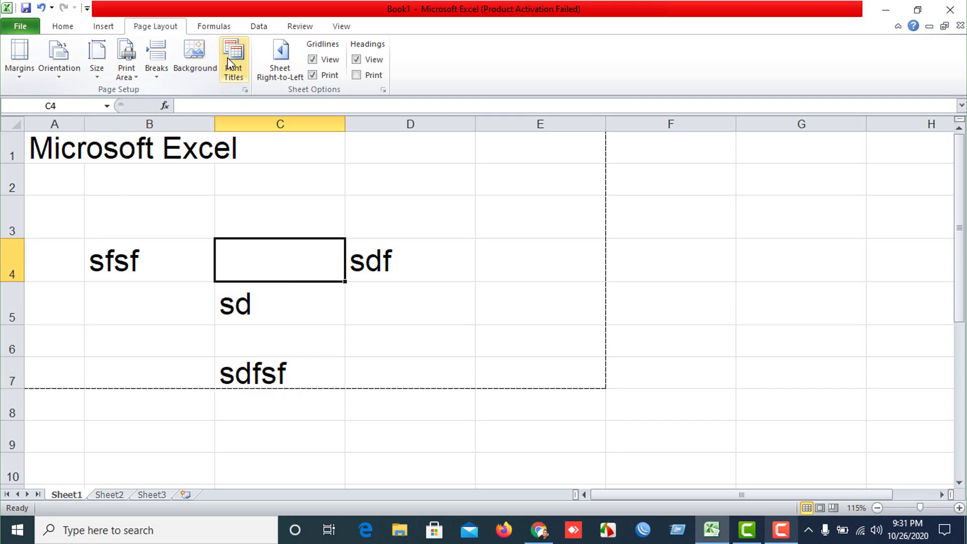
click(138, 242)
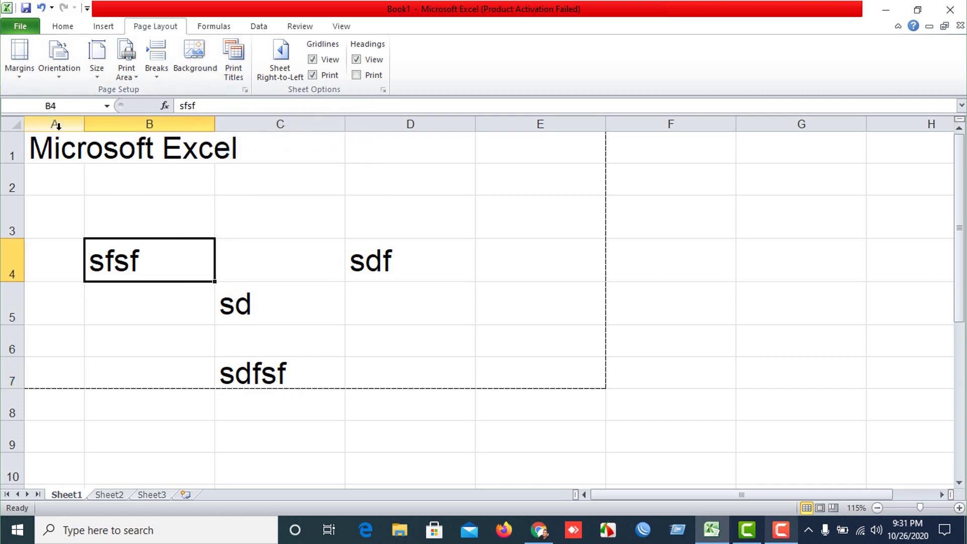
click(191, 119)
click(282, 121)
drag(11, 151, 131, 320)
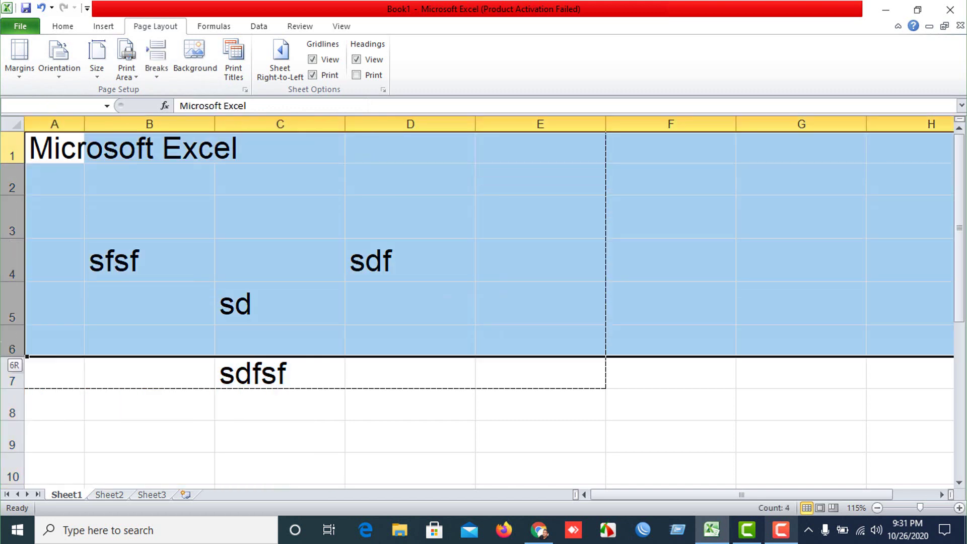
click(135, 307)
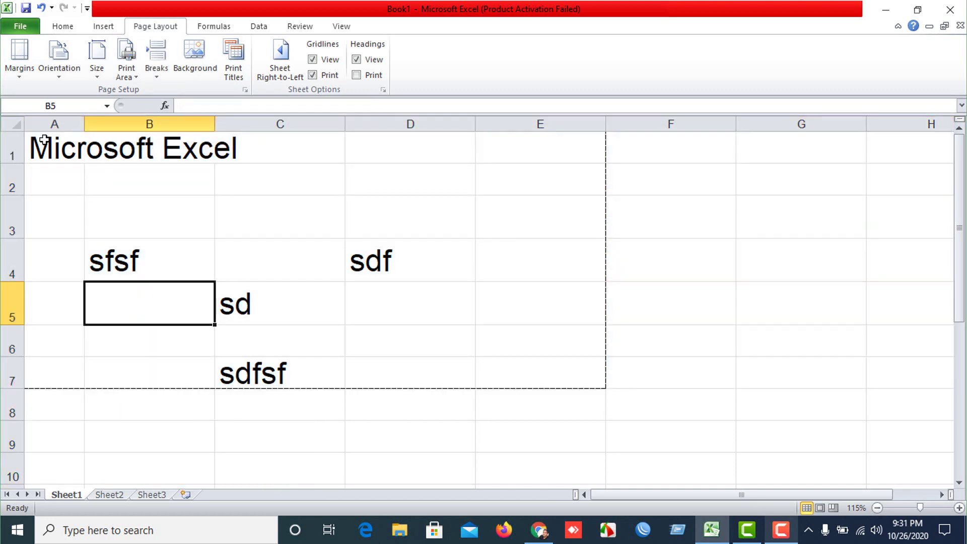
click(217, 242)
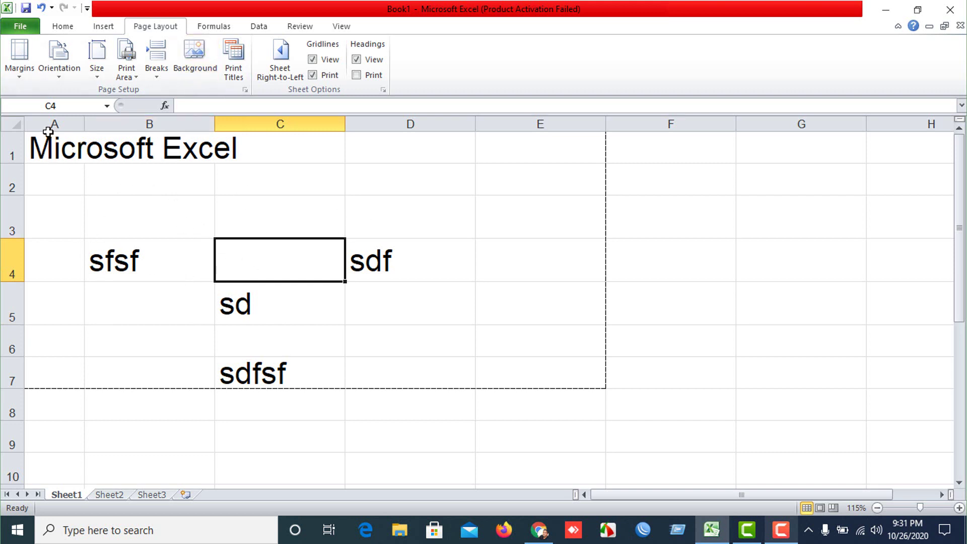
click(26, 127)
click(71, 179)
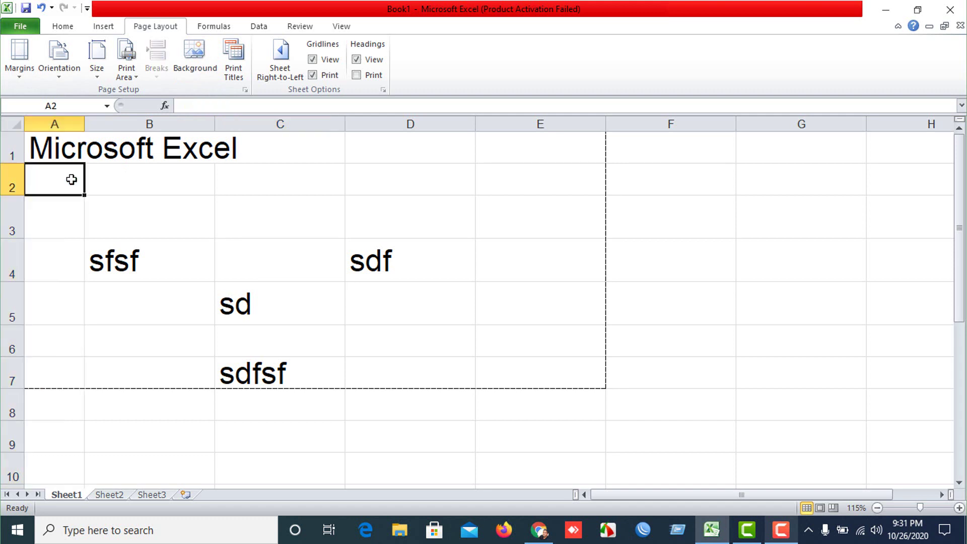
Set row and column headings to print and check the result in print preview
click(233, 63)
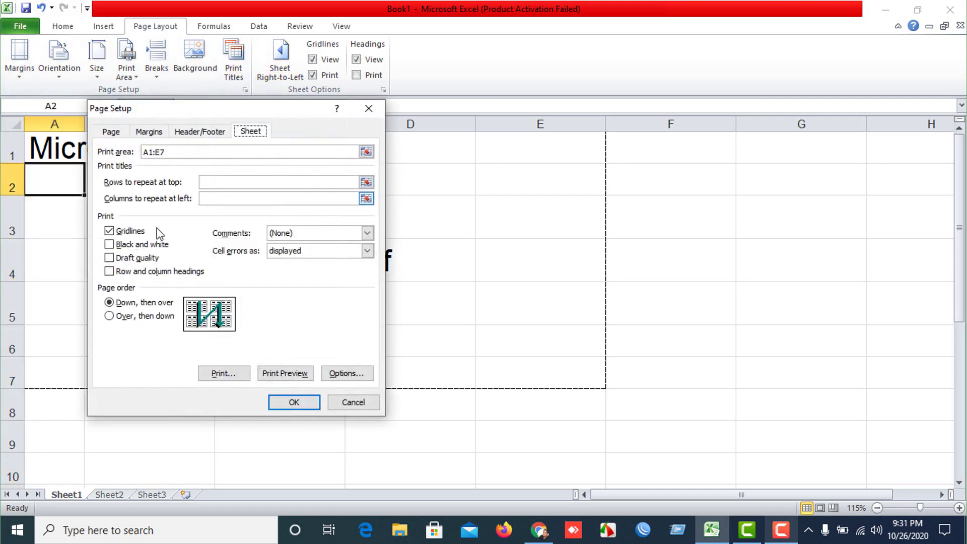
click(111, 272)
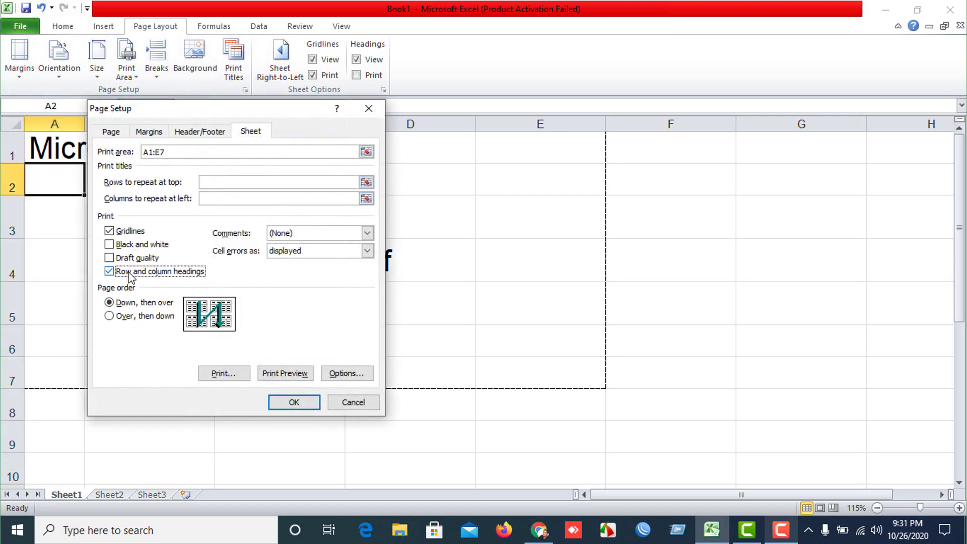
click(292, 374)
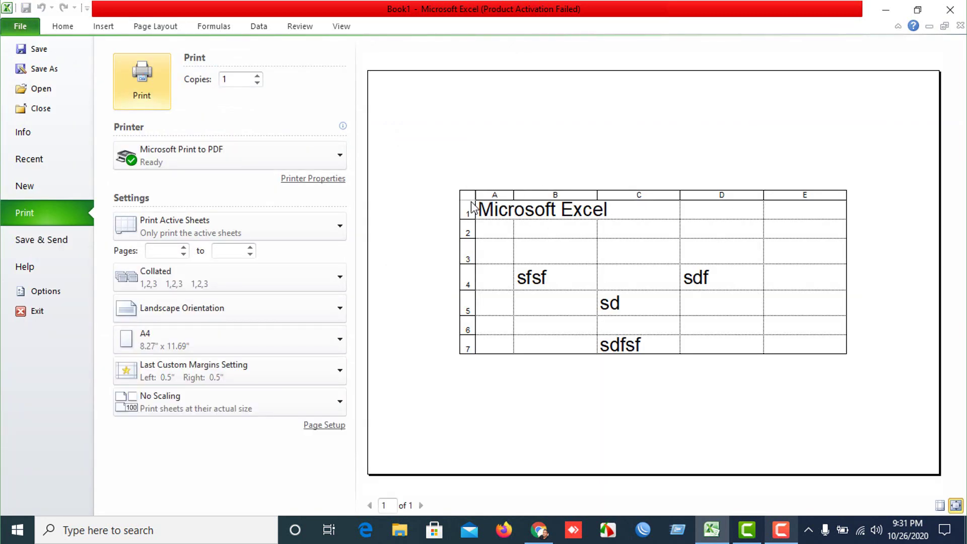
key(Escape)
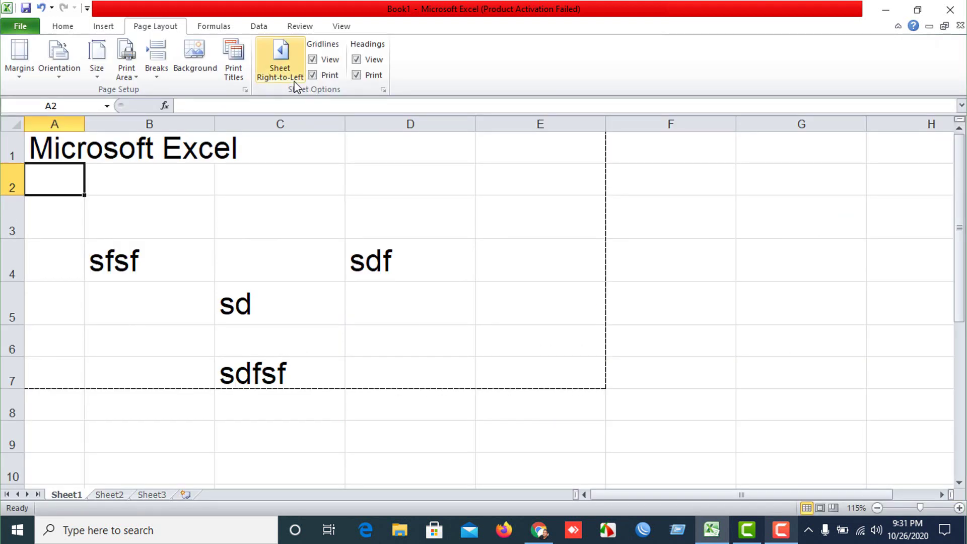
click(308, 243)
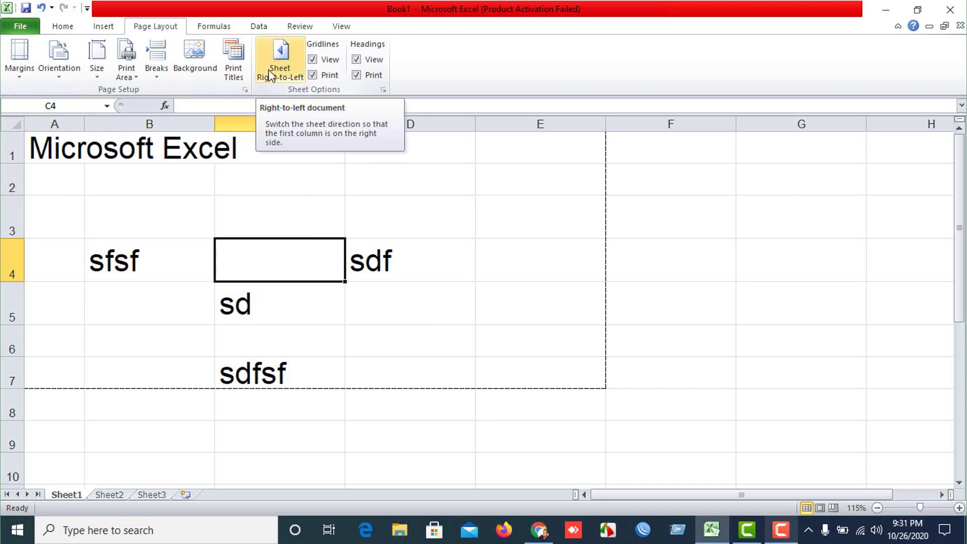
click(288, 64)
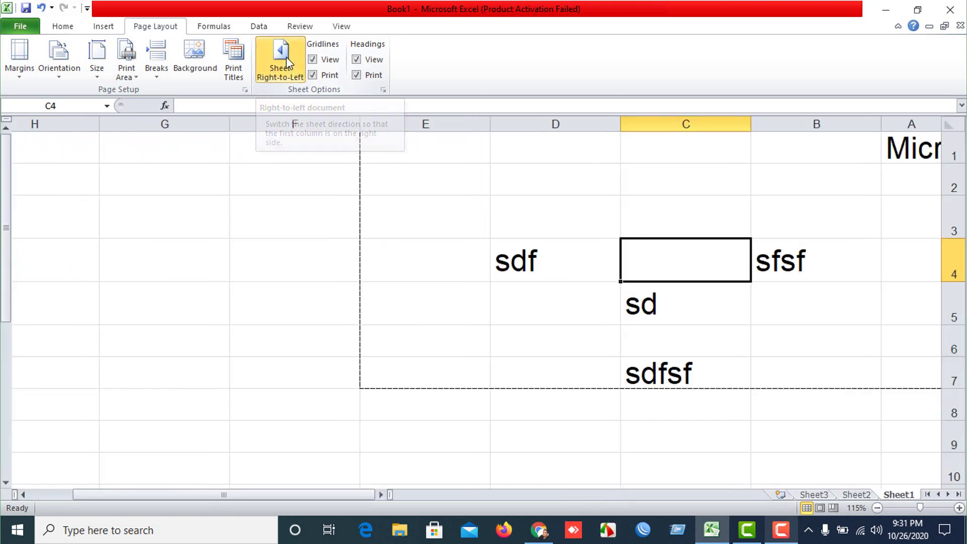
click(287, 63)
click(287, 64)
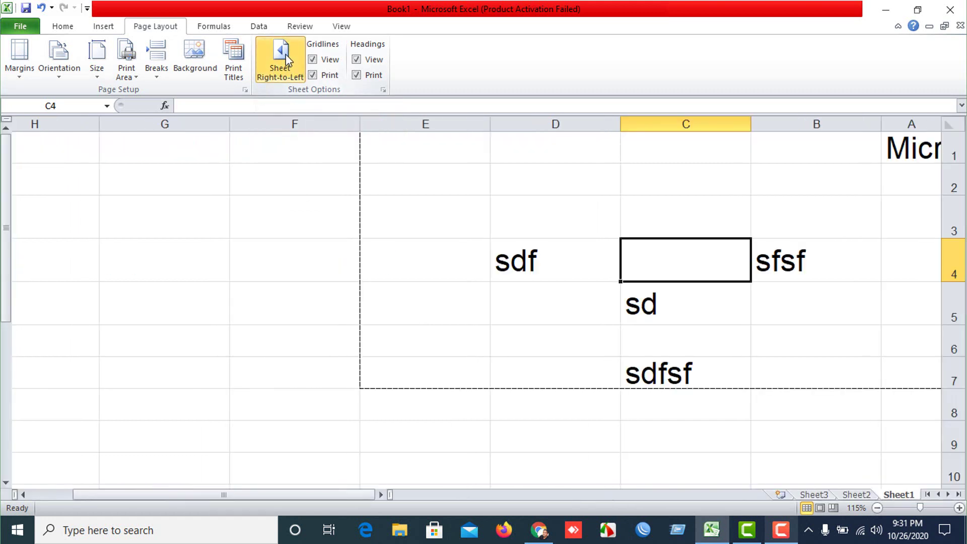
click(273, 75)
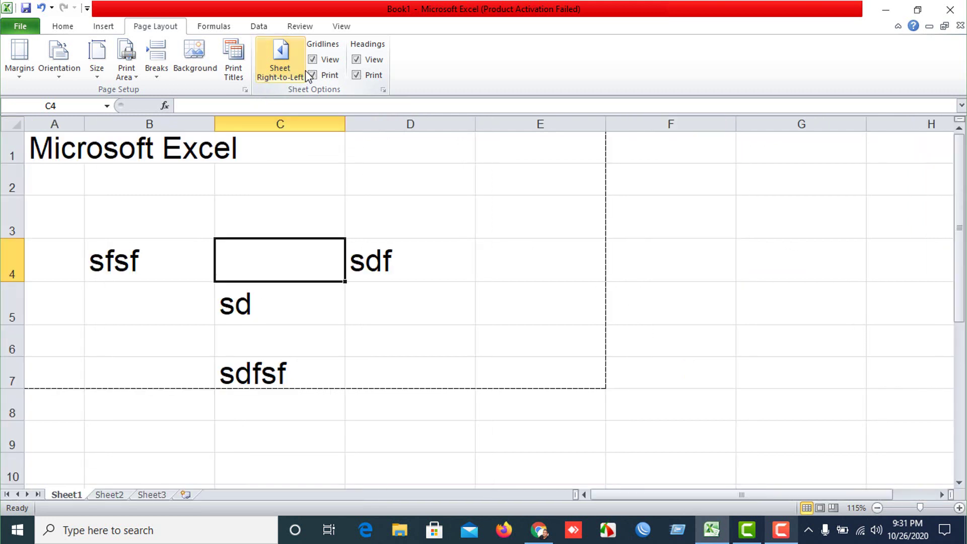
click(313, 59)
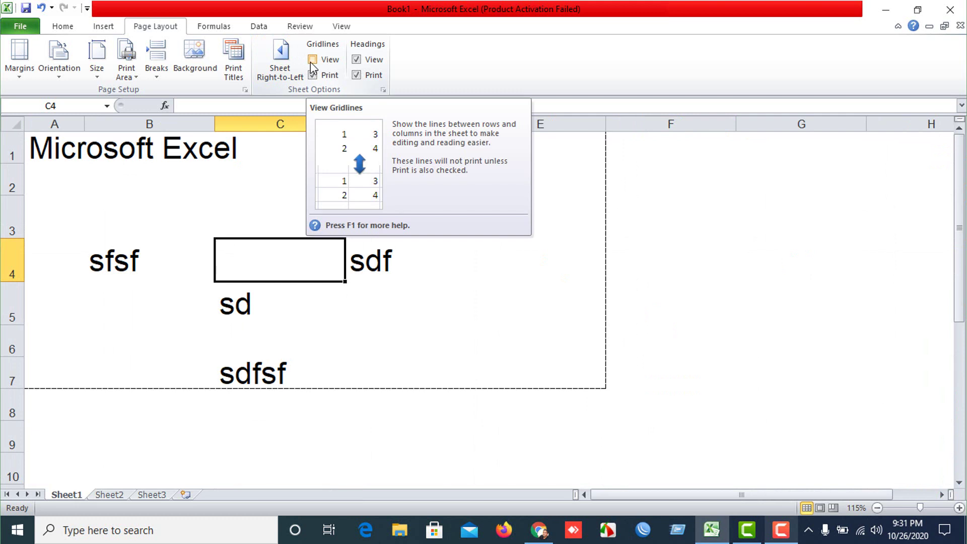
Toggle on-screen gridlines off and back on, and set gridlines to print
click(311, 64)
click(311, 64)
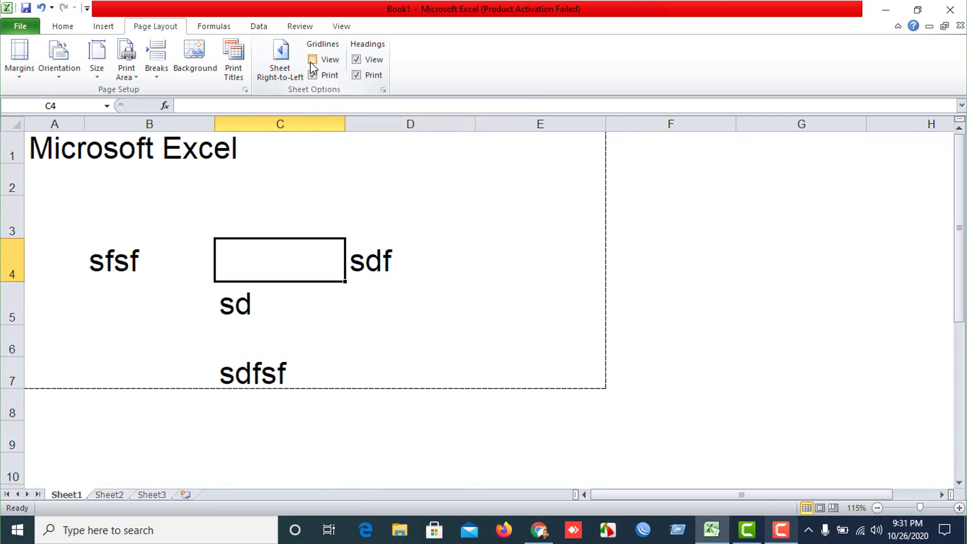
click(311, 66)
click(725, 340)
drag(637, 413, 585, 428)
click(772, 382)
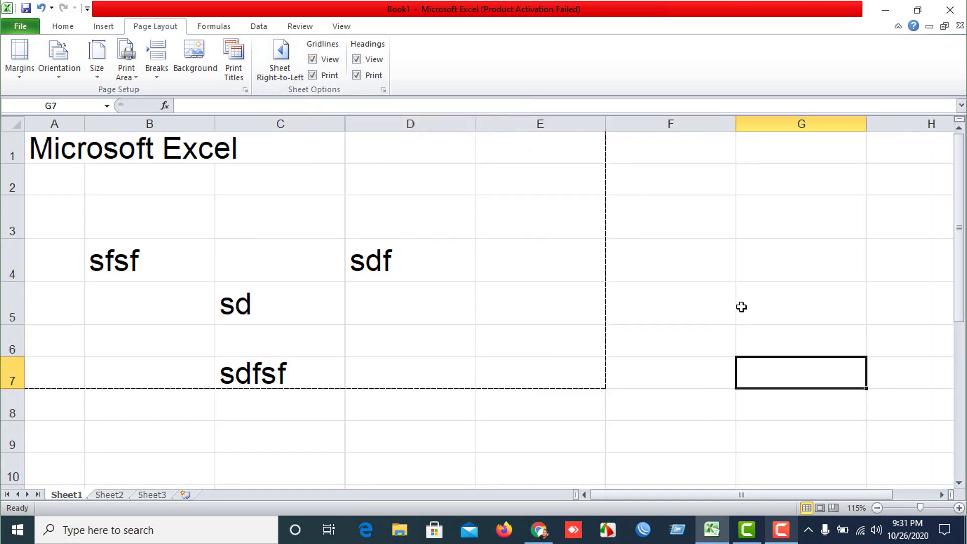
click(741, 307)
click(312, 76)
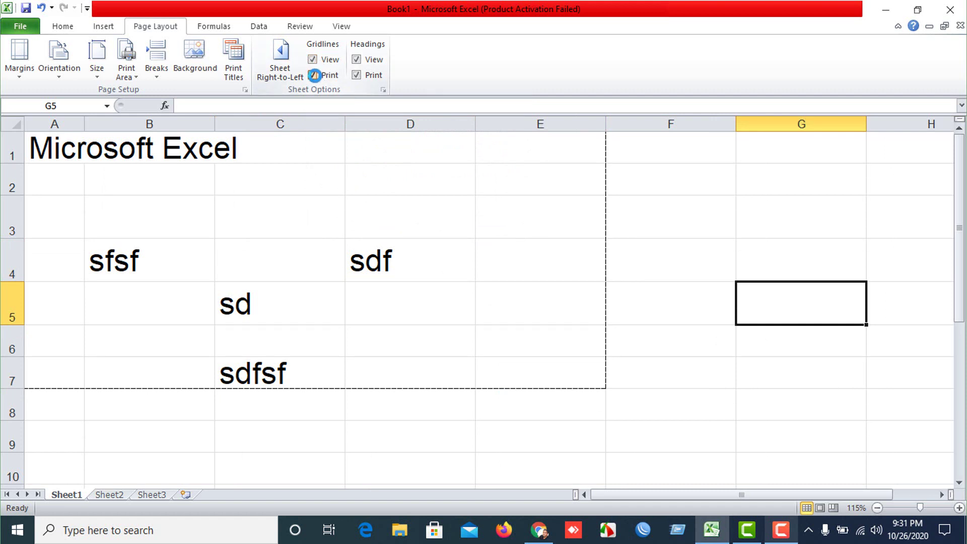
click(312, 76)
Toggle row and column headings off and on, and set headings to print
click(356, 59)
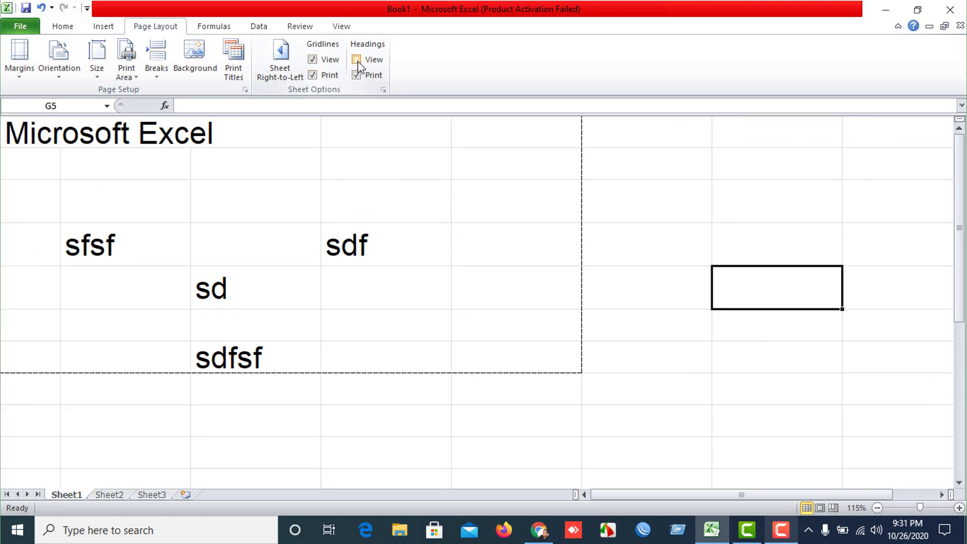
click(356, 60)
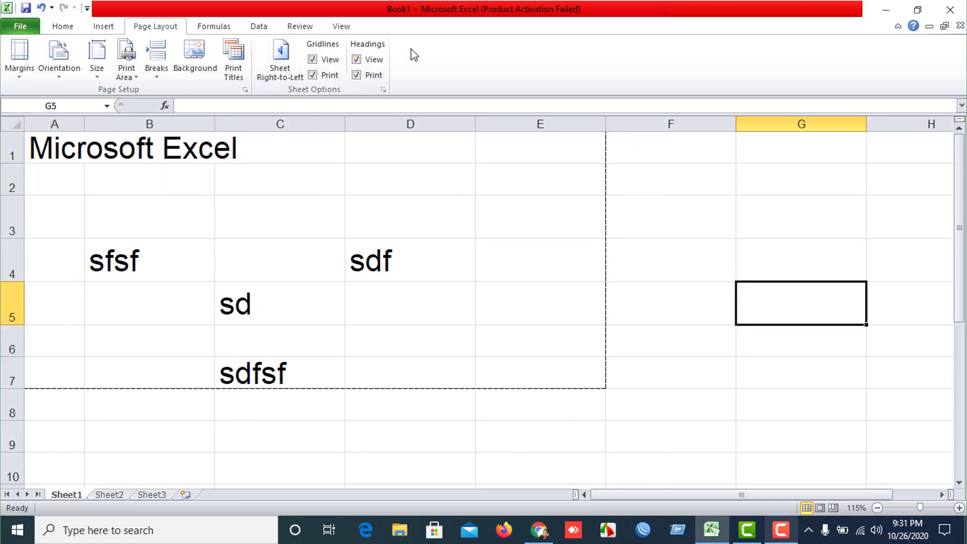
click(357, 59)
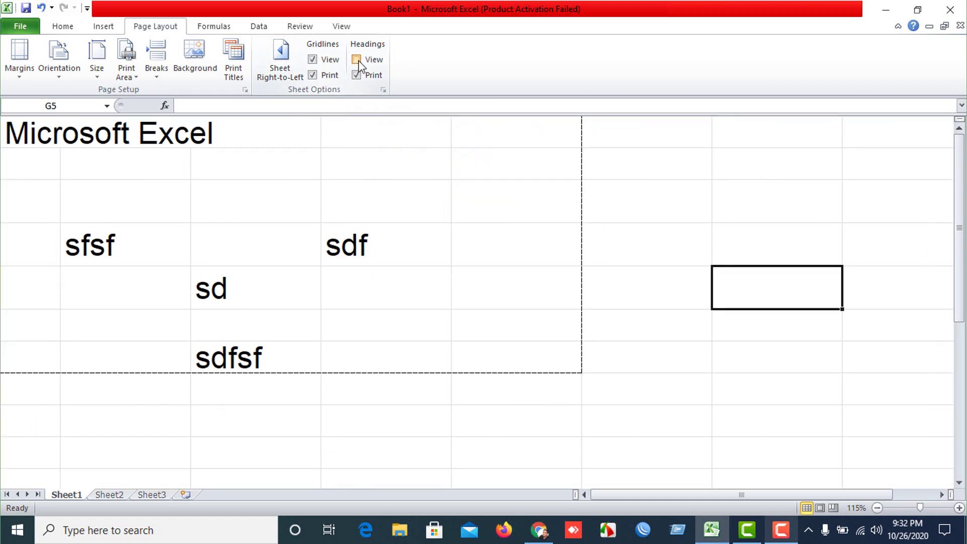
click(357, 59)
click(356, 76)
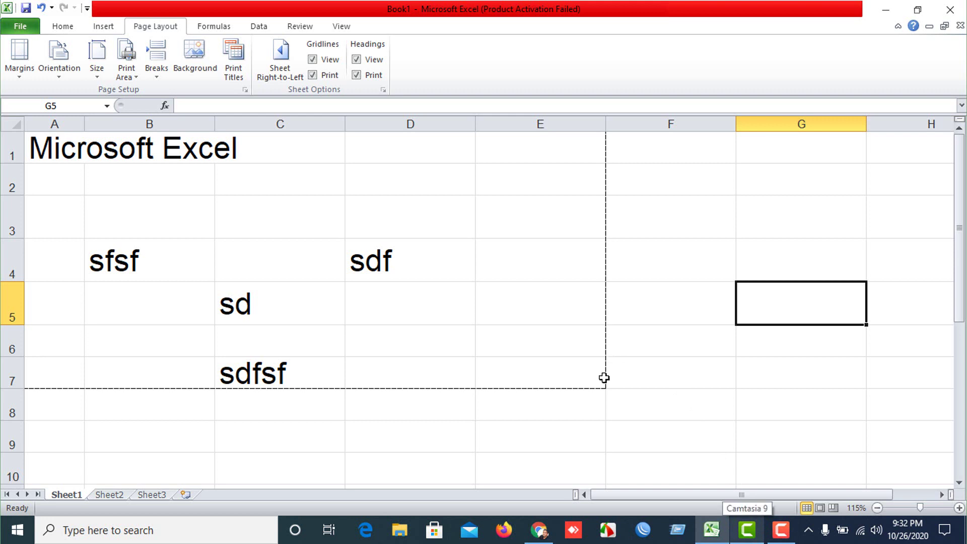
click(780, 529)
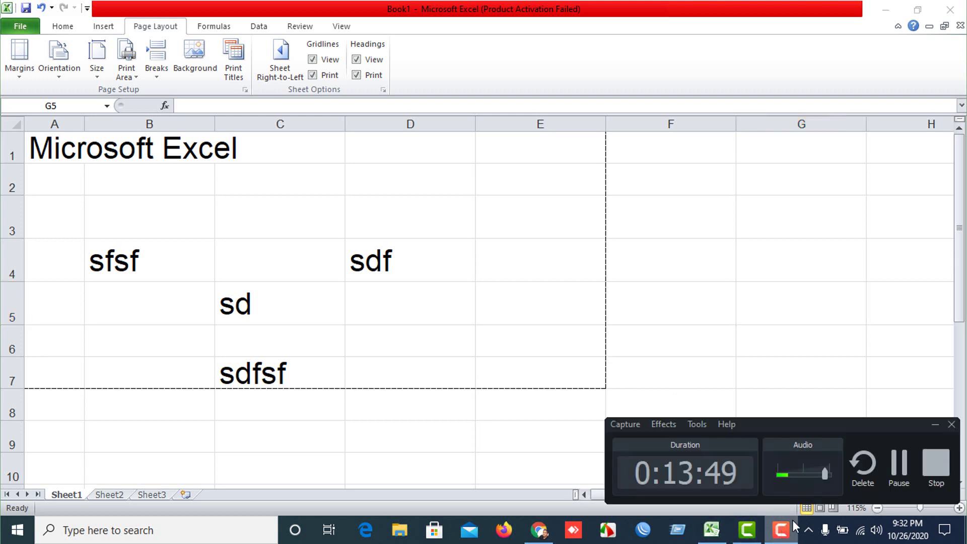
click(935, 479)
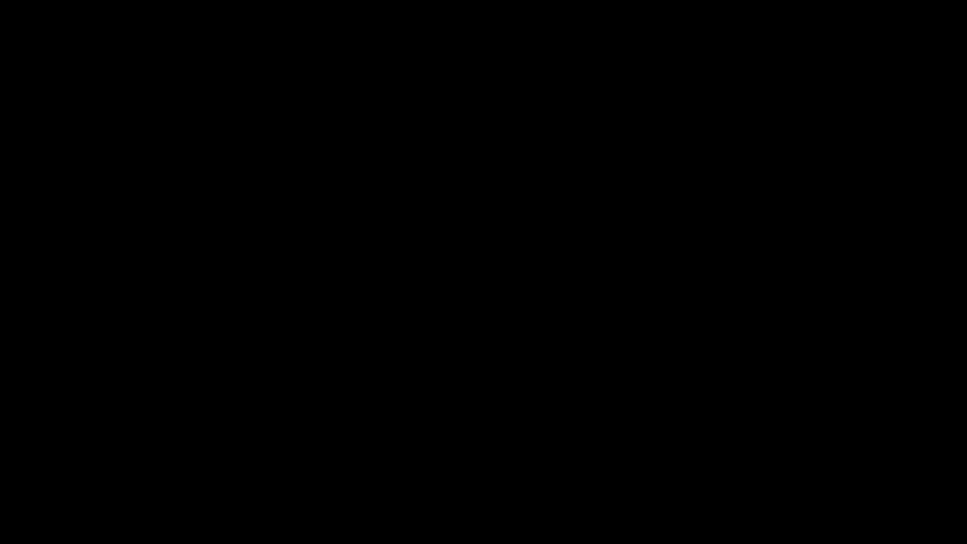